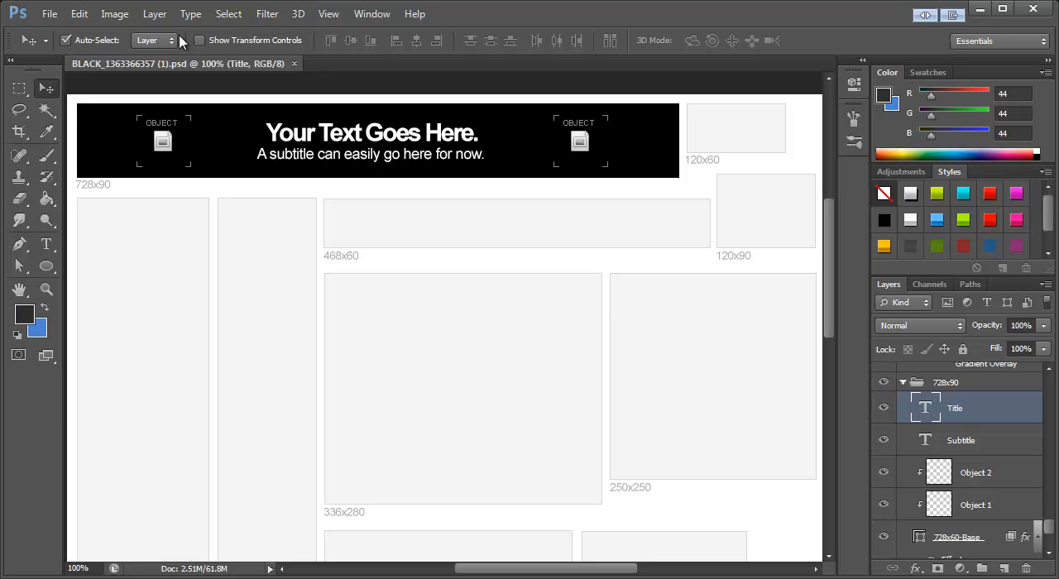
# Step: Set the Move tool to auto-select layers, and select the 728x90 banner's objects and texts in turn, ending with its 728x60-Base shape
pyautogui.click(153, 42)
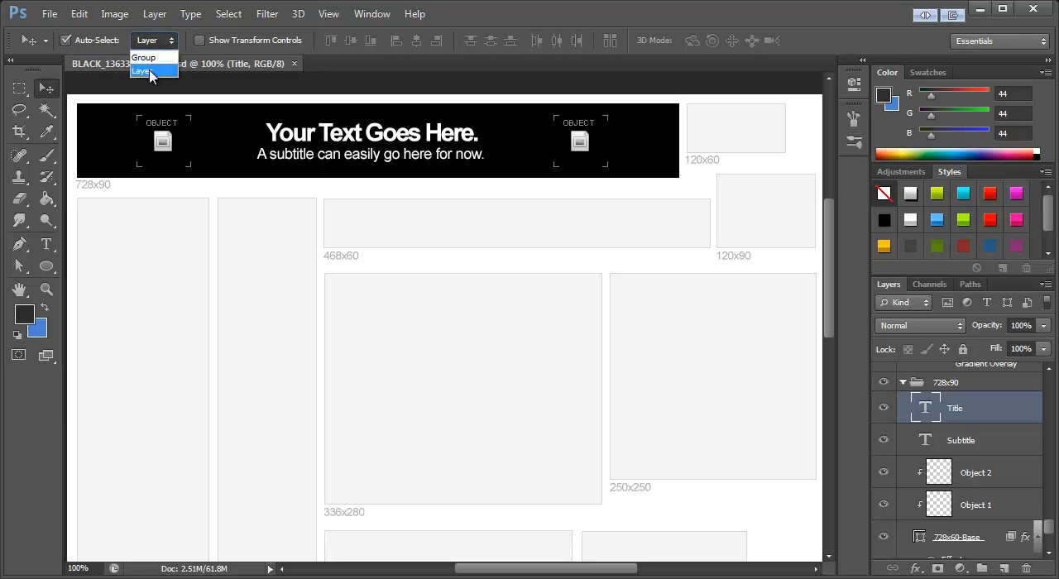
pyautogui.click(149, 73)
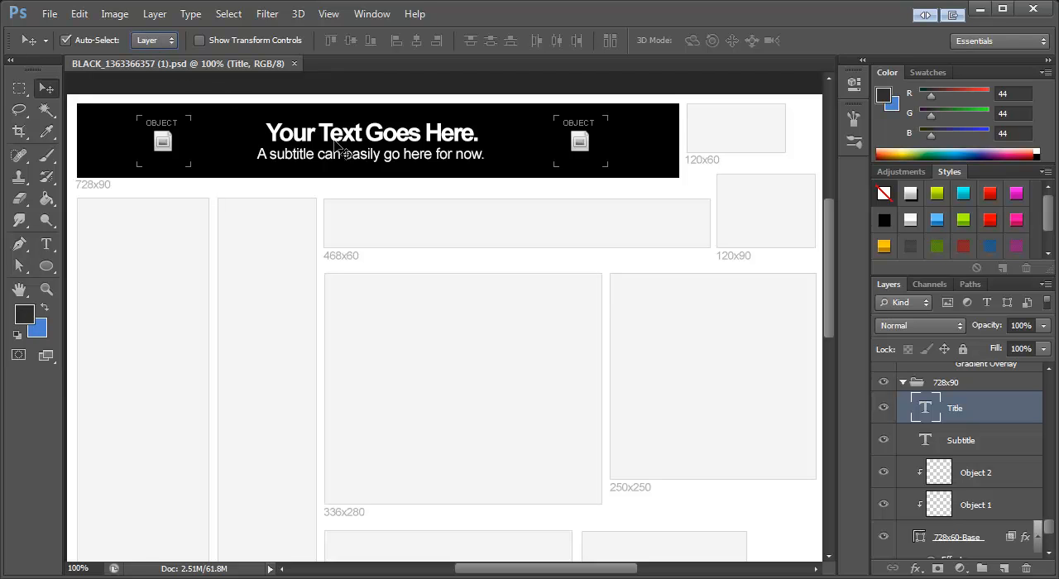
pyautogui.click(162, 147)
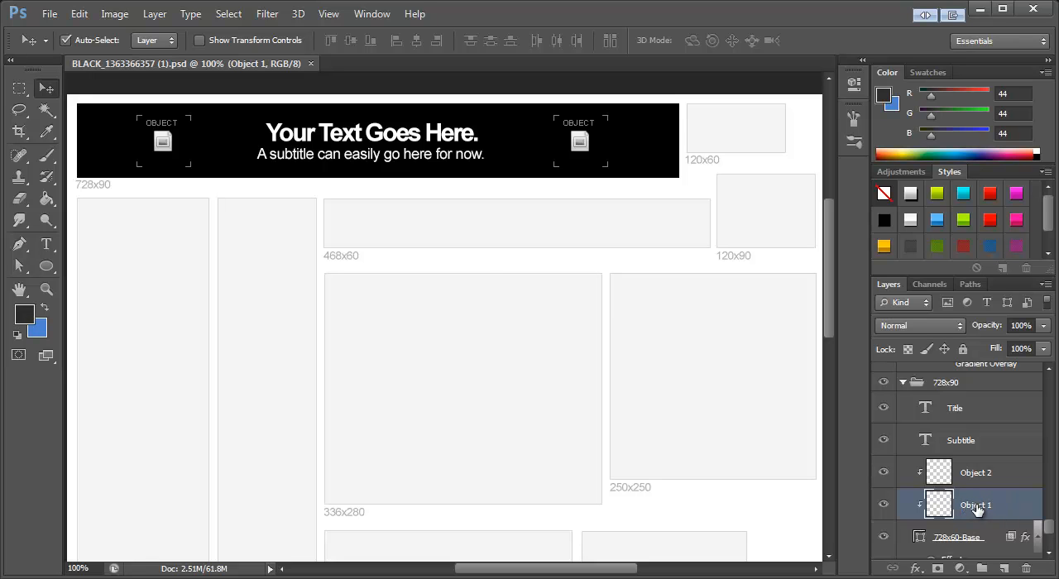
pyautogui.click(370, 139)
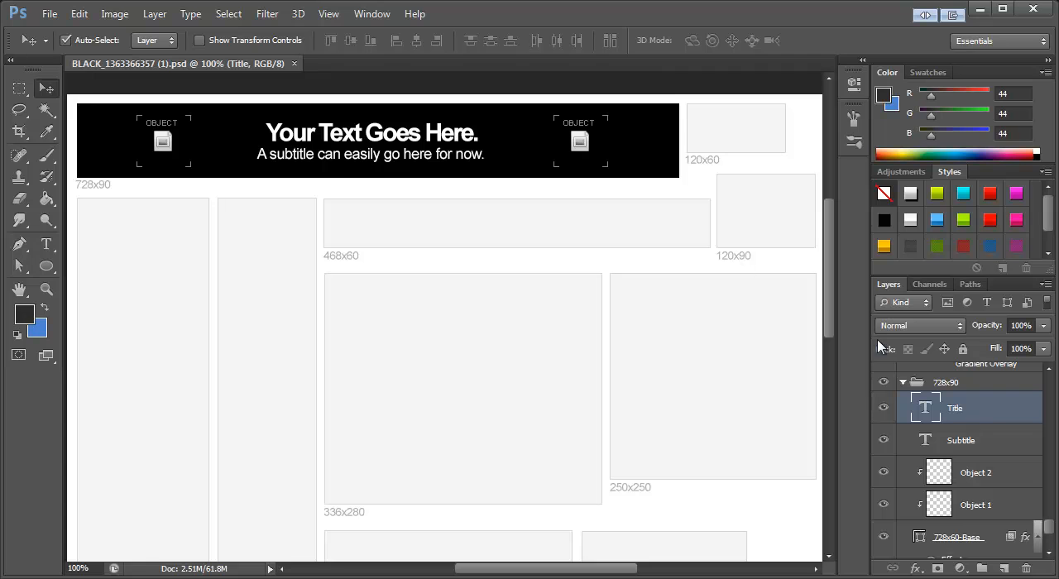
pyautogui.click(434, 165)
pyautogui.click(574, 149)
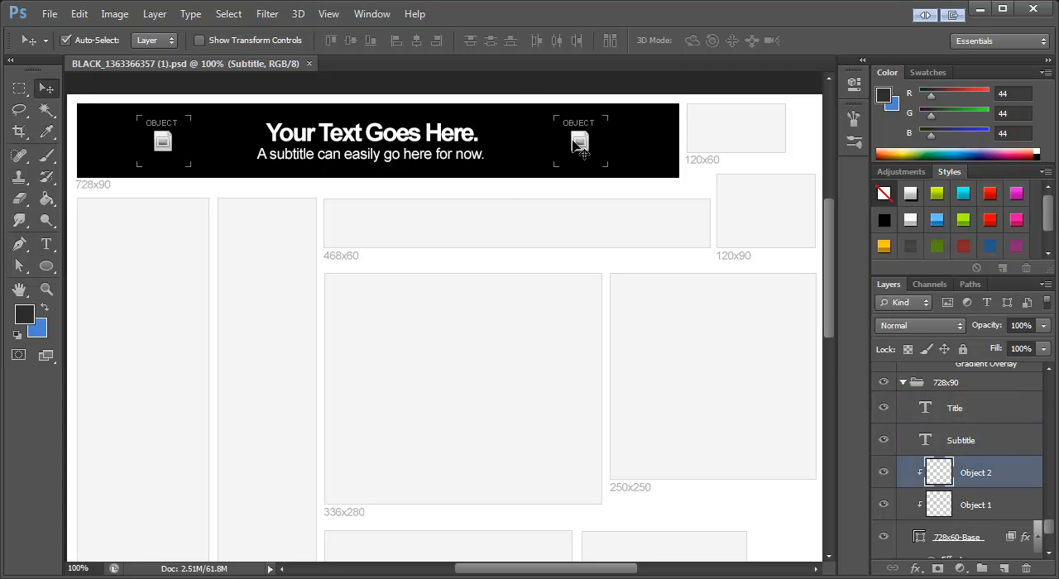
pyautogui.click(494, 124)
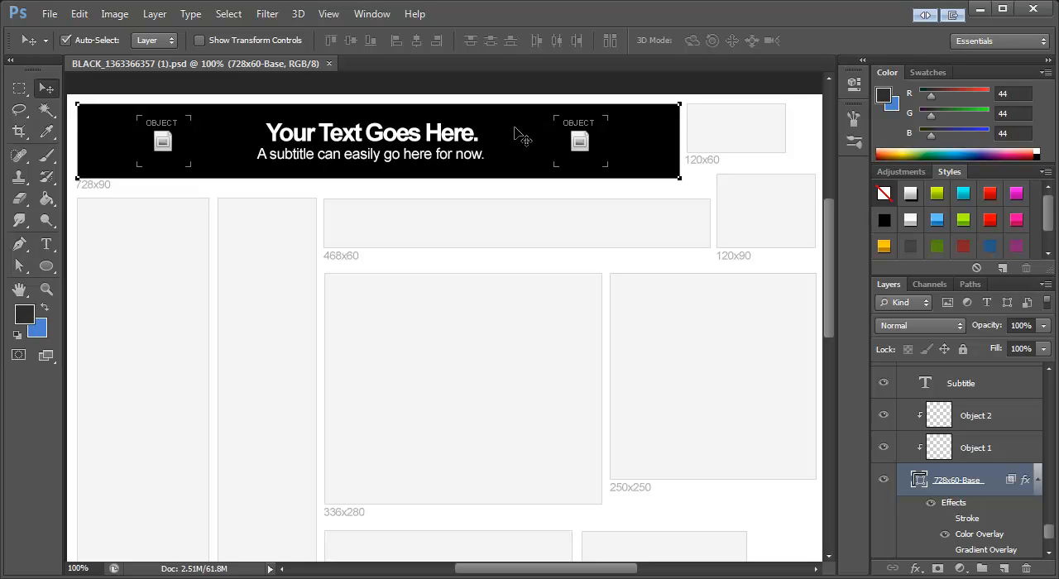
# Step: Hide the base shape's path outline and show the list of effects under the 728x60-Base layer
pyautogui.hotkey('ctrl', 'h')
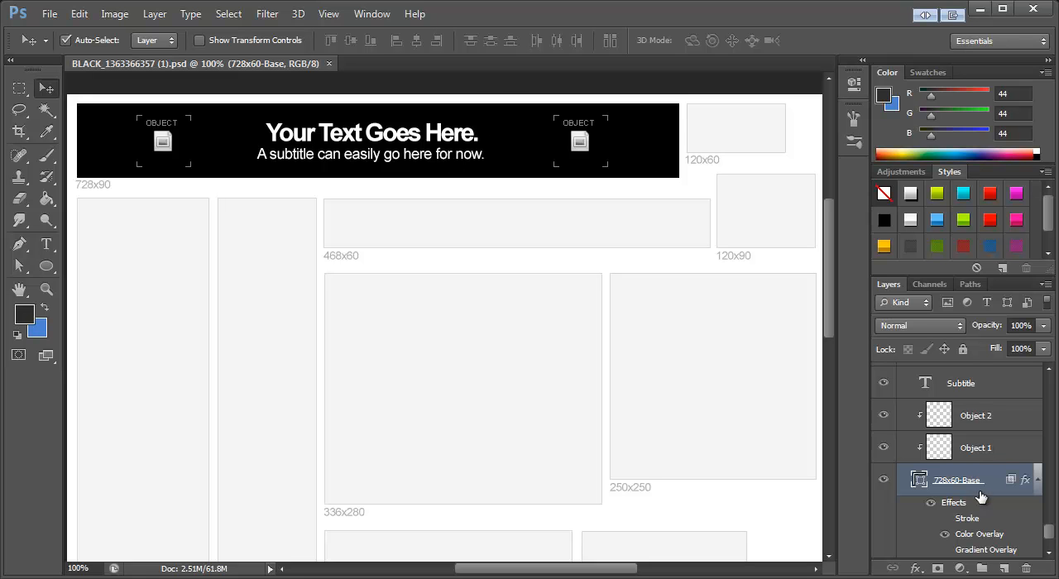
pyautogui.click(1053, 542)
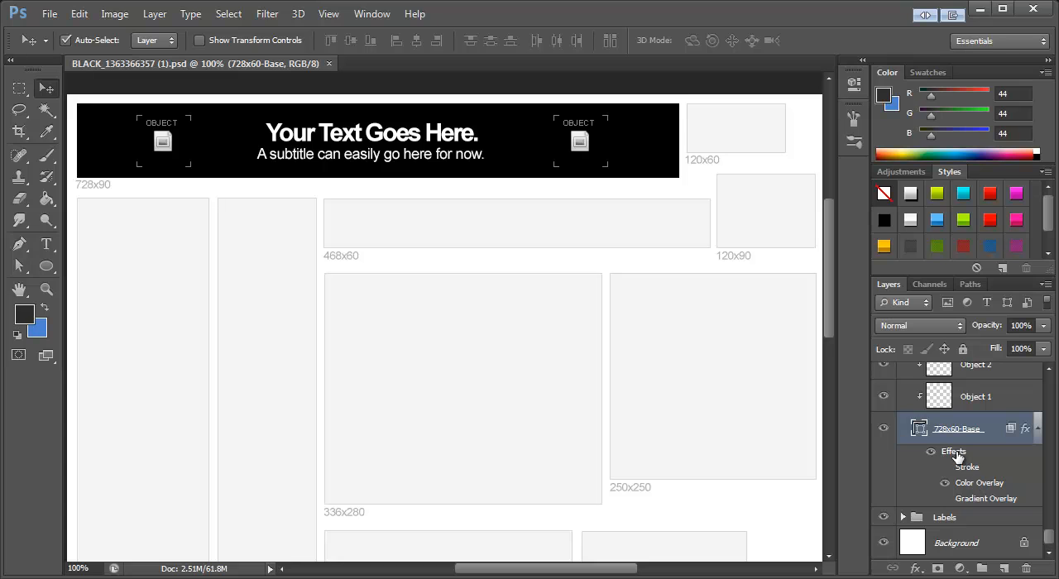
pyautogui.click(1038, 433)
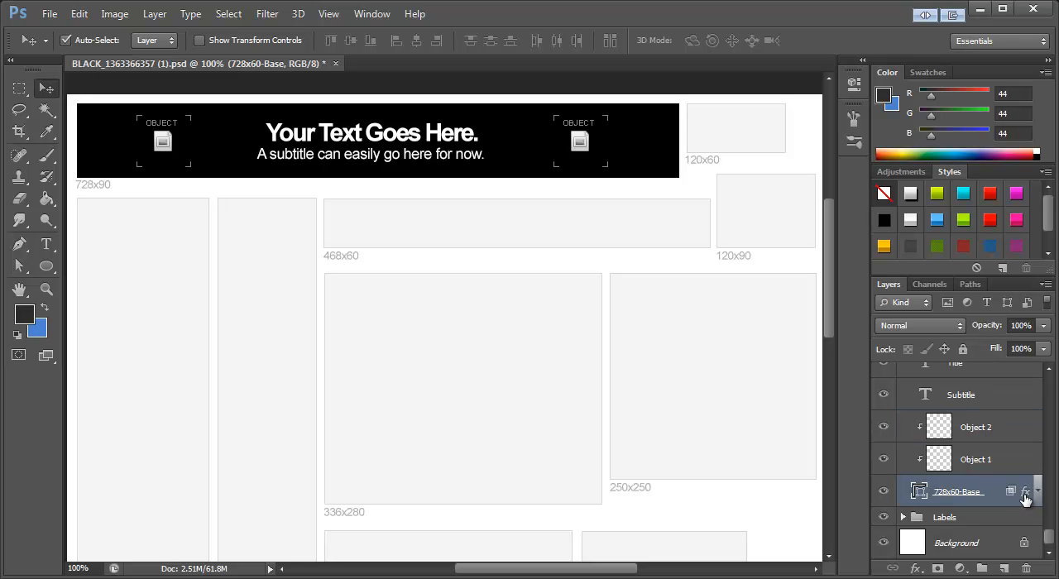
pyautogui.click(1038, 491)
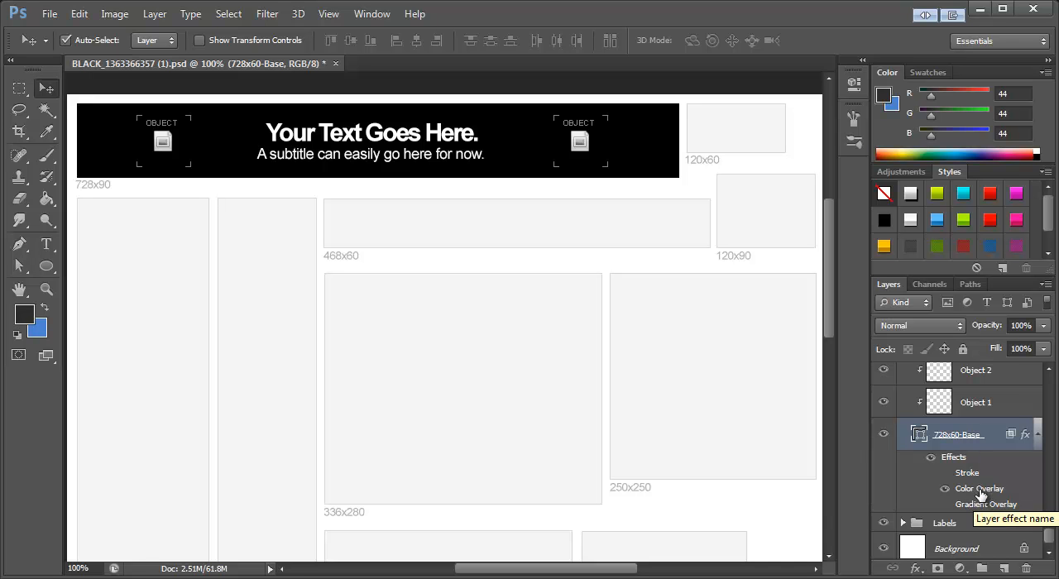
# Step: Change the Color Overlay of the 728x60-Base layer to the dark blue #314657
pyautogui.doubleClick(981, 493)
pyautogui.moveTo(729, 136); pyautogui.dragTo(661, 201)
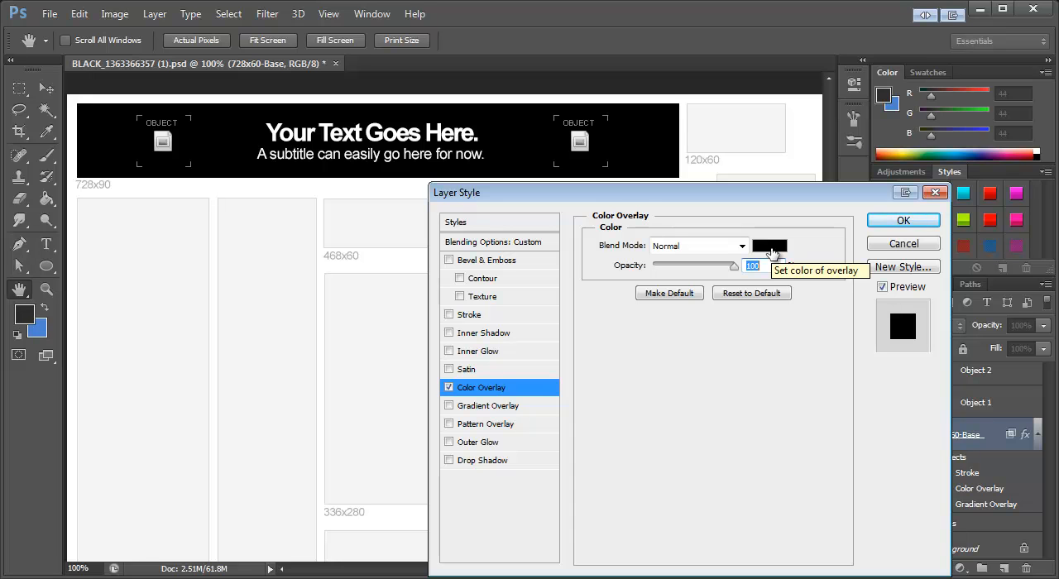
pyautogui.click(773, 252)
pyautogui.moveTo(497, 260); pyautogui.dragTo(458, 253)
pyautogui.click(448, 351)
pyautogui.moveTo(449, 351); pyautogui.dragTo(481, 332)
pyautogui.moveTo(538, 369); pyautogui.dragTo(531, 382)
pyautogui.moveTo(497, 344); pyautogui.dragTo(403, 429)
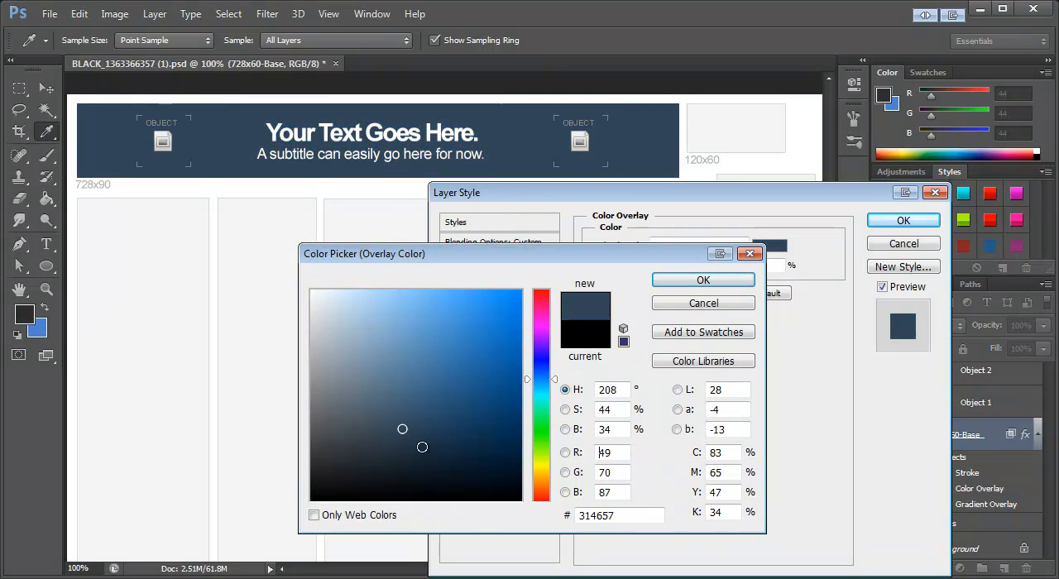
pyautogui.click(703, 280)
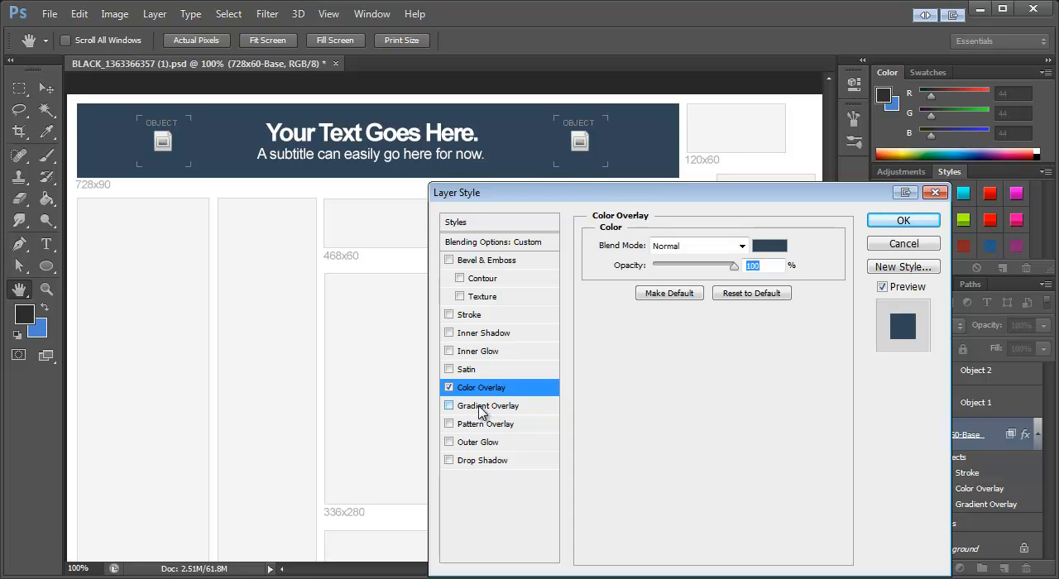
# Step: Replace the banner's Color Overlay with a Gradient Overlay based on the Foreground to Background preset
pyautogui.click(449, 388)
pyautogui.click(449, 407)
pyautogui.click(500, 411)
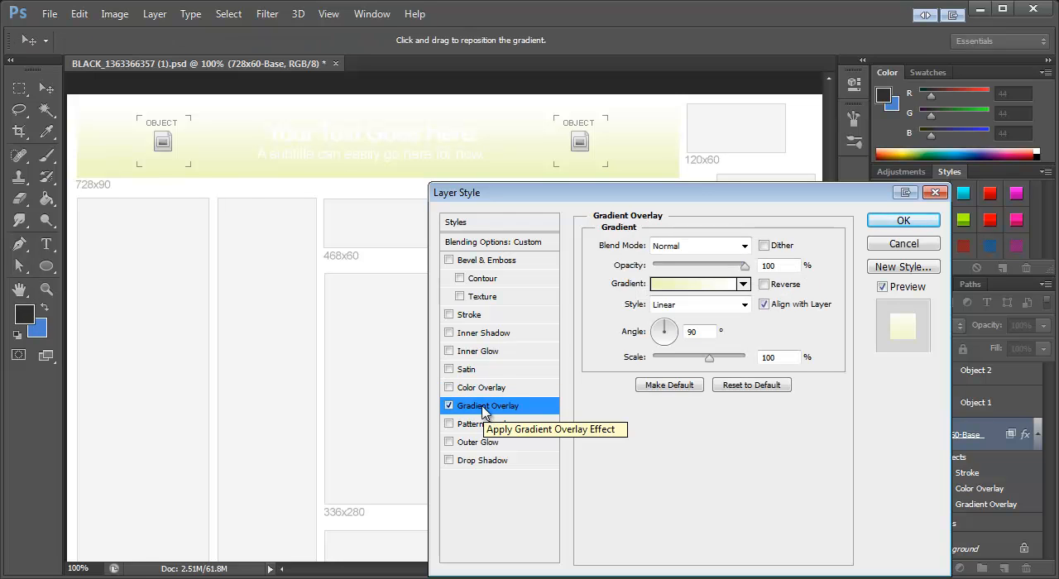
pyautogui.click(671, 291)
pyautogui.moveTo(560, 213); pyautogui.dragTo(517, 149)
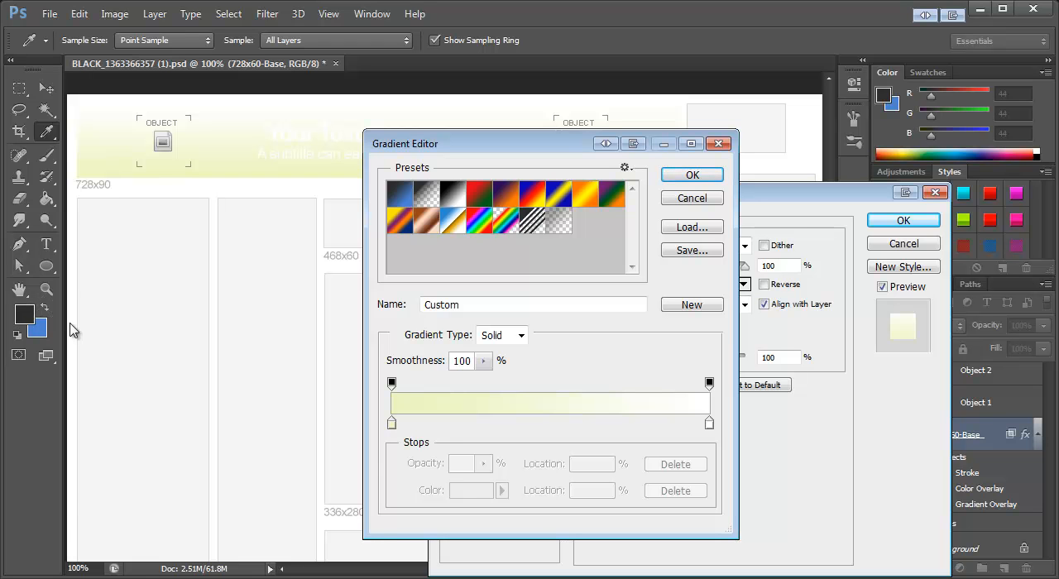
pyautogui.click(400, 201)
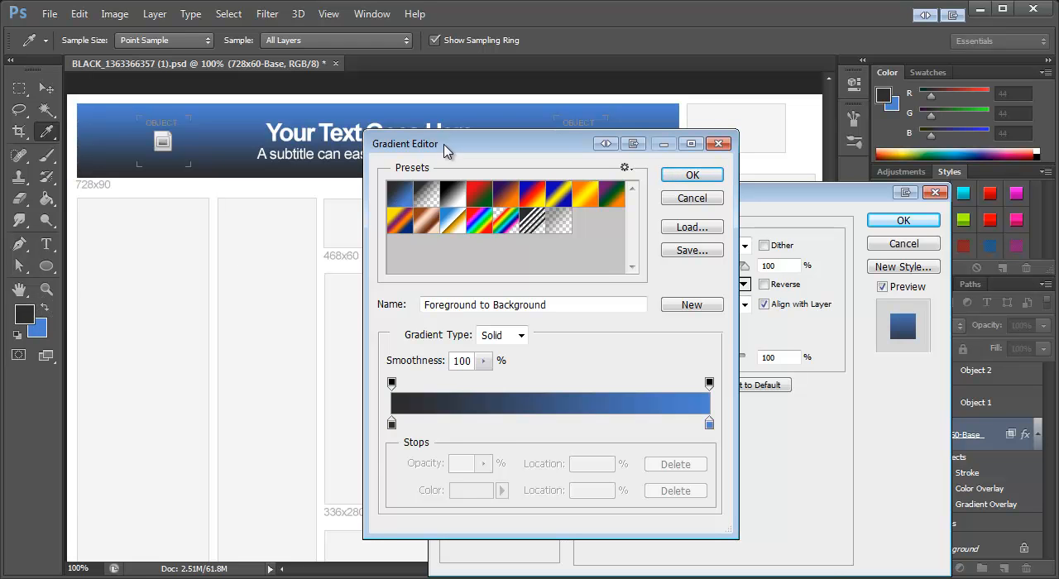
pyautogui.moveTo(444, 149); pyautogui.dragTo(453, 217)
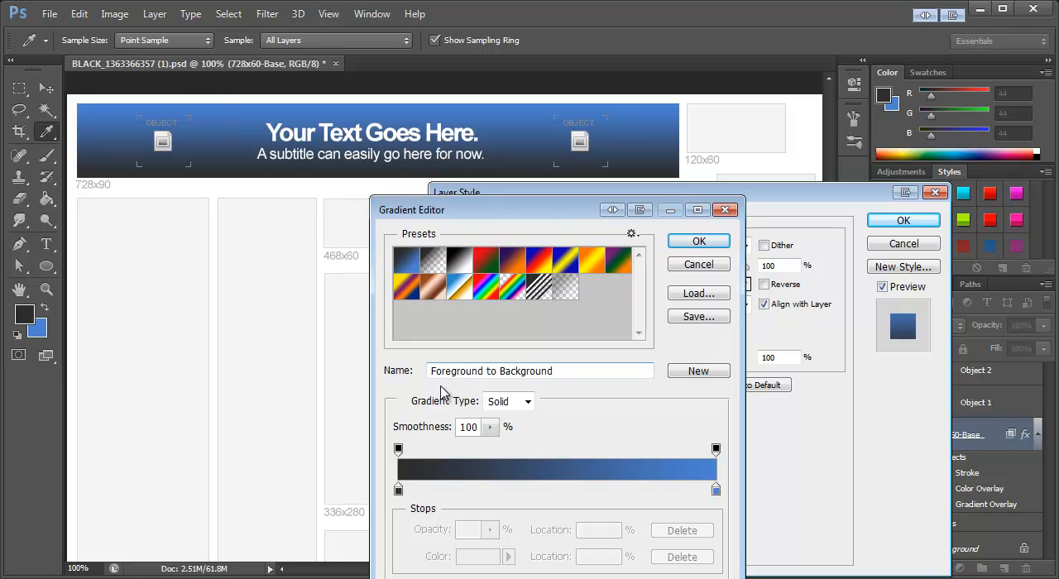
# Step: Set the gradient's starting colour stop at location 0% to black (#000000)
pyautogui.click(398, 490)
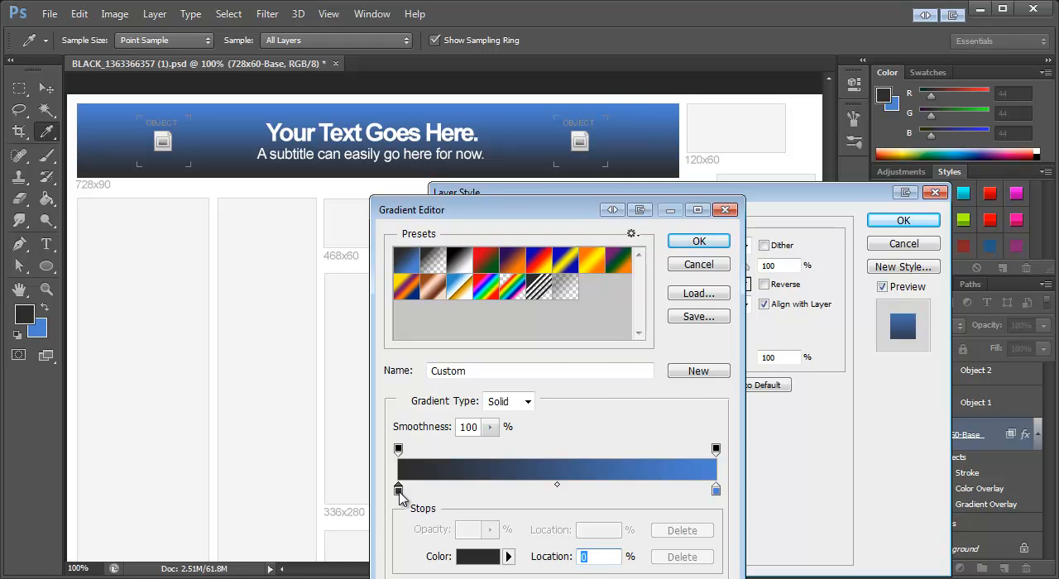
pyautogui.doubleClick(399, 492)
pyautogui.moveTo(424, 255); pyautogui.dragTo(349, 230)
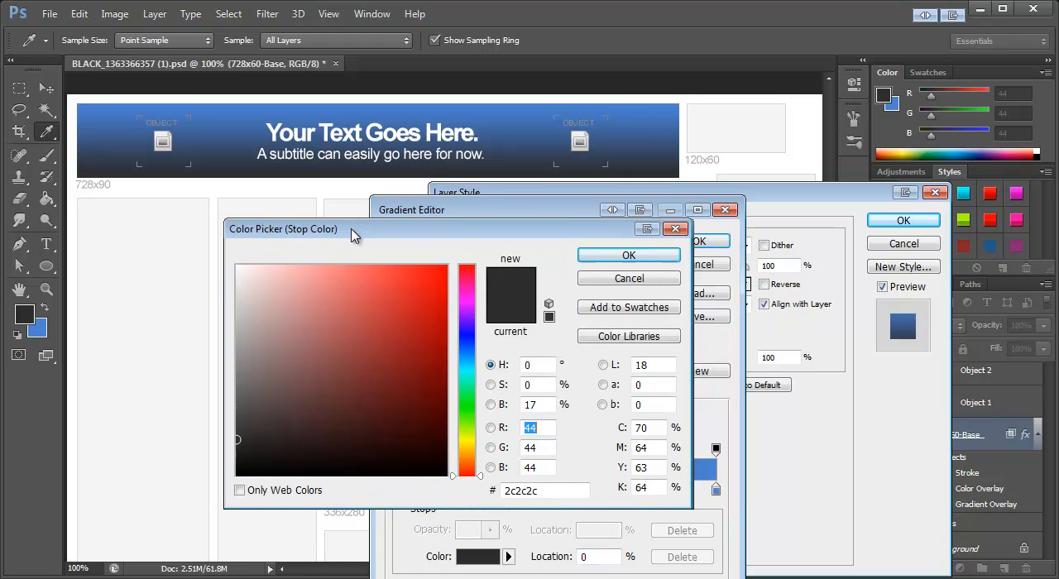
pyautogui.click(255, 457)
pyautogui.moveTo(254, 457); pyautogui.dragTo(201, 494)
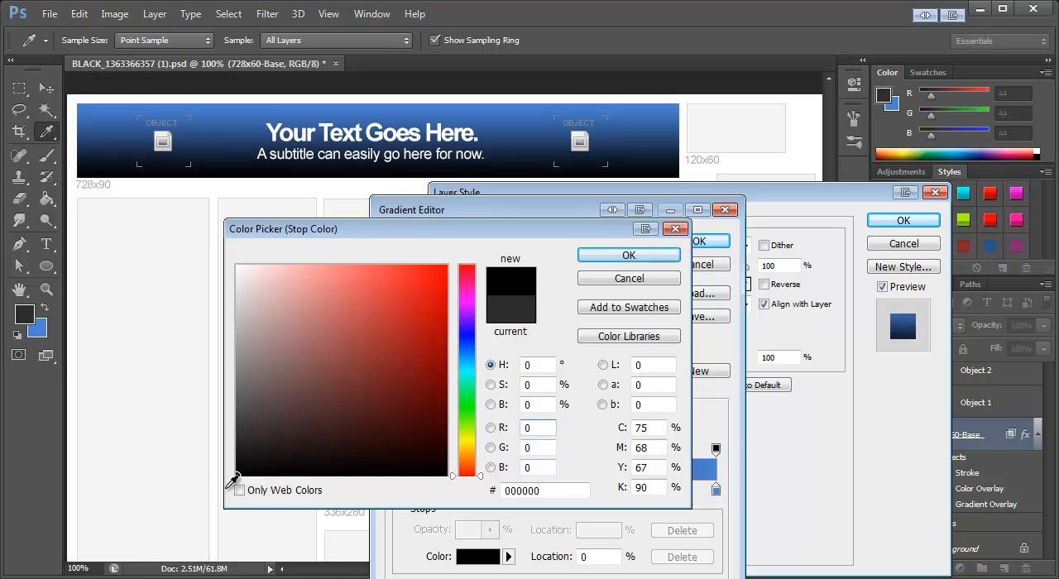
pyautogui.click(629, 255)
# Step: Set the gradient's end colour stop at location 100% to dark grey #4f4f4f and accept the gradient
pyautogui.doubleClick(717, 492)
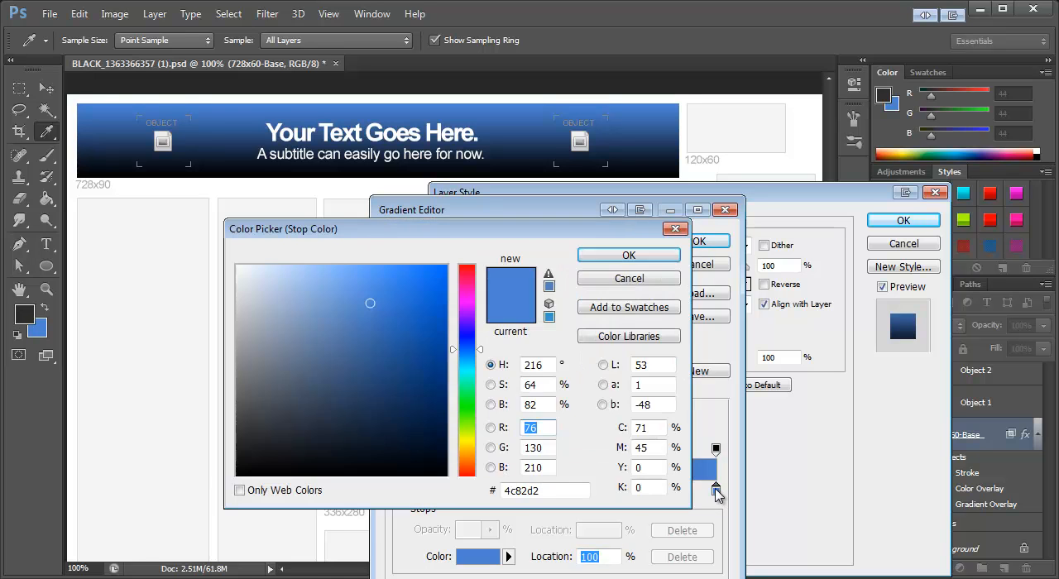
pyautogui.moveTo(251, 412)
pyautogui.mouseDown()
pyautogui.moveTo(198, 416)
pyautogui.moveTo(217, 412)
pyautogui.mouseUp()
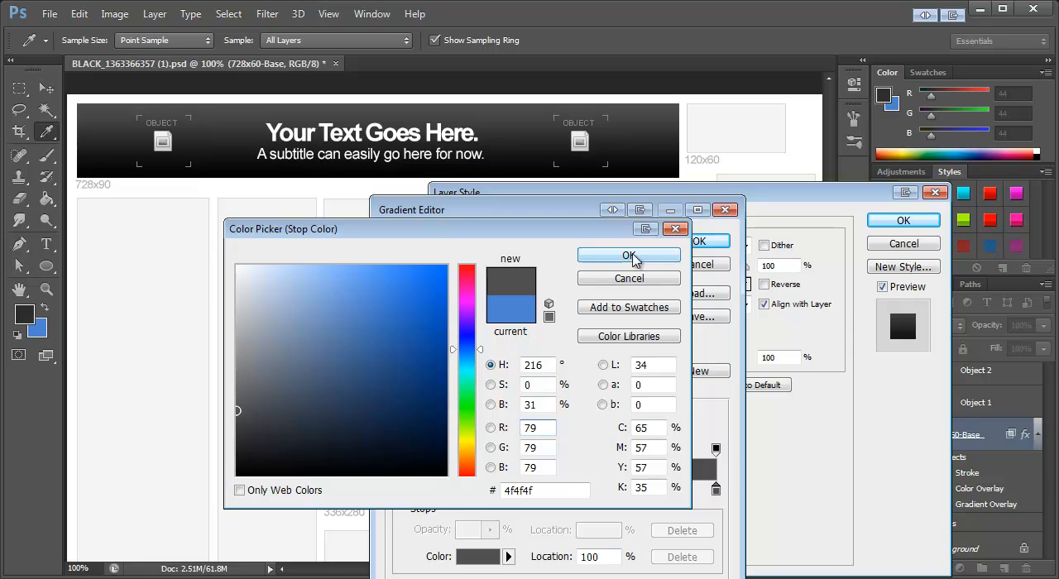
pyautogui.click(667, 255)
pyautogui.click(699, 242)
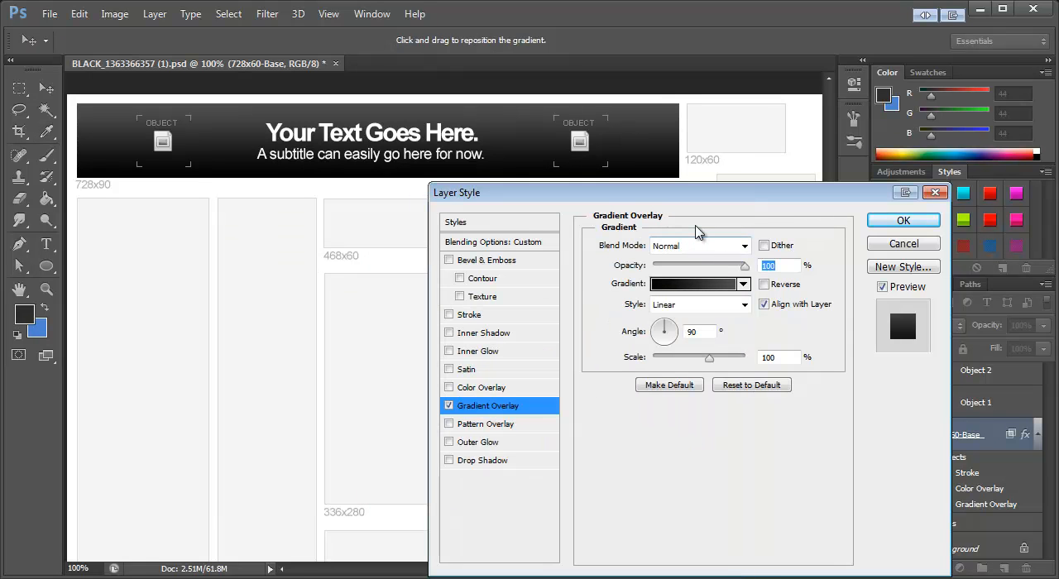
# Step: Turn off the Gradient Overlay and enable the Pattern Overlay for the banner base
pyautogui.click(448, 406)
pyautogui.click(448, 424)
pyautogui.click(468, 425)
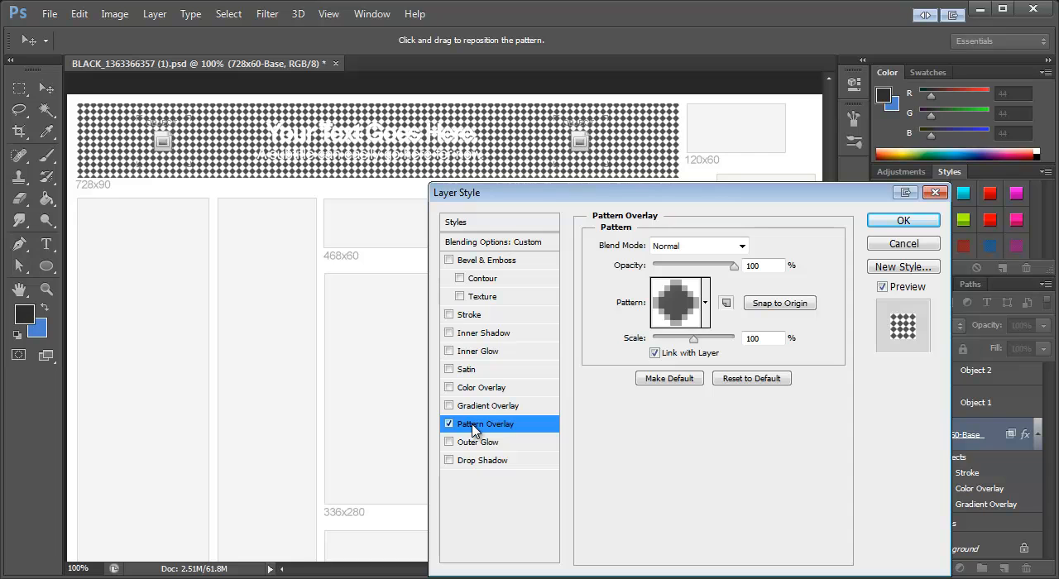
# Step: Try several patterns on the banner, choose the black one with embossed circles, and set its scale to 15%
pyautogui.click(686, 311)
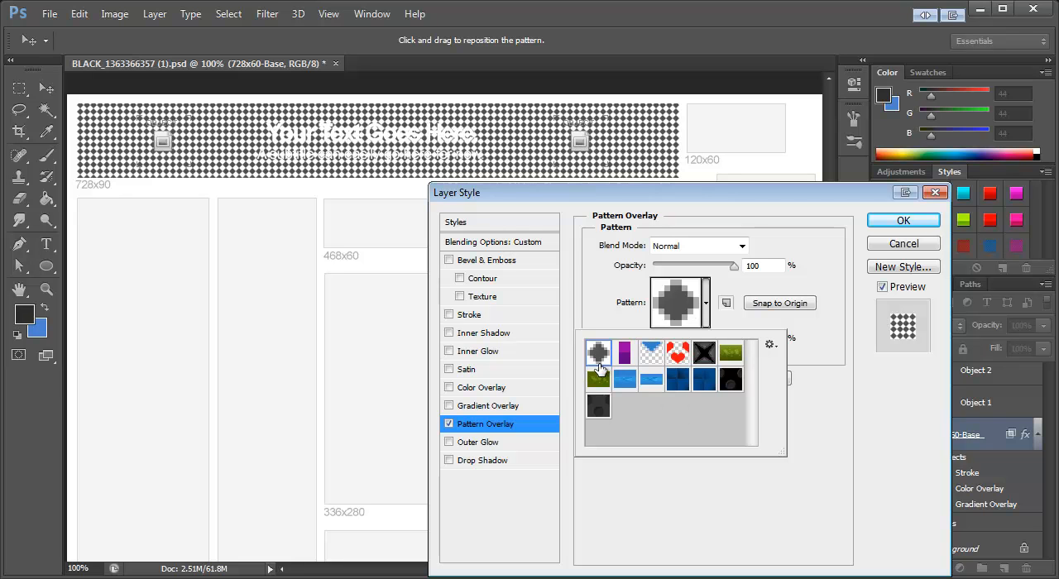
pyautogui.click(623, 358)
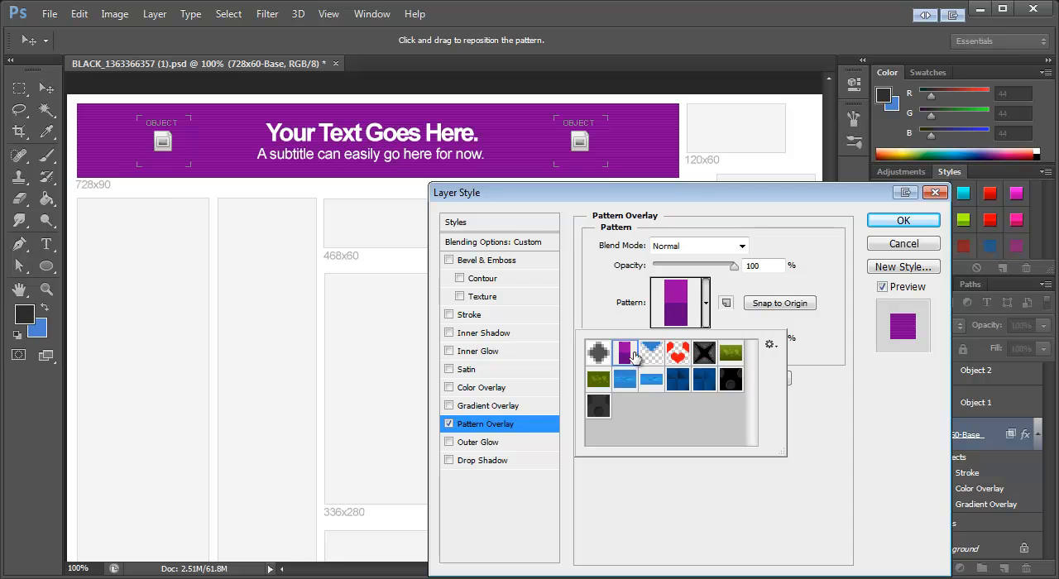
pyautogui.click(652, 354)
pyautogui.click(678, 354)
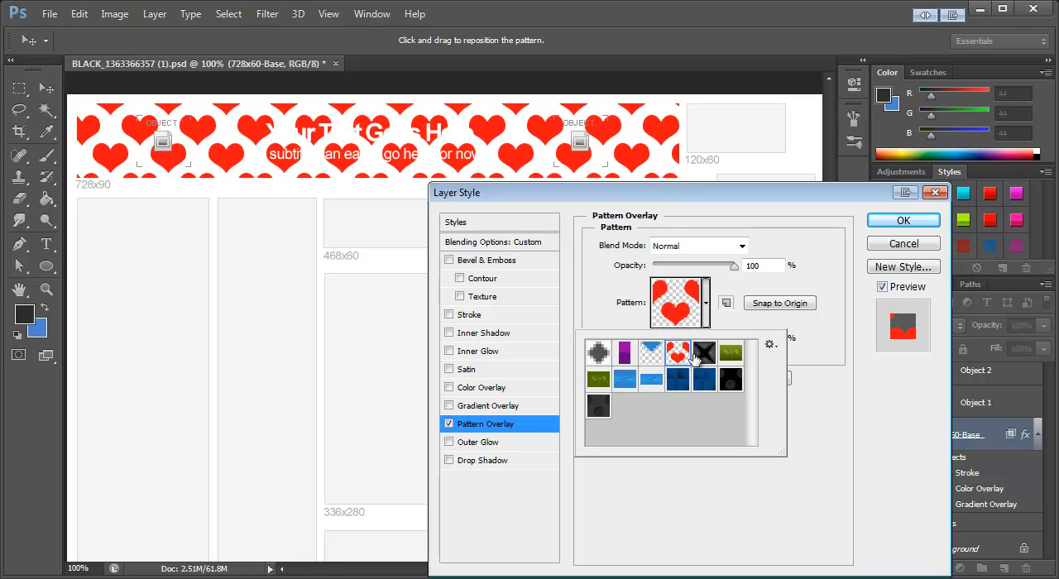
pyautogui.click(704, 354)
pyautogui.click(704, 379)
pyautogui.click(678, 379)
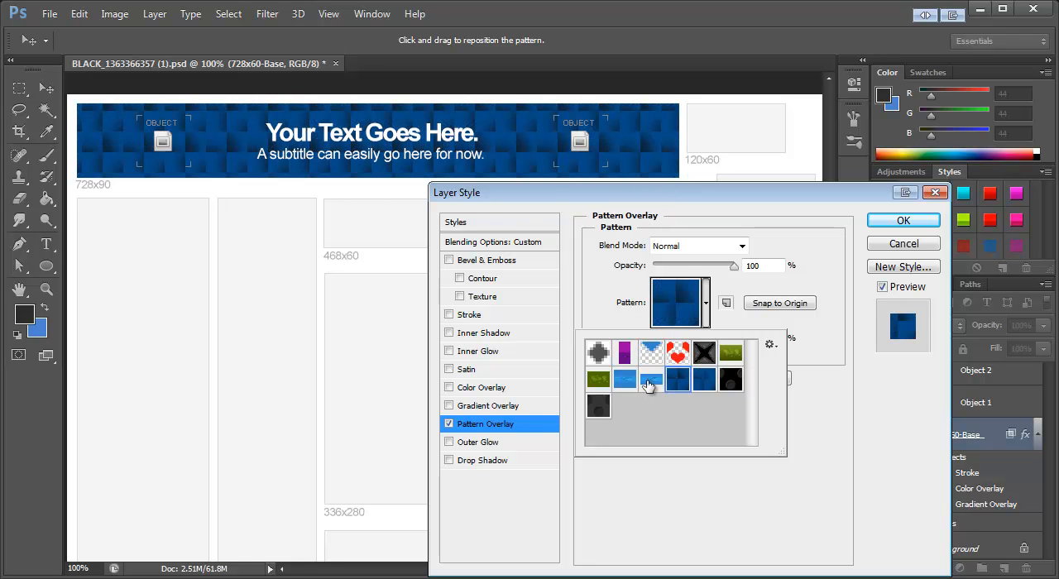
pyautogui.click(649, 383)
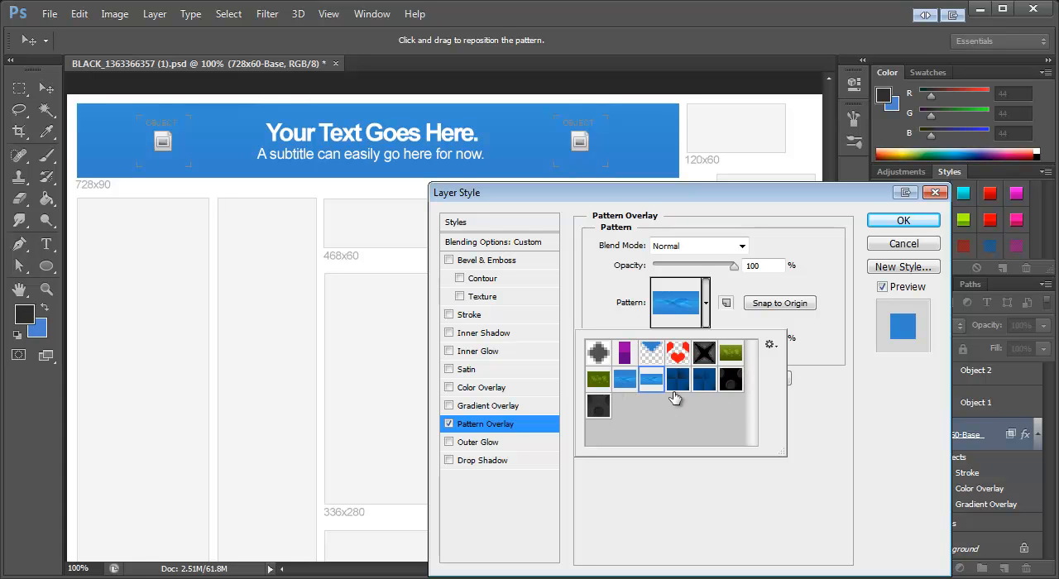
pyautogui.click(728, 392)
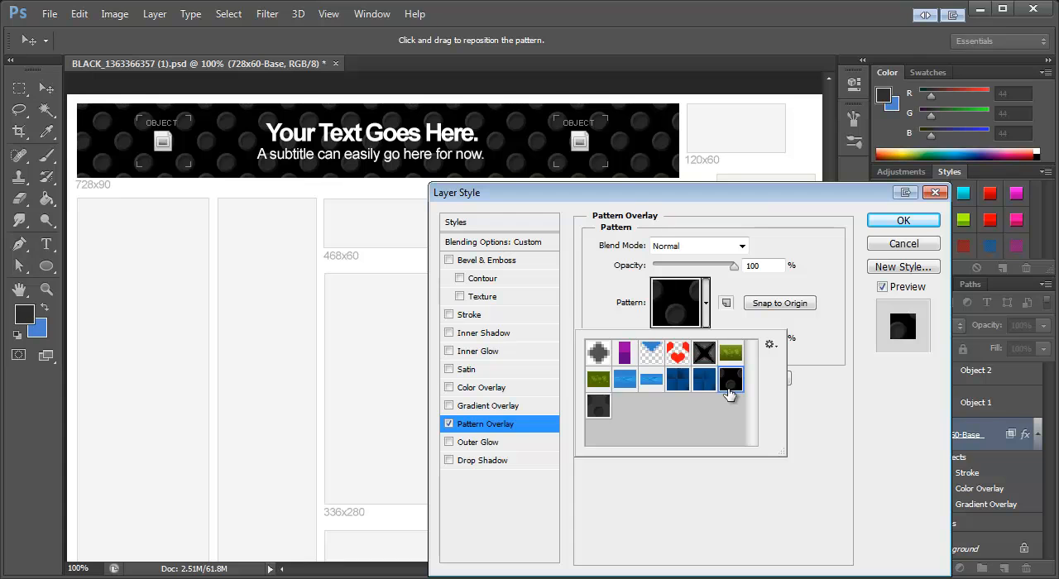
pyautogui.click(747, 326)
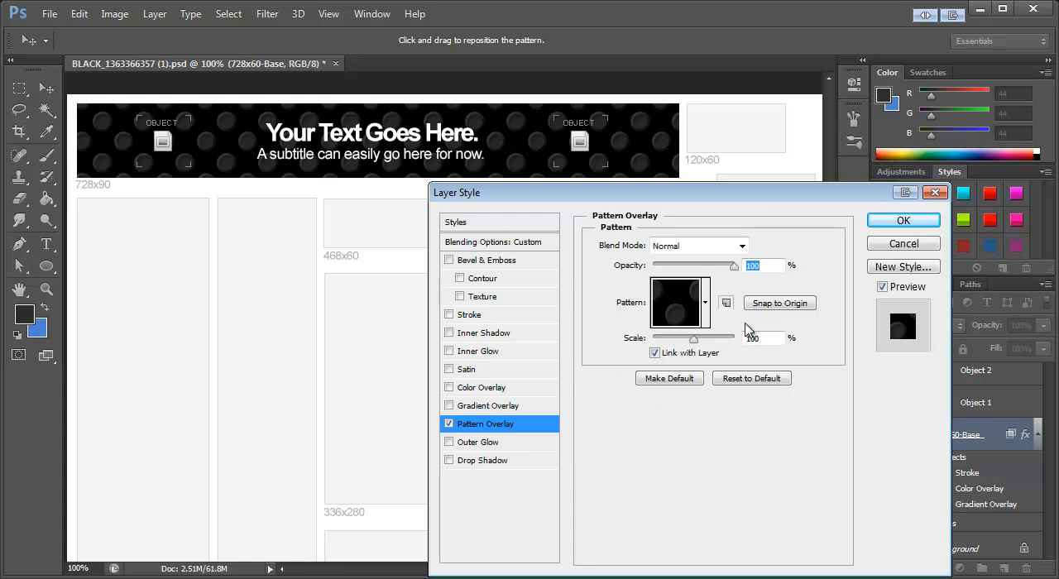
pyautogui.moveTo(696, 346); pyautogui.dragTo(660, 351)
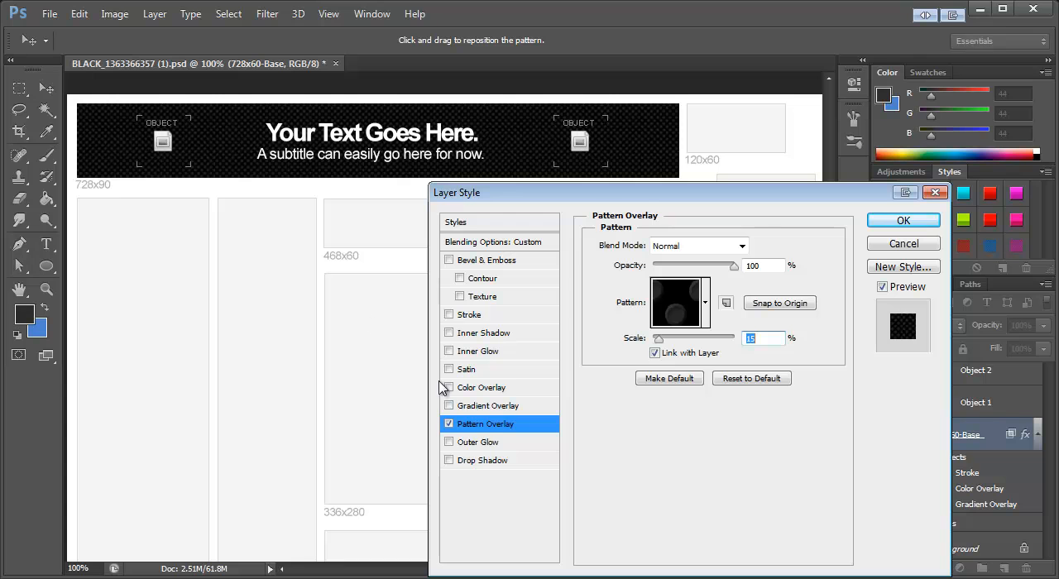
# Step: Enable the Gradient Overlay together with the Pattern Overlay on the banner base, keeping its opacity at 100%
pyautogui.click(488, 412)
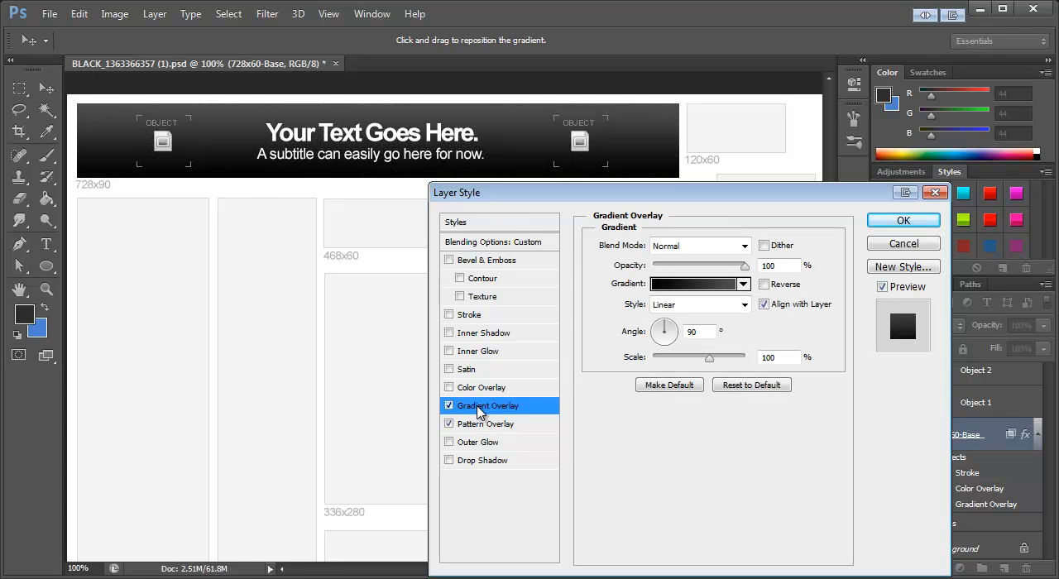
pyautogui.moveTo(743, 270)
pyautogui.mouseDown()
pyautogui.moveTo(706, 271)
pyautogui.moveTo(756, 273)
pyautogui.mouseUp()
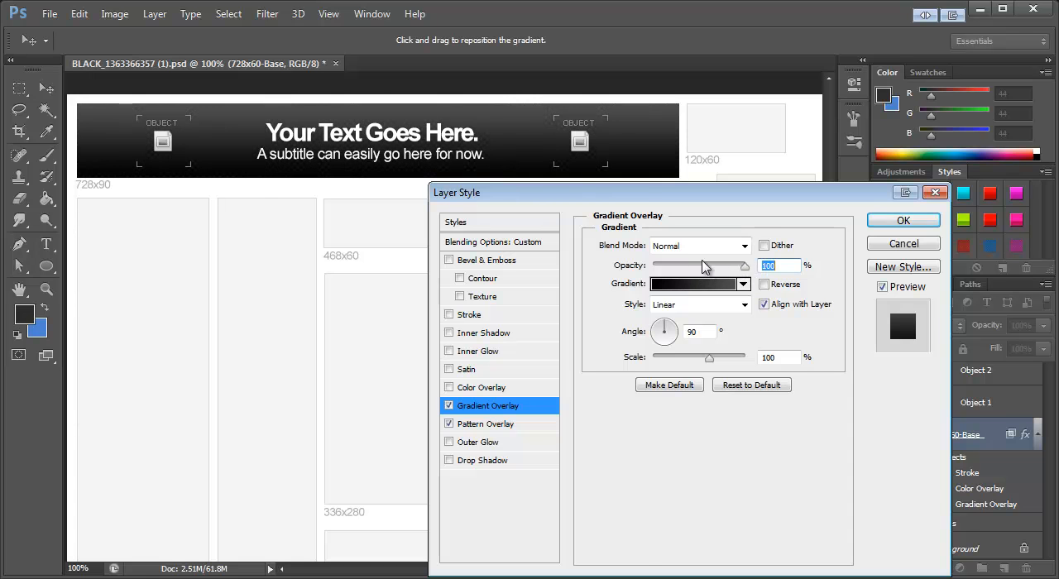
# Step: Try several blend modes for the Gradient Overlay, including Screen, Linear Dodge (Add) and Color Dodge
pyautogui.click(672, 247)
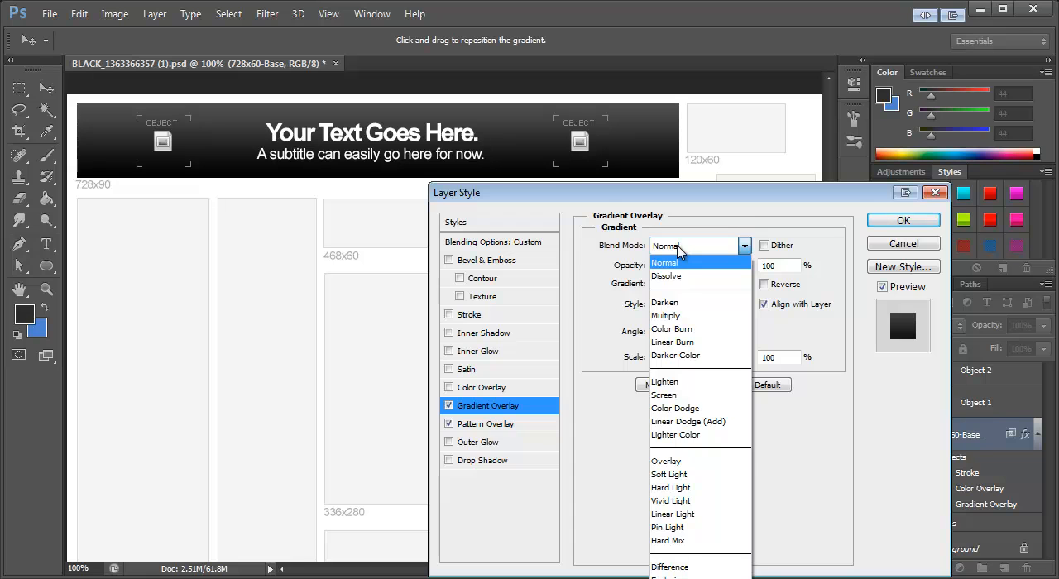
pyautogui.click(679, 251)
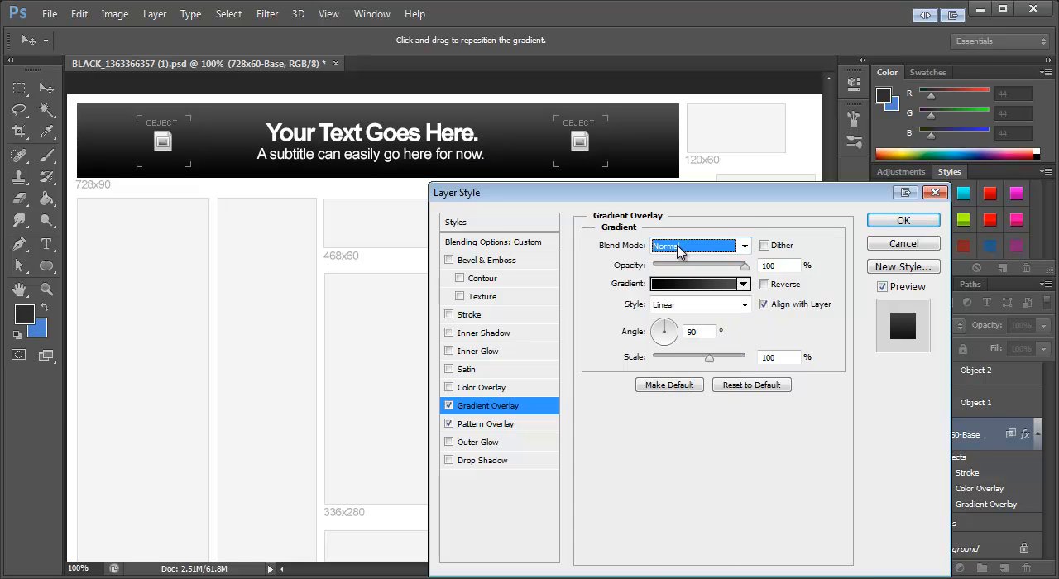
pyautogui.press('Down')
pyautogui.press('Down')
pyautogui.press('Down')
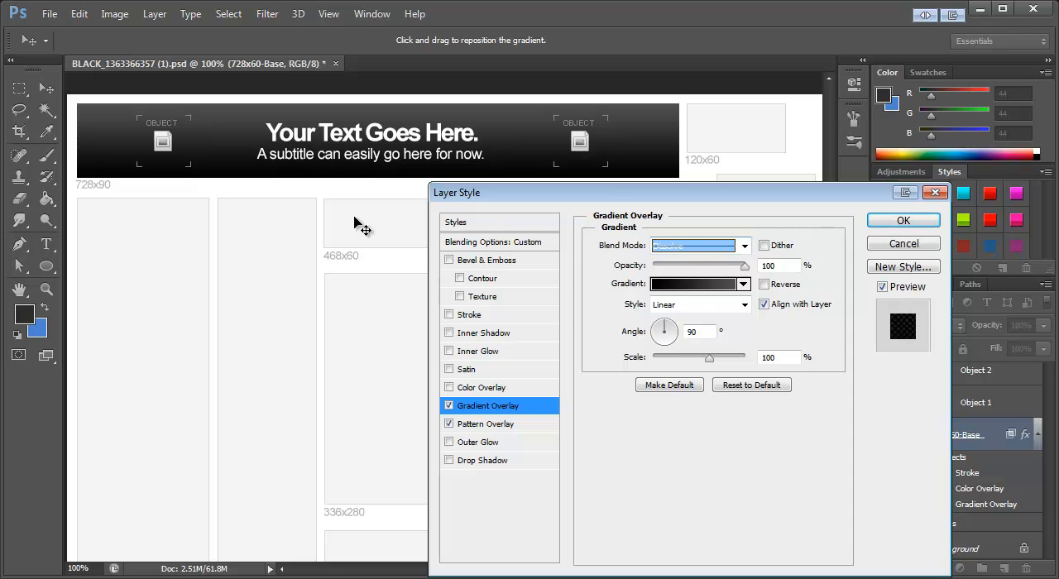
pyautogui.press('Down')
pyautogui.press('Down')
pyautogui.press('Down')
pyautogui.press('Down')
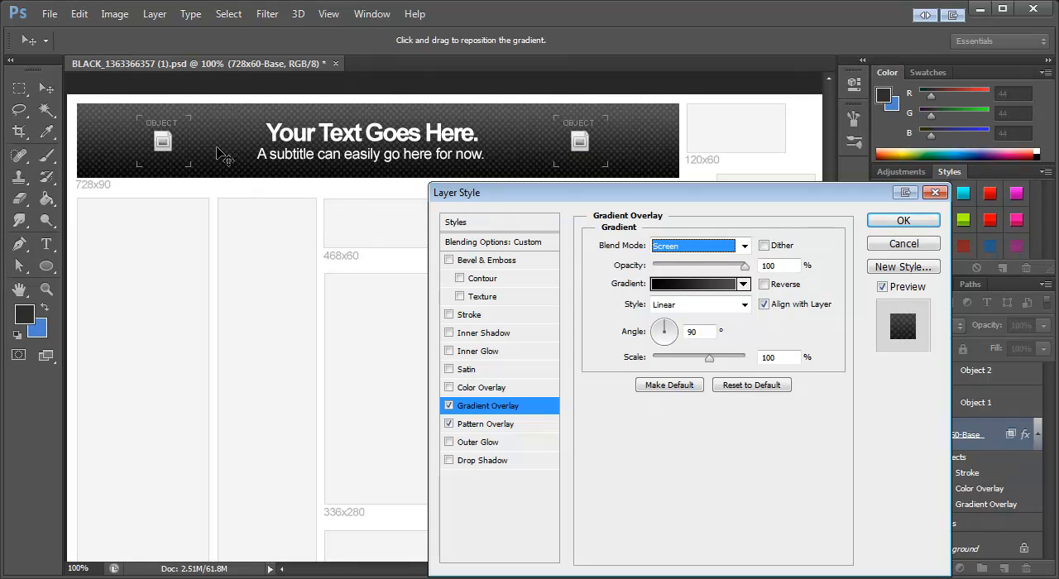
pyautogui.press('Up')
pyautogui.press('Down')
pyautogui.press('Down')
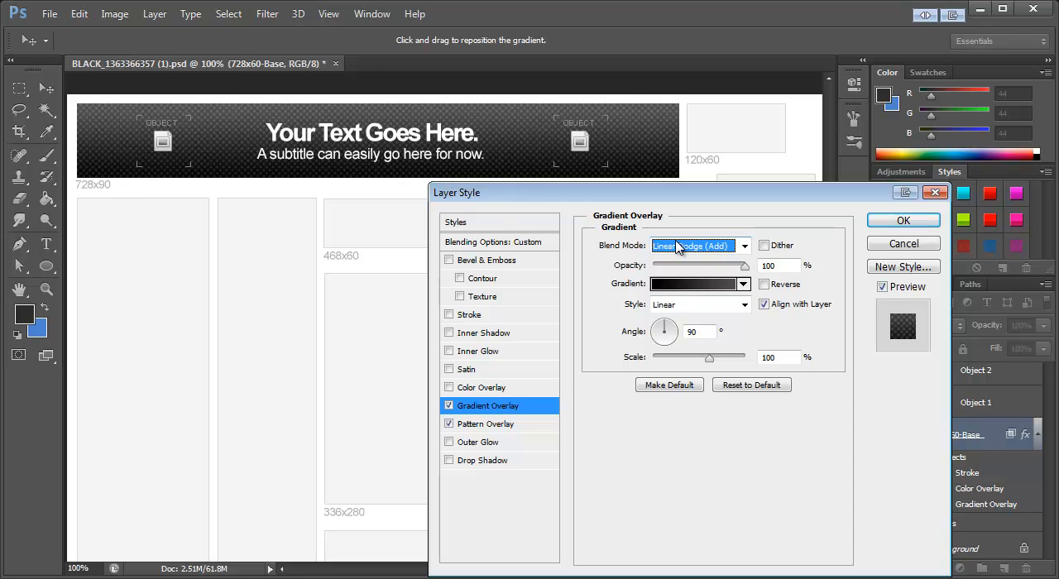
pyautogui.press('Up')
pyautogui.click(697, 246)
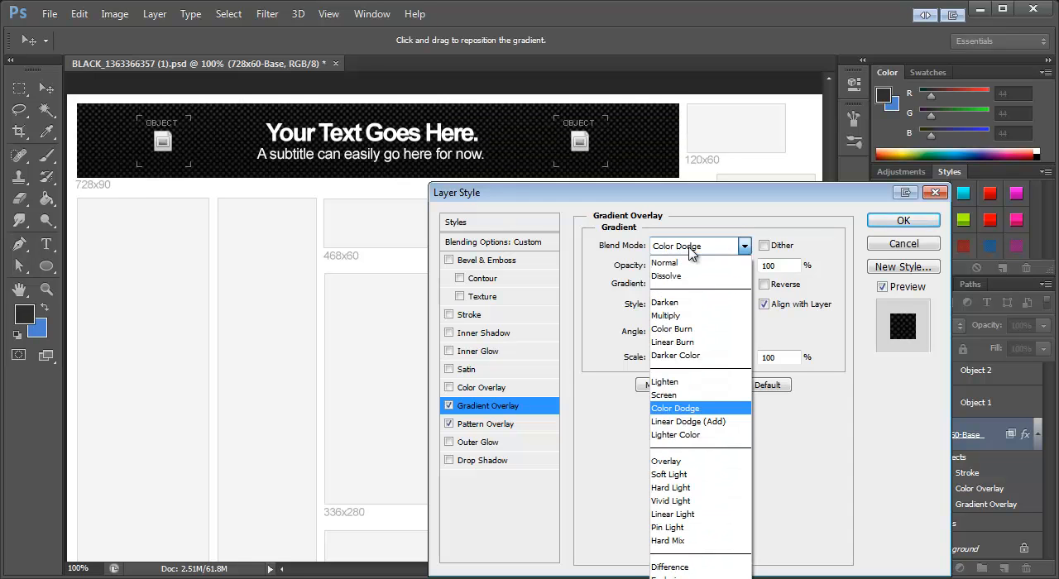
# Step: Return the Gradient Overlay to Normal blend mode and set its opacity to 64%
pyautogui.click(679, 242)
pyautogui.moveTo(745, 266); pyautogui.dragTo(714, 274)
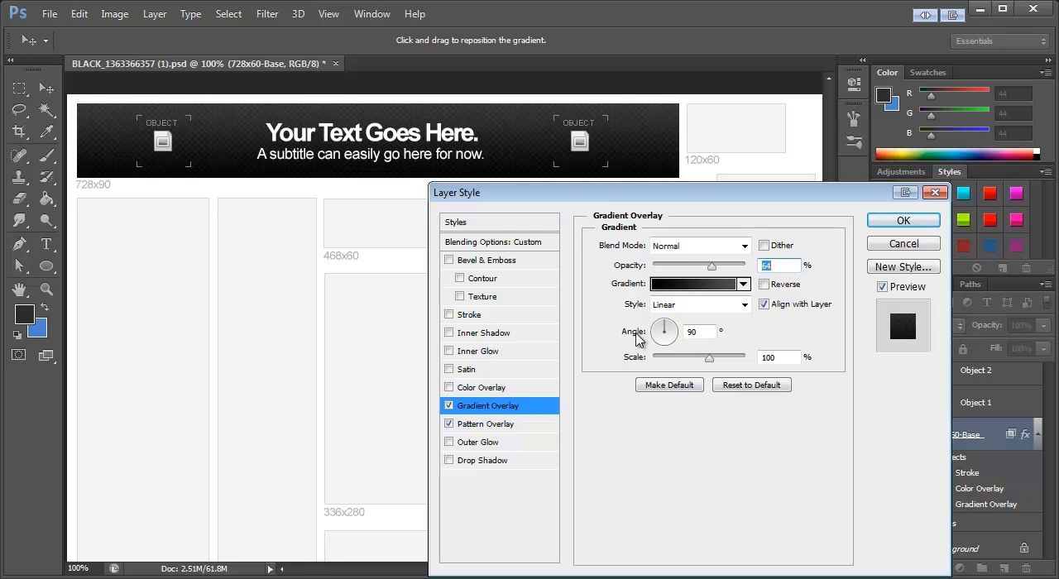
# Step: Try a bright blue Color Overlay at 44% opacity on the banner base and switch it off again
pyautogui.click(449, 388)
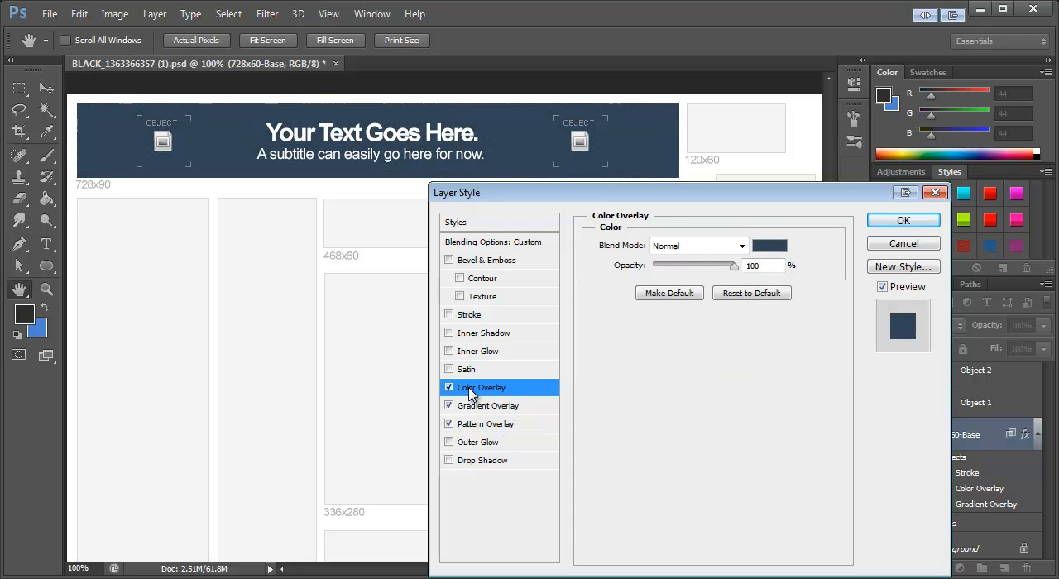
pyautogui.click(762, 246)
pyautogui.moveTo(439, 304); pyautogui.dragTo(450, 264)
pyautogui.click(629, 255)
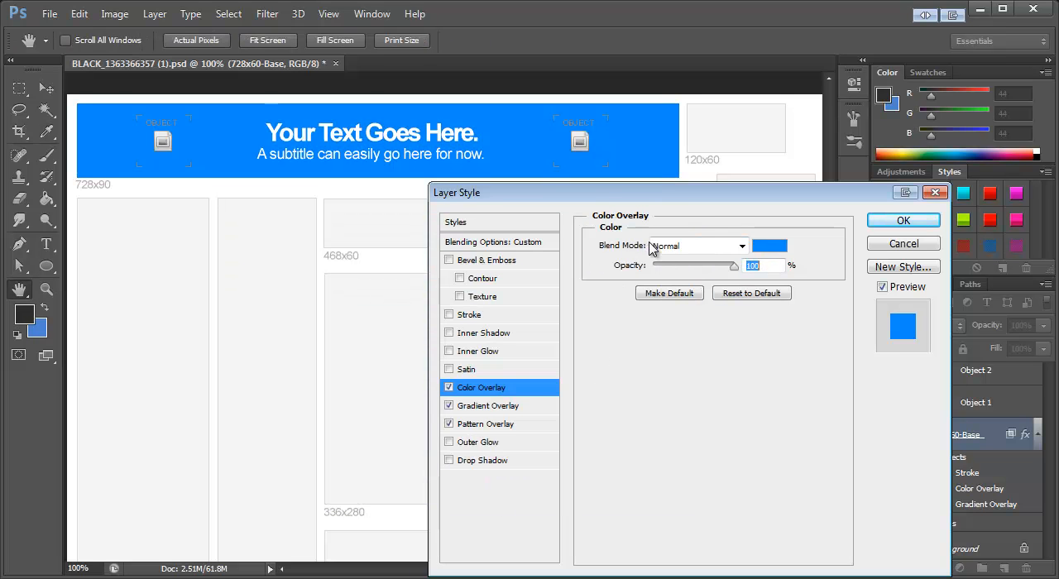
pyautogui.moveTo(733, 267); pyautogui.dragTo(690, 274)
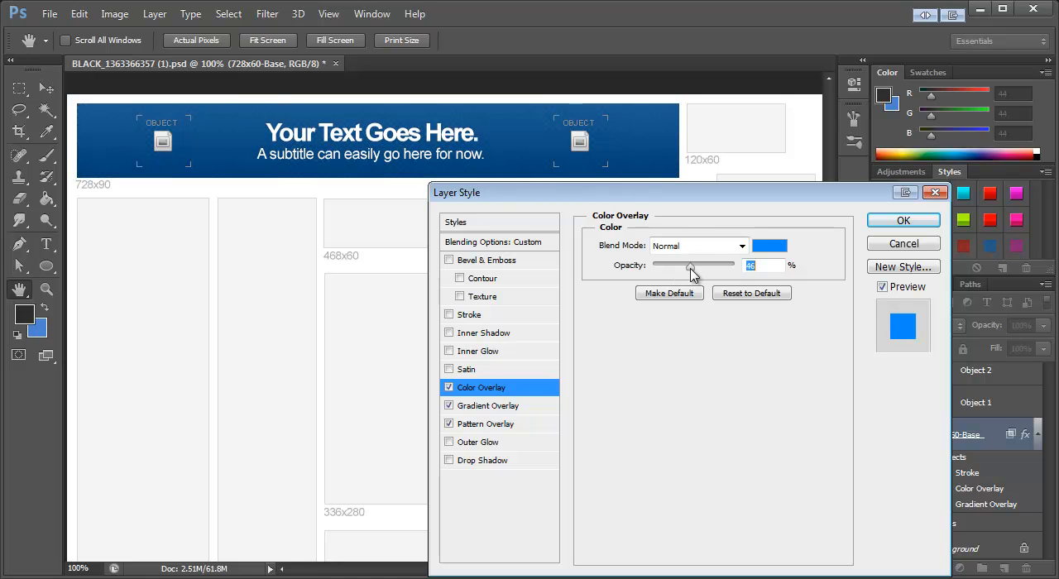
pyautogui.click(450, 388)
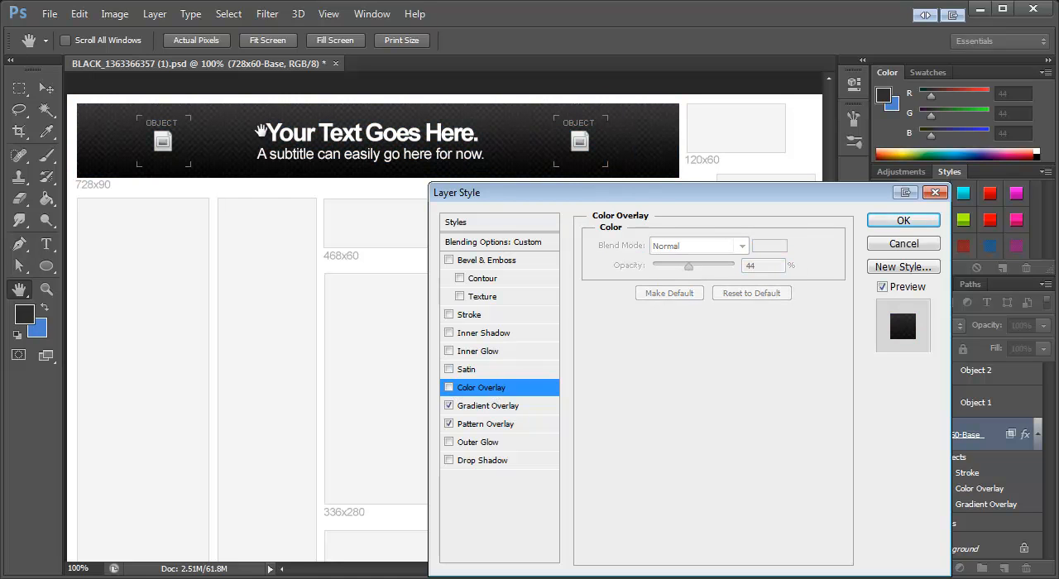
# Step: Accept the layer style with the gradient and pattern overlays for the banner base
pyautogui.click(903, 220)
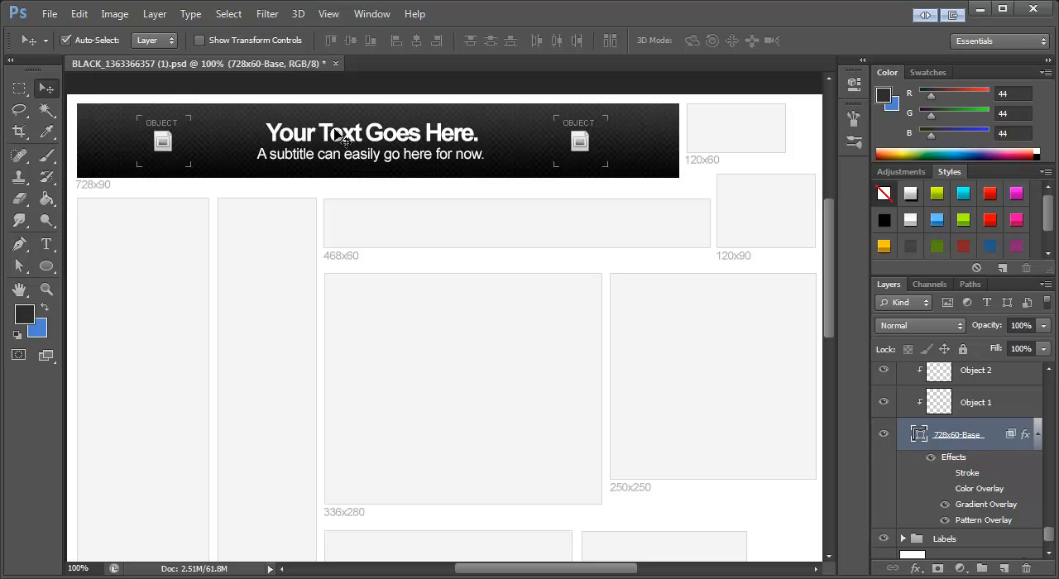
# Step: Replace the banner's title text with "Make awesome banners." and commit the edit
pyautogui.click(46, 244)
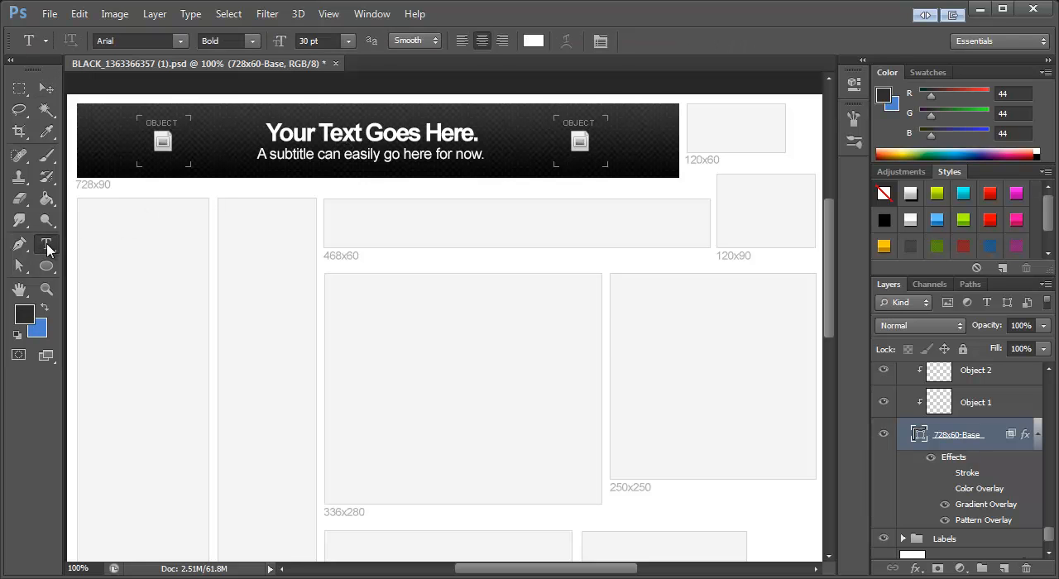
pyautogui.click(351, 135)
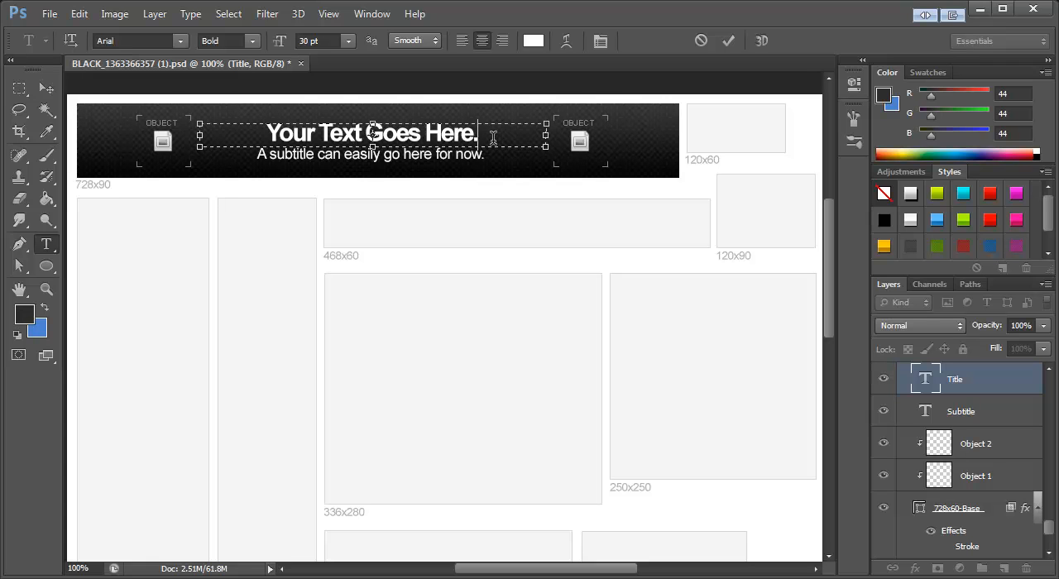
pyautogui.moveTo(500, 136); pyautogui.dragTo(232, 130)
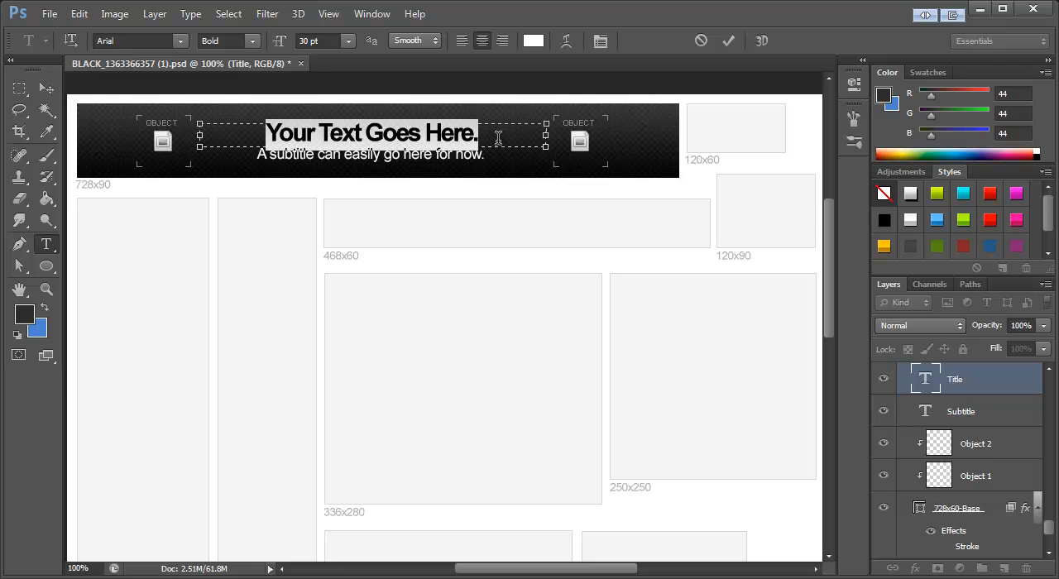
pyautogui.write('Make awesome banners.')
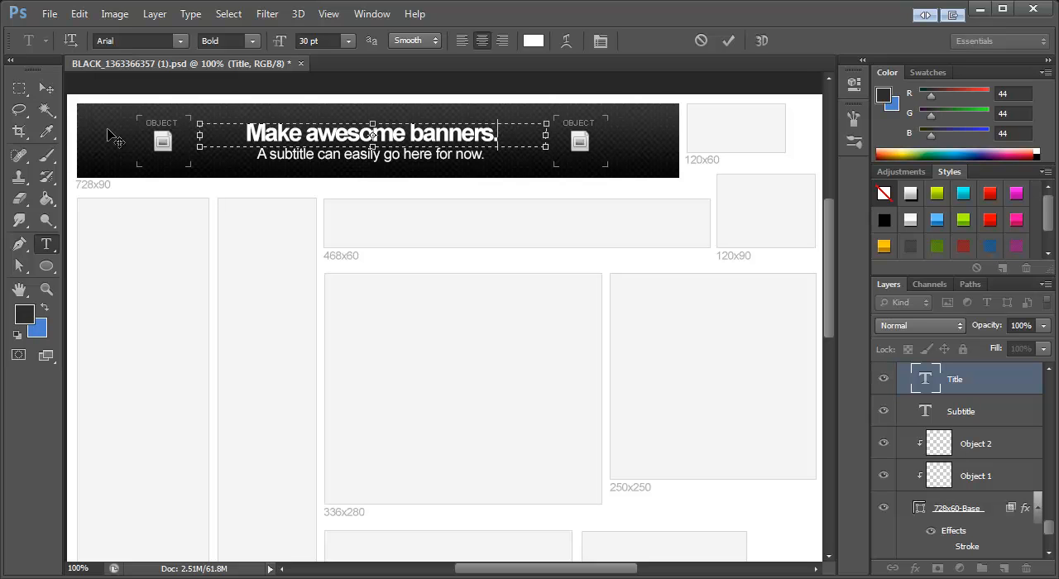
pyautogui.click(46, 93)
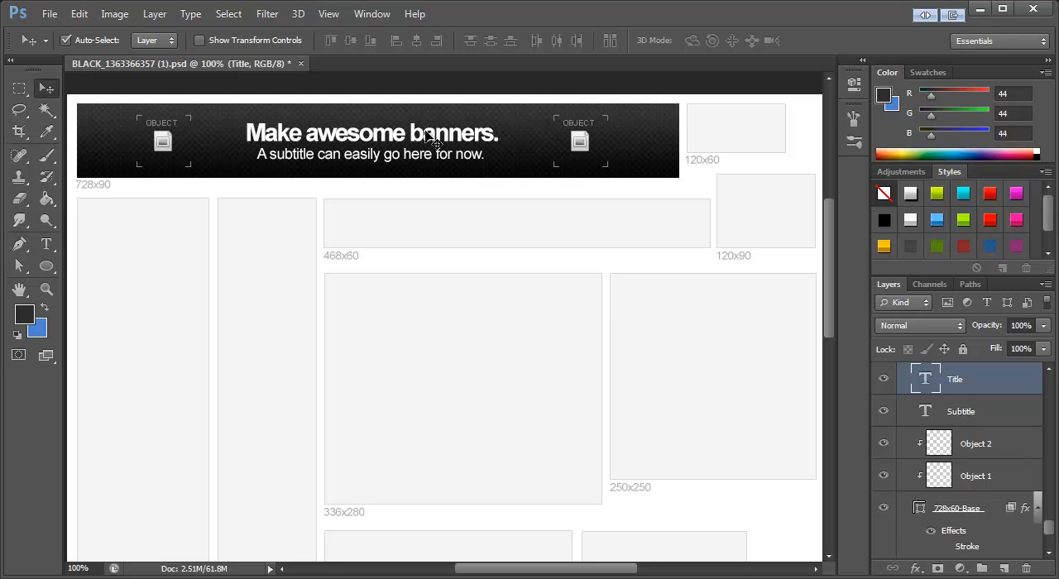
# Step: Try a much smaller font size on the whole title text and undo the change
pyautogui.click(47, 244)
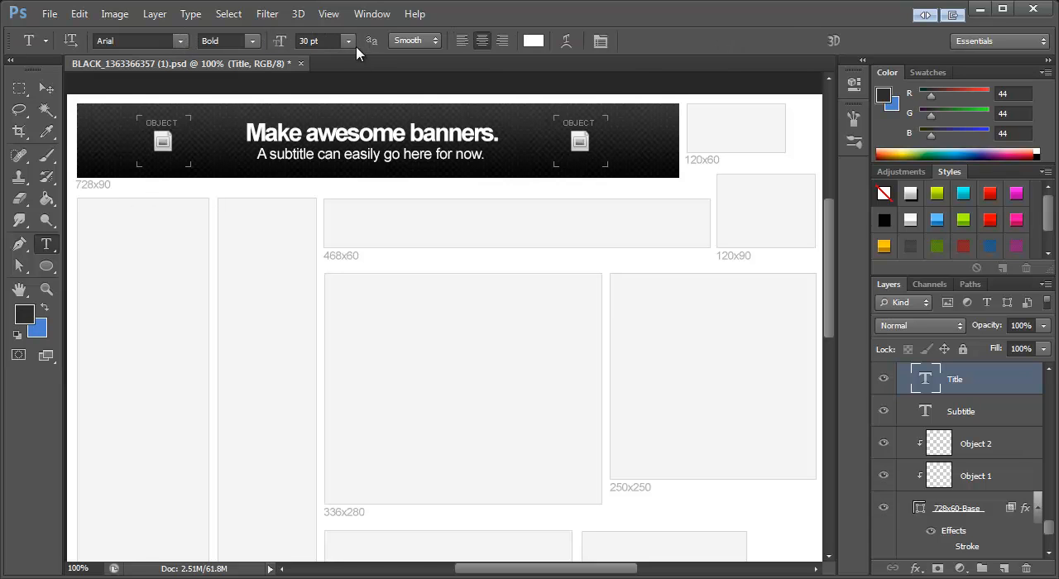
pyautogui.click(248, 146)
pyautogui.hotkey('ctrl', 'a')
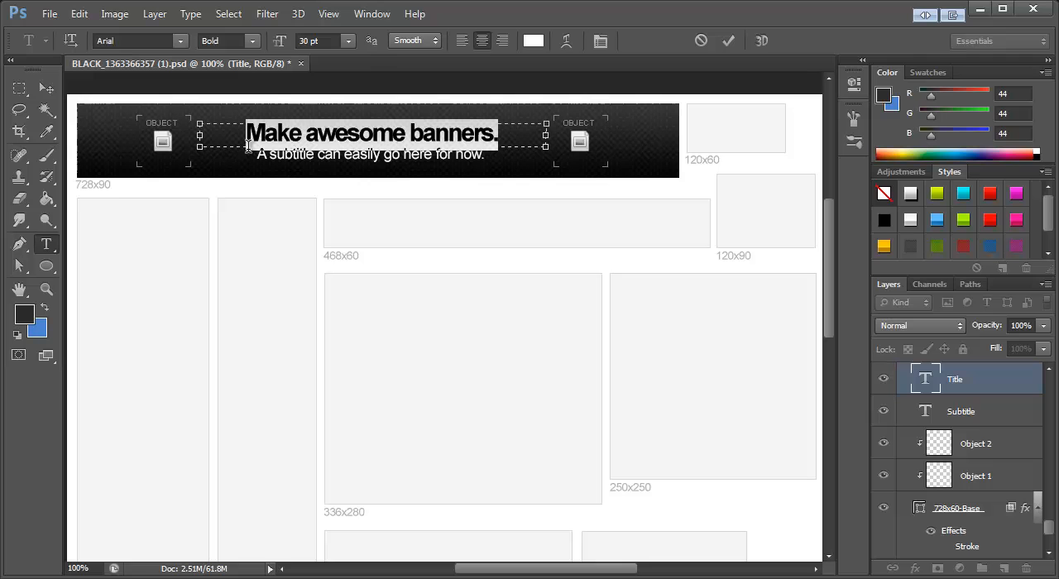
pyautogui.click(349, 41)
pyautogui.click(348, 158)
pyautogui.click(46, 88)
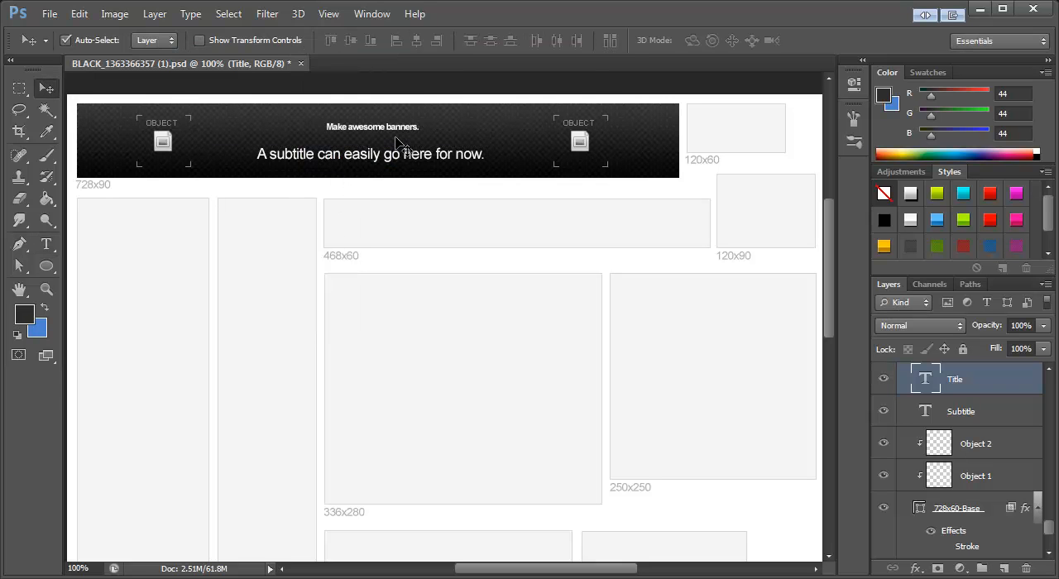
pyautogui.hotkey('ctrl', 'z')
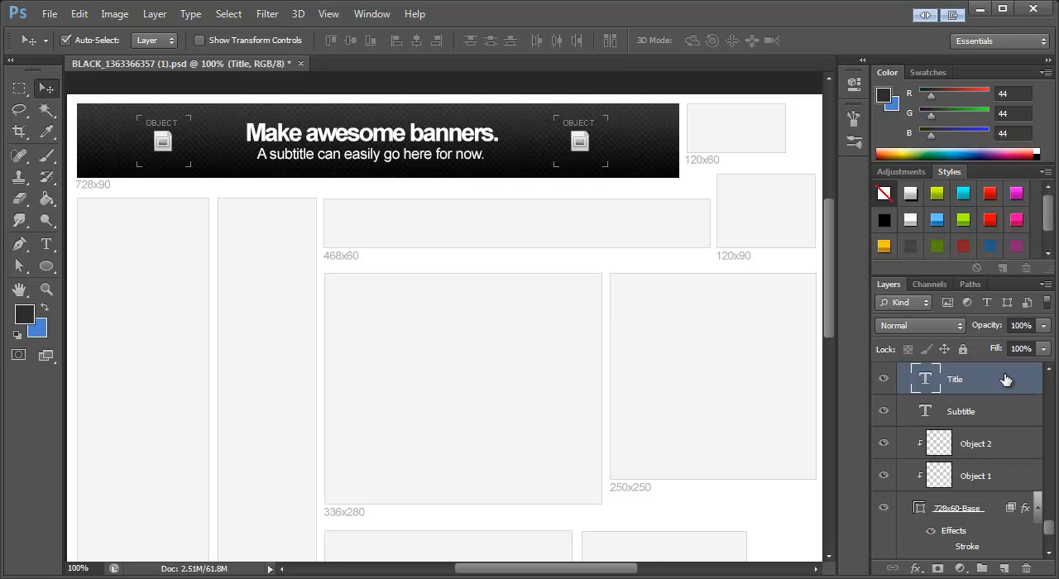
pyautogui.click(365, 13)
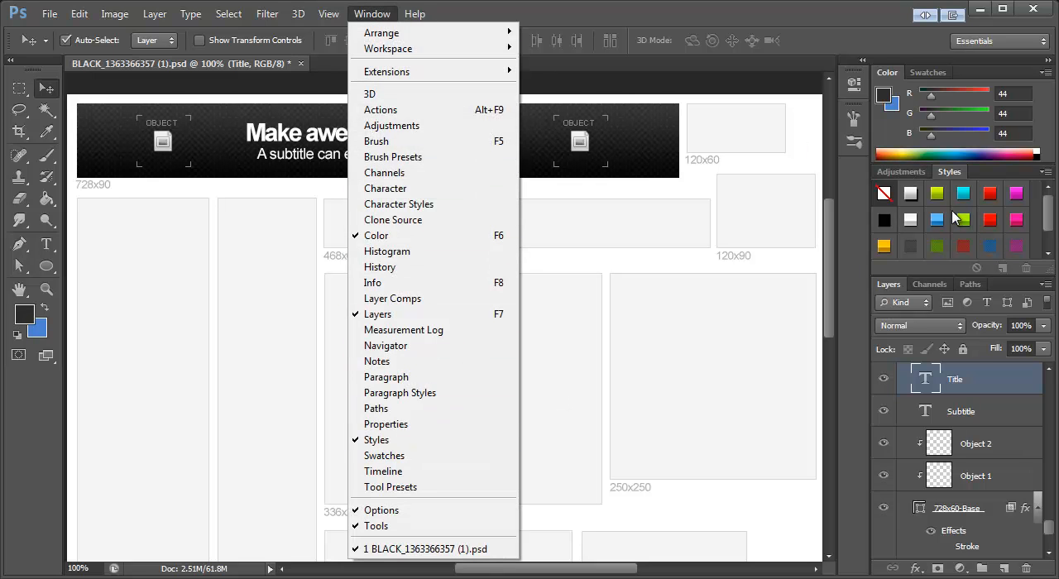
pyautogui.click(960, 180)
pyautogui.moveTo(1051, 213); pyautogui.dragTo(1049, 190)
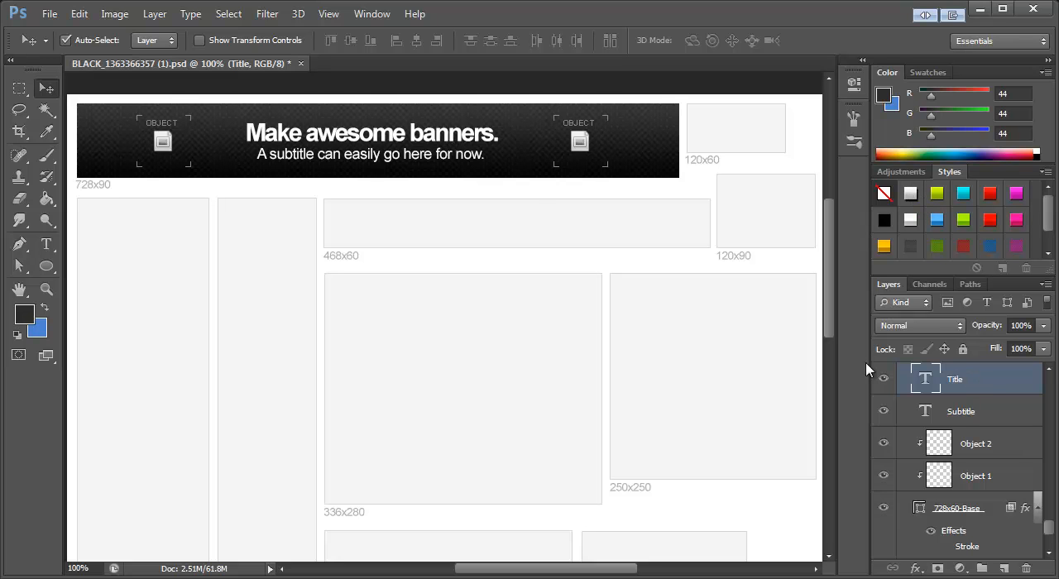
# Step: Try several preset styles on the title text, including silver, yellow-green, cyan, red, magenta, blue, white and gold
pyautogui.click(912, 196)
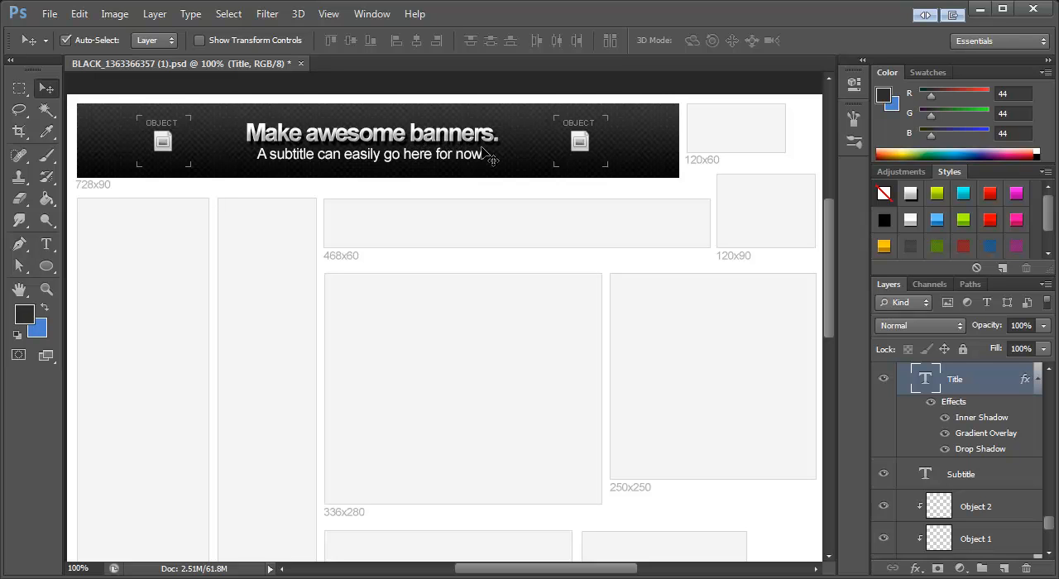
pyautogui.keyDown('shift'); pyautogui.click(939, 201); pyautogui.keyUp('shift')
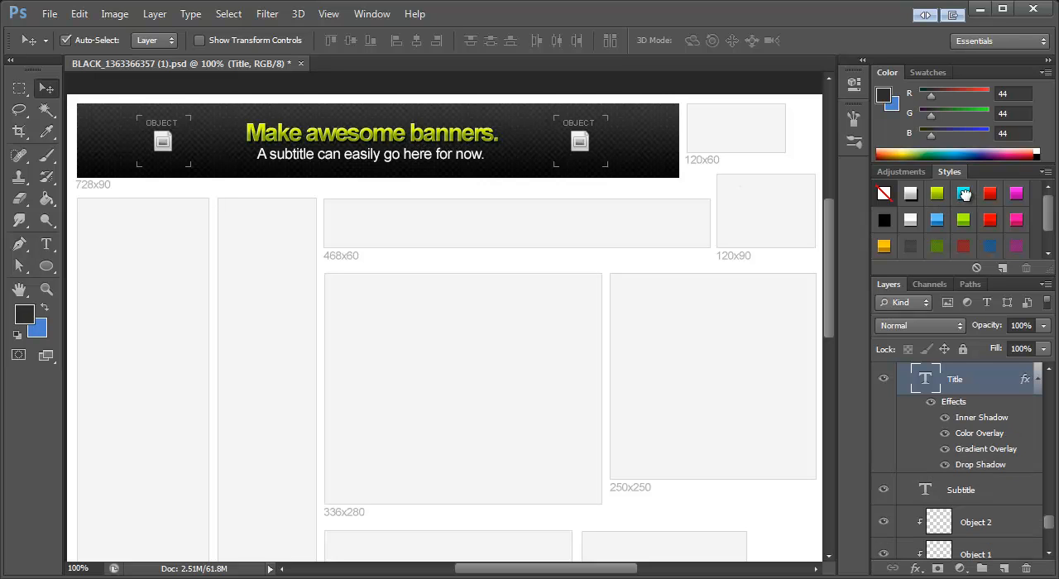
pyautogui.keyDown('shift'); pyautogui.click(964, 194); pyautogui.keyUp('shift')
pyautogui.keyDown('shift'); pyautogui.click(991, 192); pyautogui.keyUp('shift')
pyautogui.keyDown('shift'); pyautogui.click(1015, 194); pyautogui.keyUp('shift')
pyautogui.keyDown('shift'); pyautogui.click(990, 219); pyautogui.keyUp('shift')
pyautogui.keyDown('shift'); pyautogui.click(935, 220); pyautogui.keyUp('shift')
pyautogui.click(910, 220)
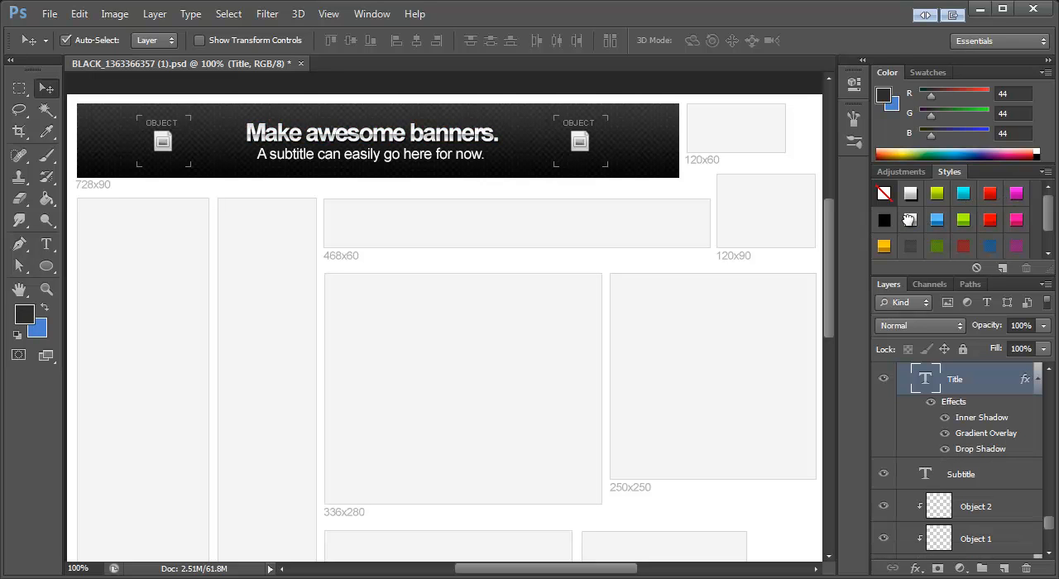
pyautogui.scroll(-1, 910, 220)
pyautogui.keyDown('shift'); pyautogui.click(884, 235); pyautogui.keyUp('shift')
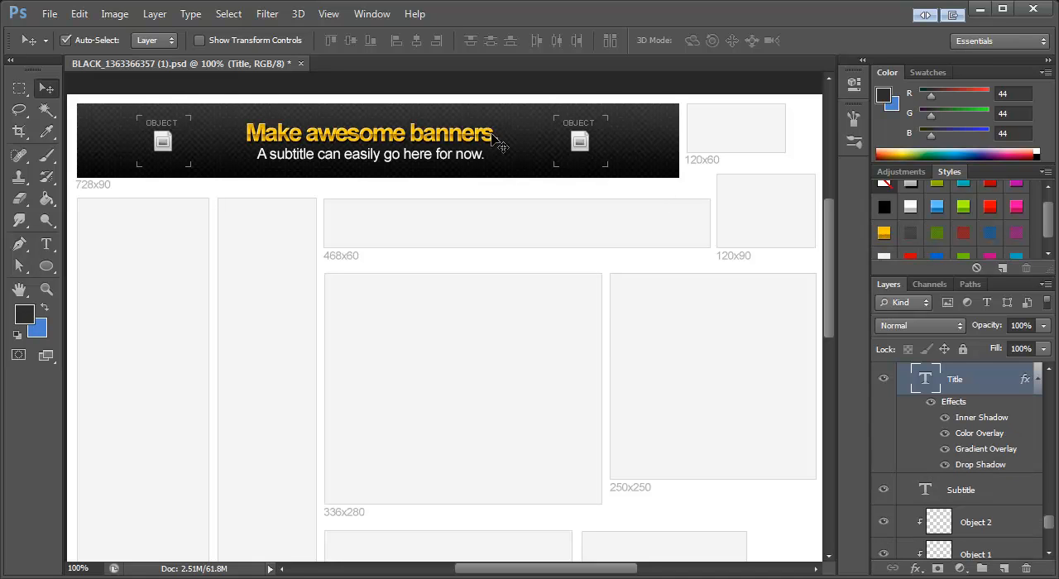
# Step: Apply the yellow-green preset style from the first row of styles to the title text
pyautogui.scroll(1, 974, 212)
pyautogui.keyDown('shift'); pyautogui.click(937, 194); pyautogui.keyUp('shift')
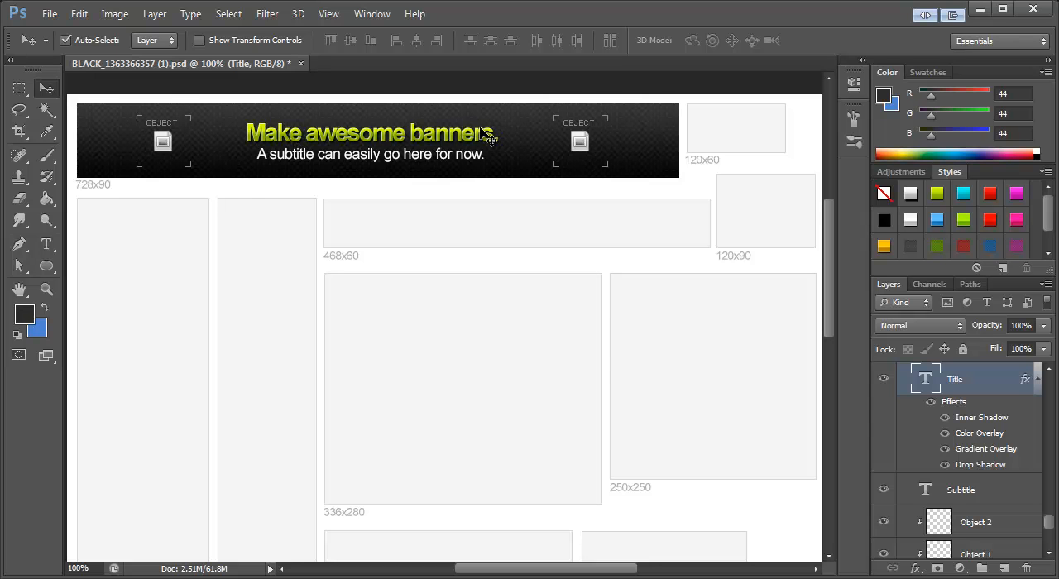
# Step: Review the title's layer style effects, starting with its Inner Shadow settings, and close the settings without changes
pyautogui.doubleClick(983, 419)
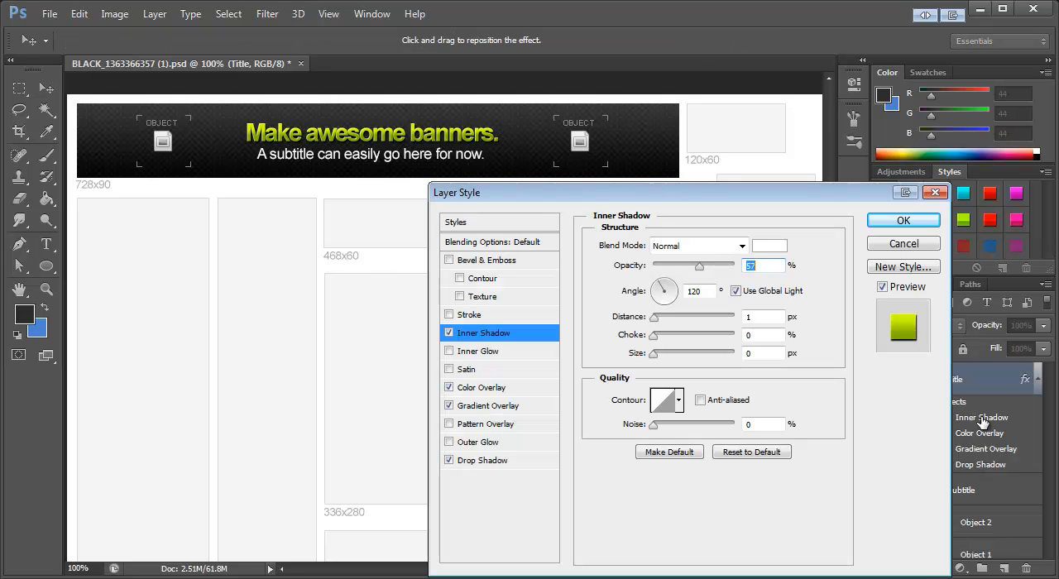
pyautogui.moveTo(651, 189); pyautogui.dragTo(602, 200)
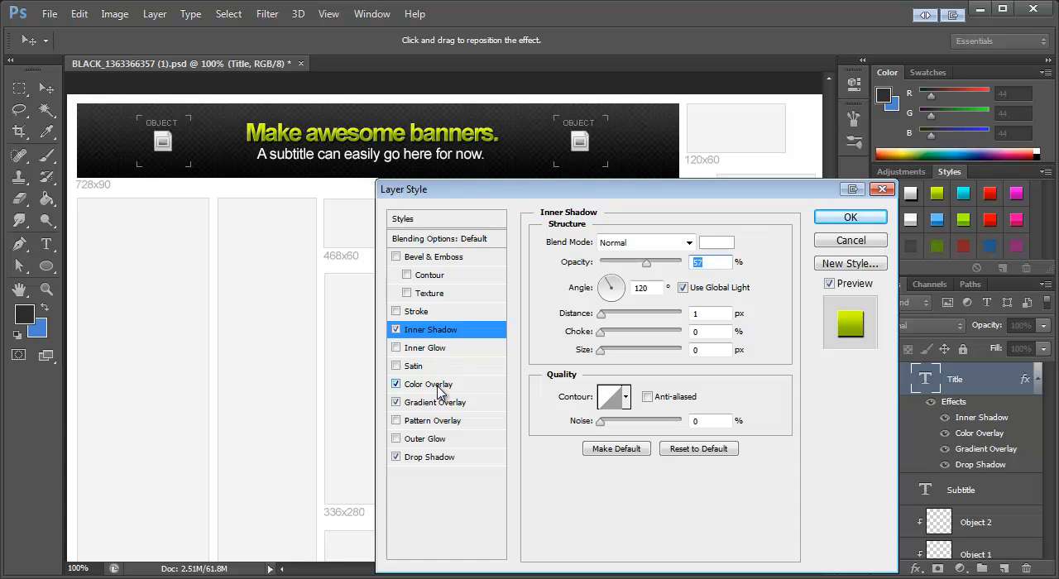
pyautogui.click(853, 216)
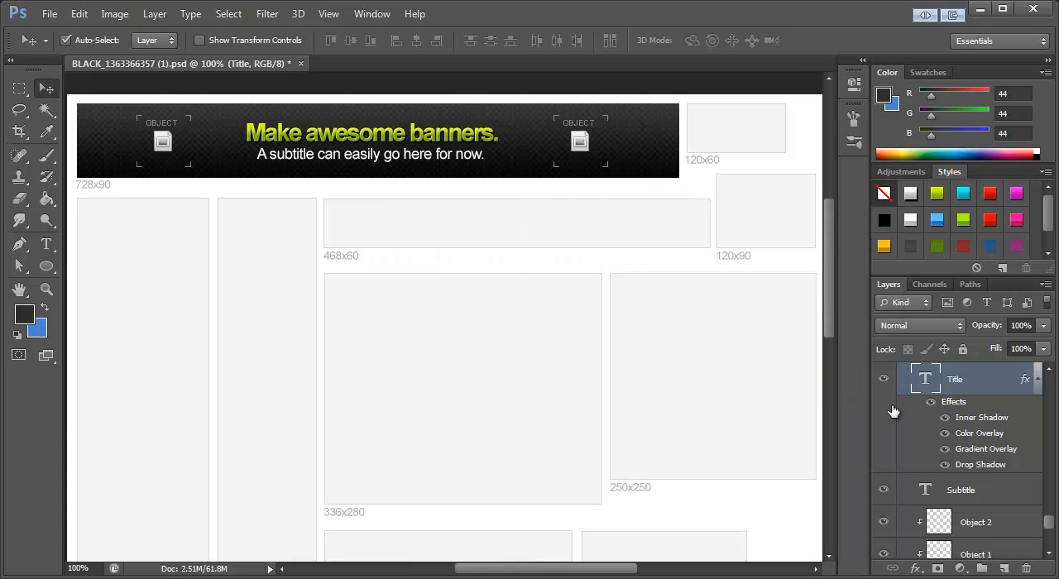
# Step: Replace the 728x90 banner's subtitle text with "30 banners in 15 minutes."
pyautogui.click(46, 244)
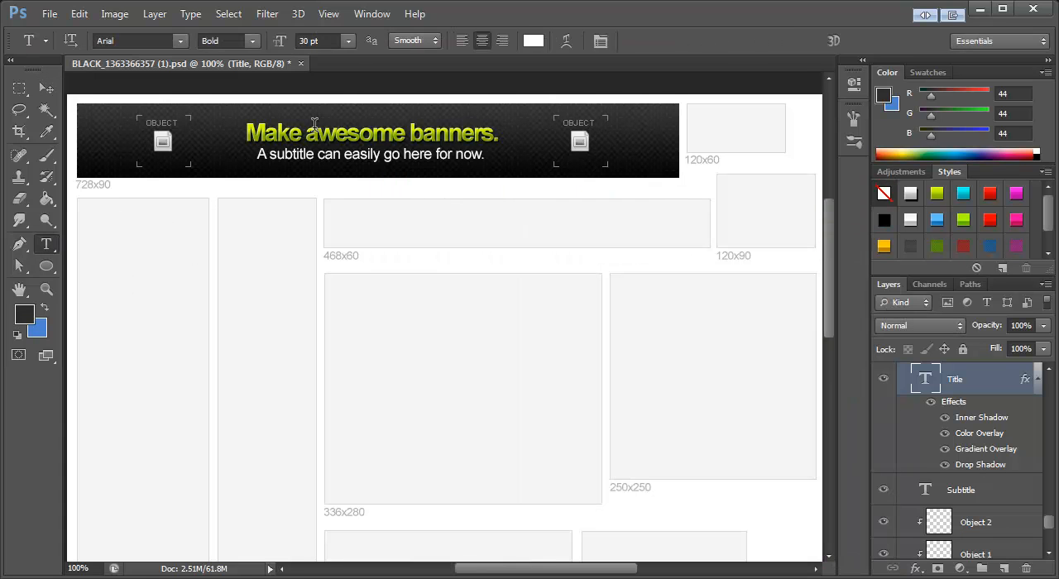
pyautogui.click(353, 157)
pyautogui.moveTo(477, 159); pyautogui.dragTo(247, 153)
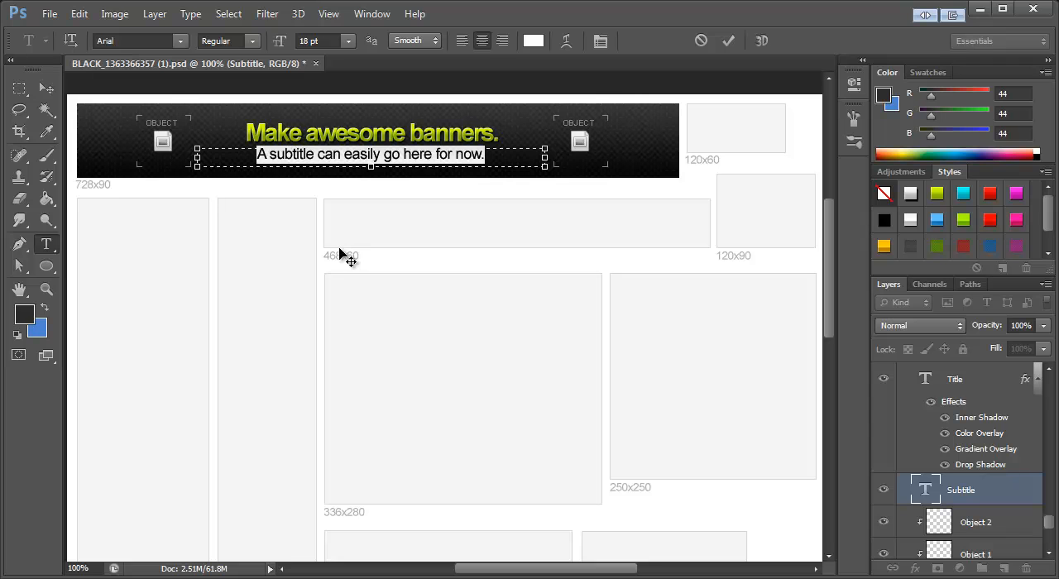
pyautogui.press('BackSpace')
pyautogui.write('30 banne')
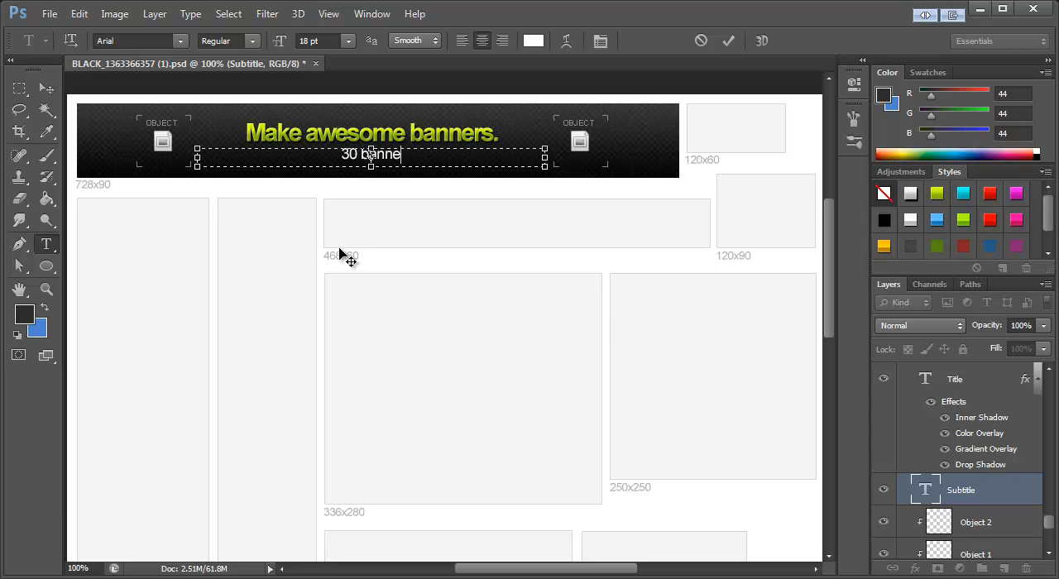
pyautogui.write('rs in ')
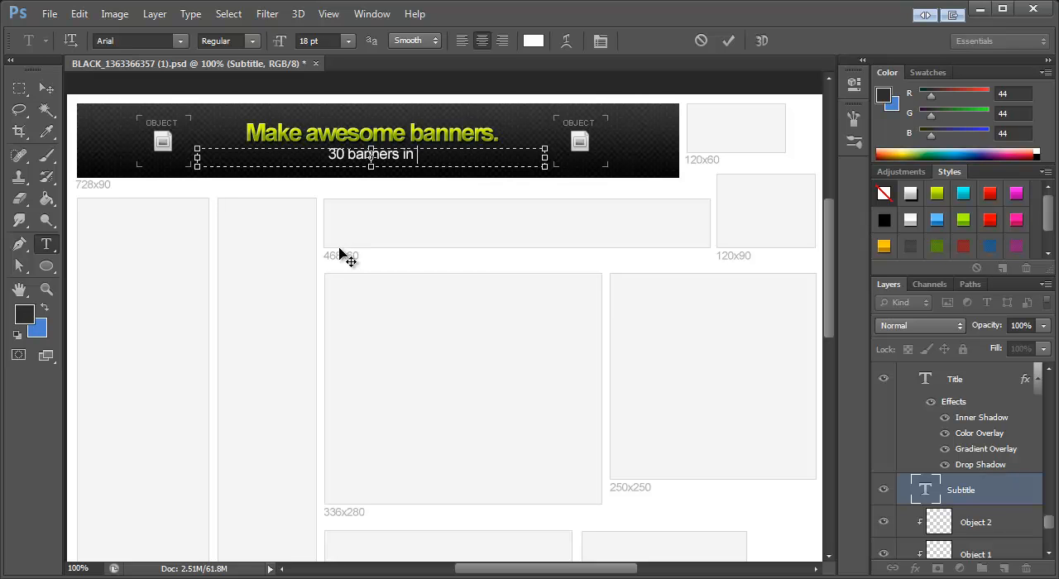
pyautogui.write('15 minutes.')
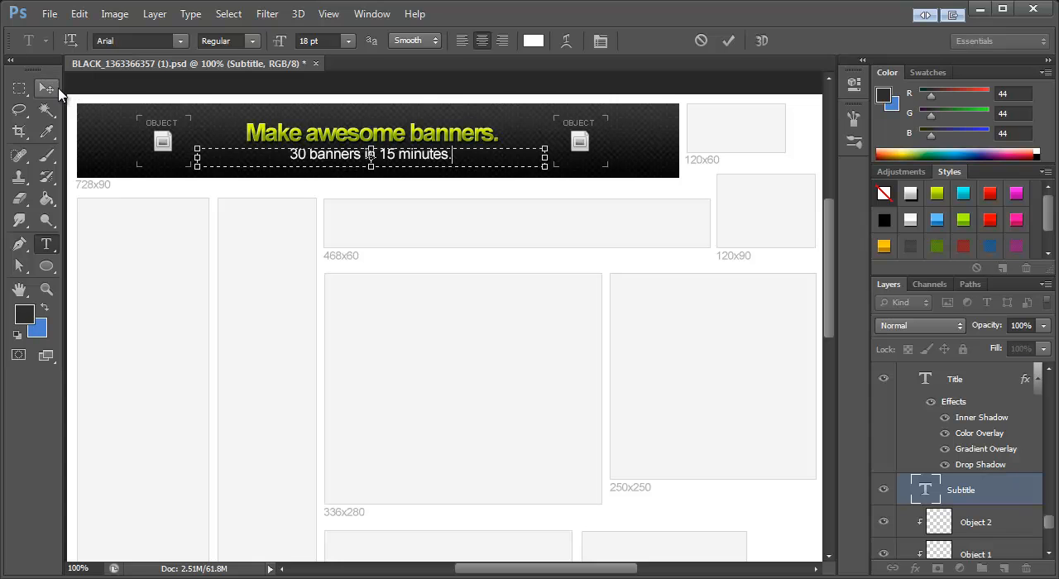
pyautogui.click(46, 89)
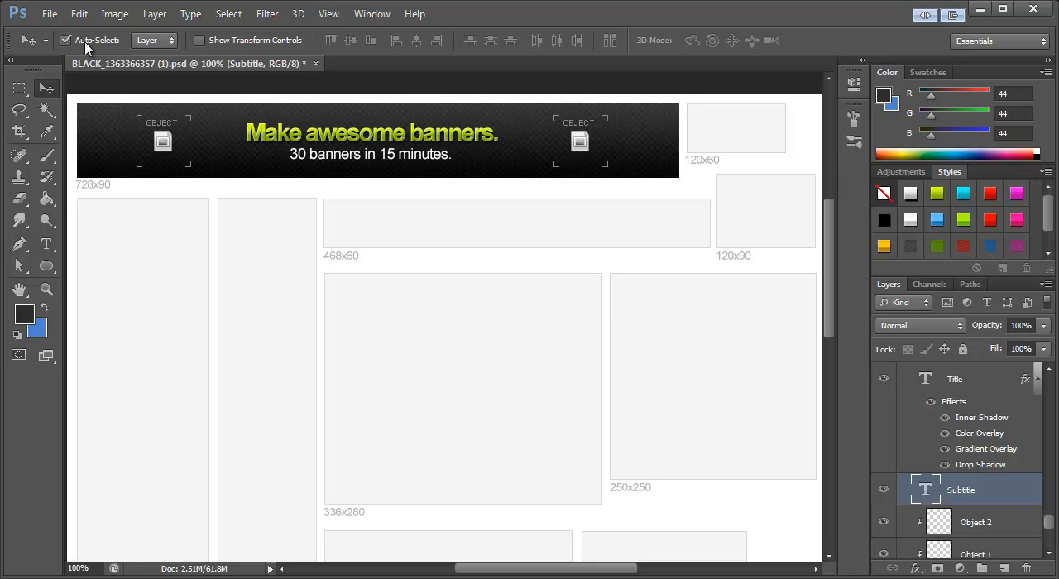
# Step: Copy the whole logo image from the recent file logo-on-blackbg.png and close that file
pyautogui.click(50, 14)
pyautogui.moveTo(104, 129)
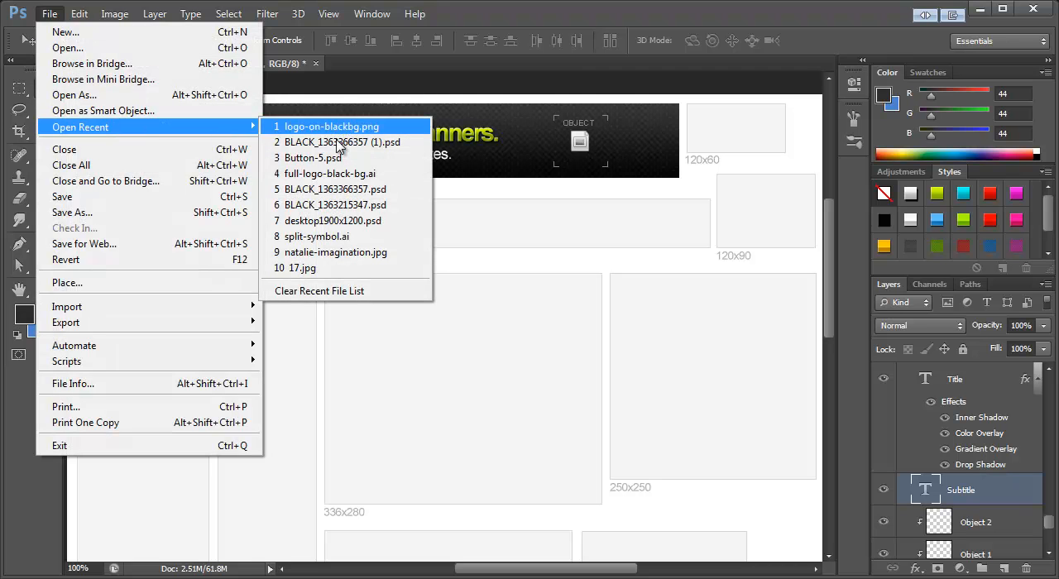
pyautogui.click(372, 130)
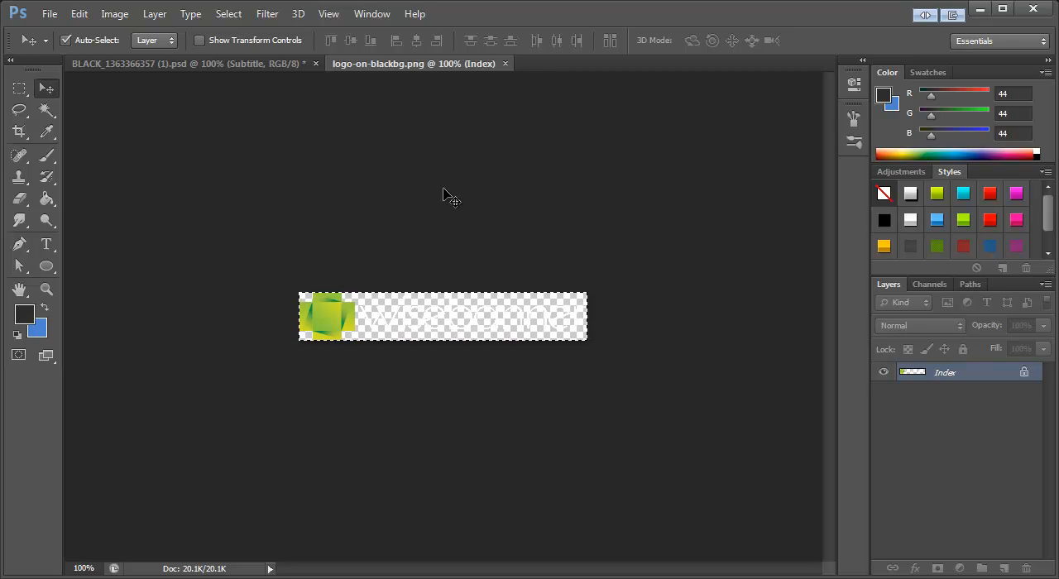
pyautogui.click(505, 64)
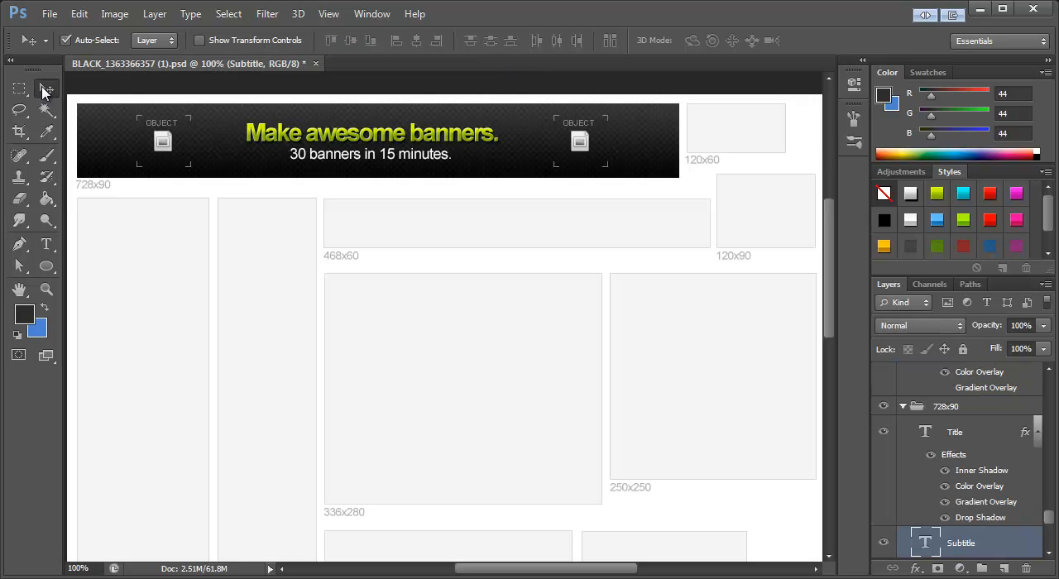
# Step: Clear the left object placeholder from the banner's Object 1 layer and deselect
pyautogui.click(167, 143)
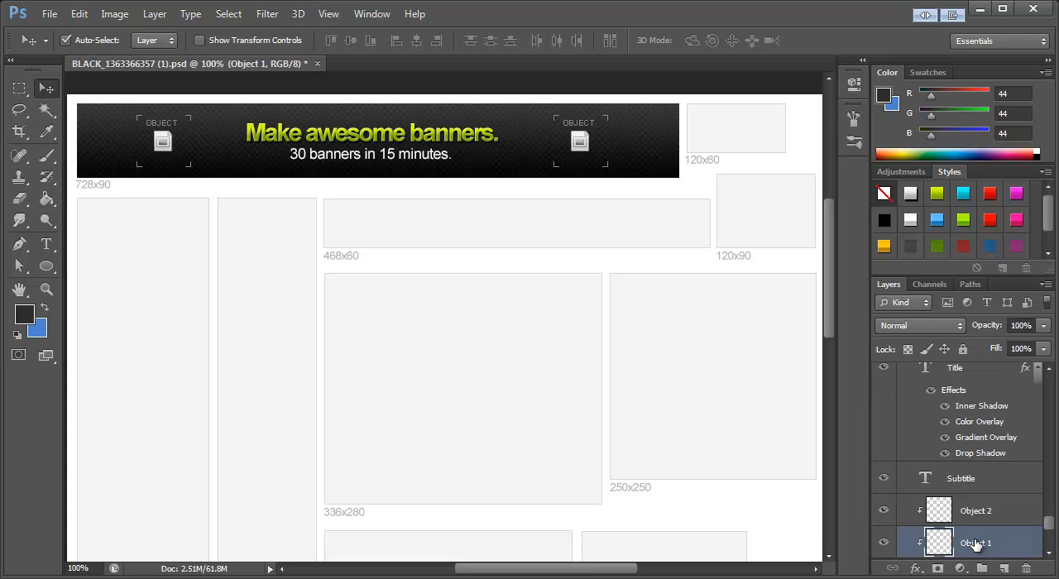
pyautogui.scroll(-3, 991, 544)
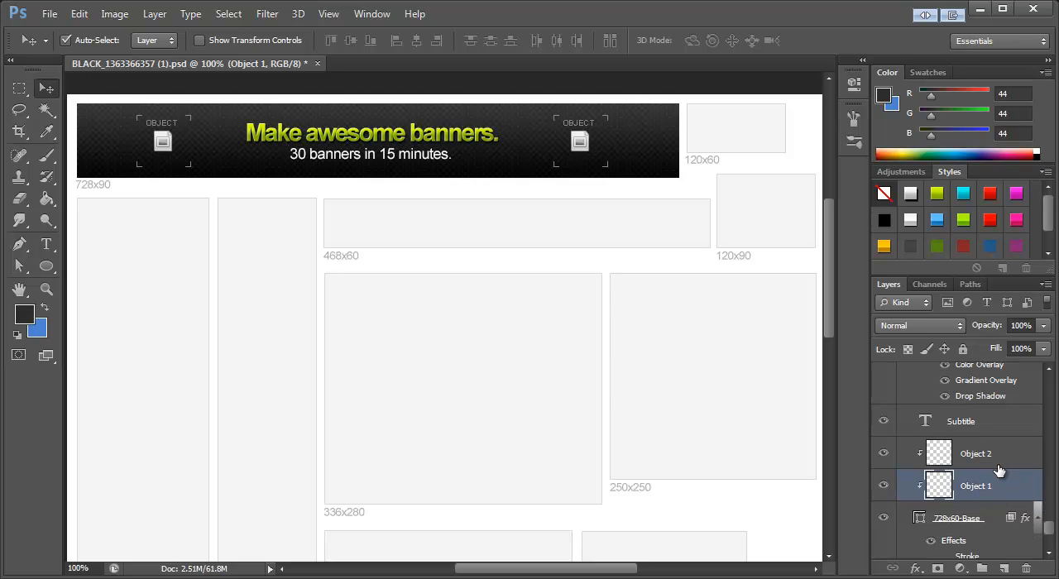
pyautogui.keyDown('alt'); pyautogui.click(919, 500); pyautogui.keyUp('alt')
pyautogui.hotkey('ctrl', 'a')
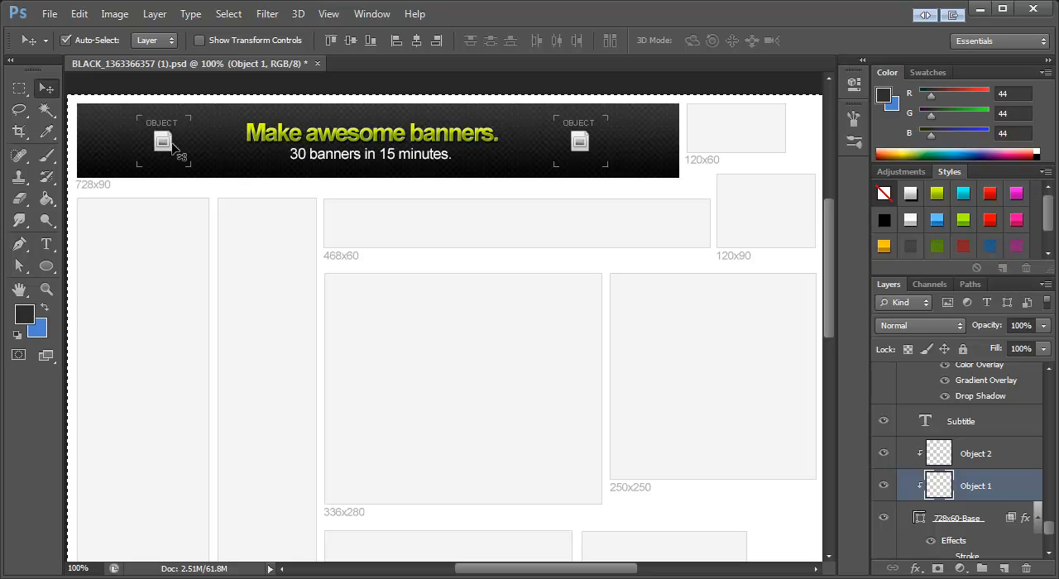
pyautogui.press('Delete')
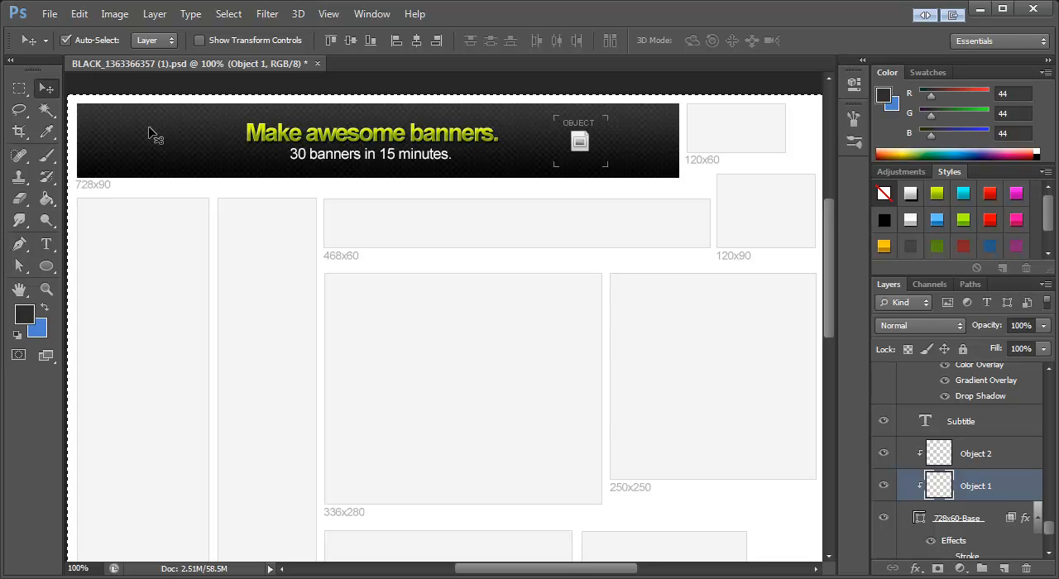
pyautogui.hotkey('ctrl', 'd')
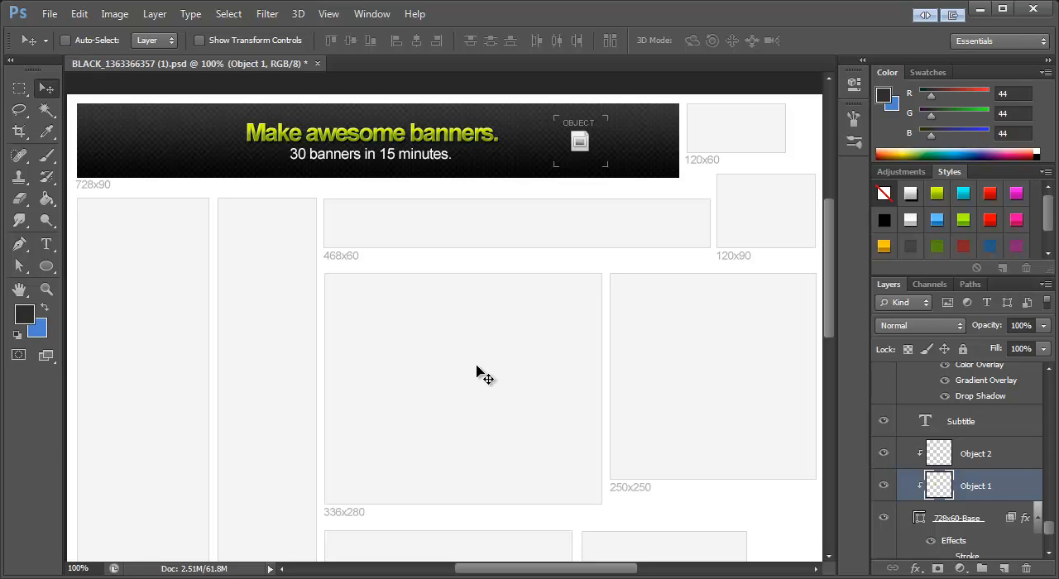
# Step: Scale the pasted wisebanner logo to about 45% and place it at the banner's left end, beside the title
pyautogui.moveTo(473, 416); pyautogui.dragTo(198, 165)
pyautogui.hotkey('ctrl', 't')
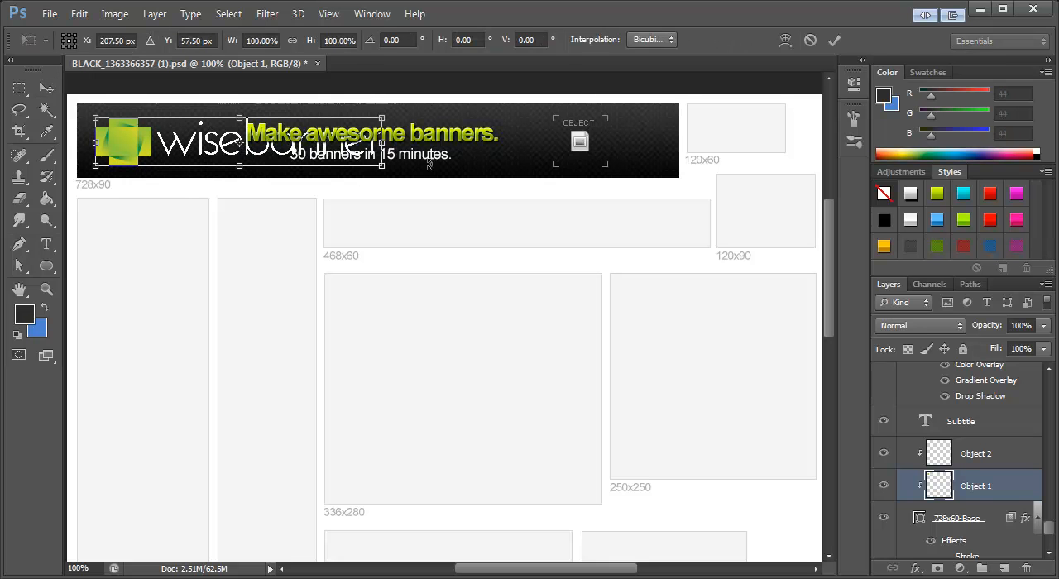
pyautogui.moveTo(384, 163); pyautogui.dragTo(227, 141)
pyautogui.moveTo(117, 132); pyautogui.dragTo(116, 141)
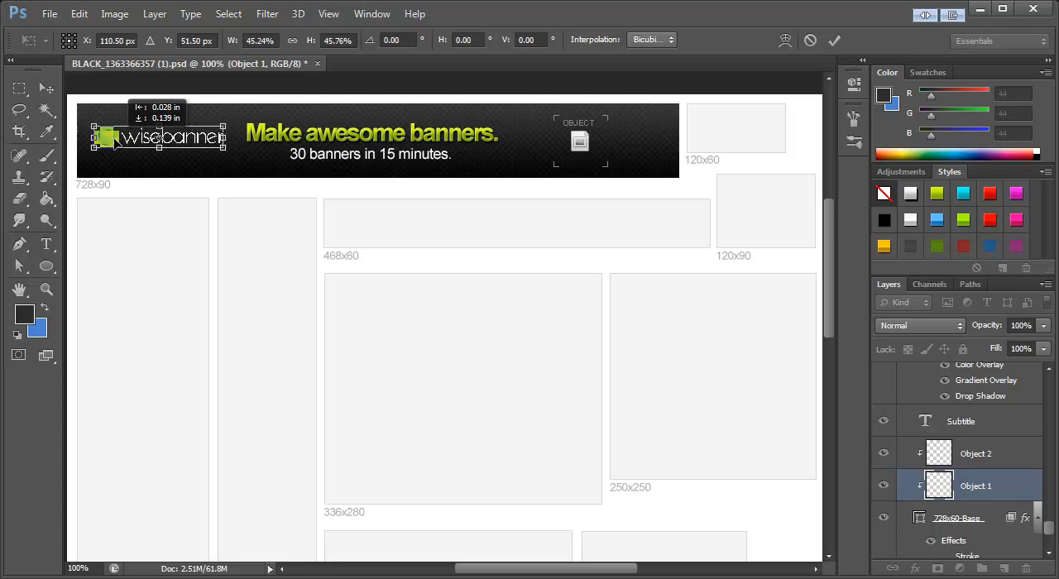
pyautogui.click(50, 95)
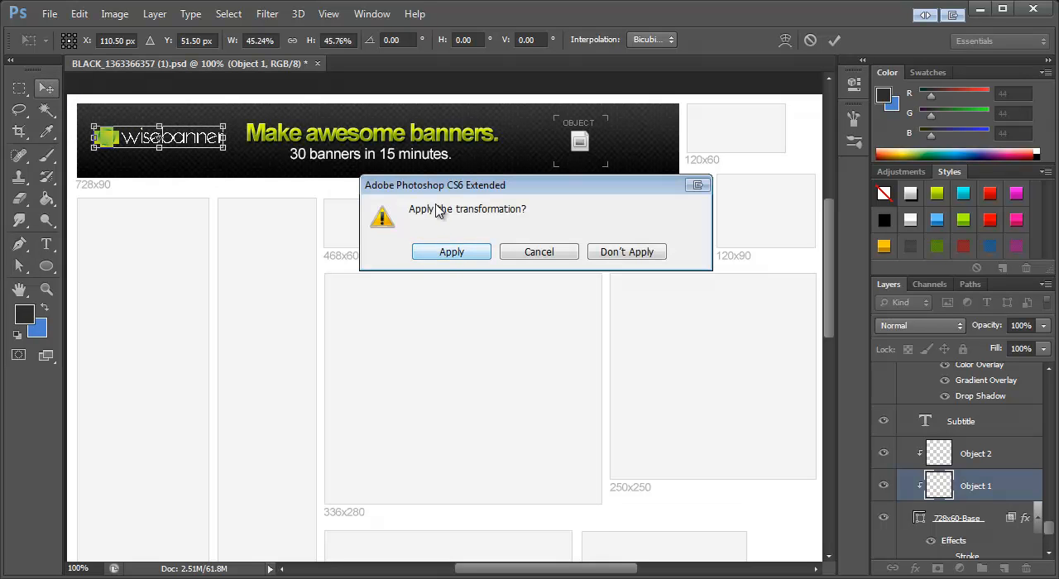
pyautogui.click(442, 258)
pyautogui.moveTo(108, 138); pyautogui.dragTo(105, 140)
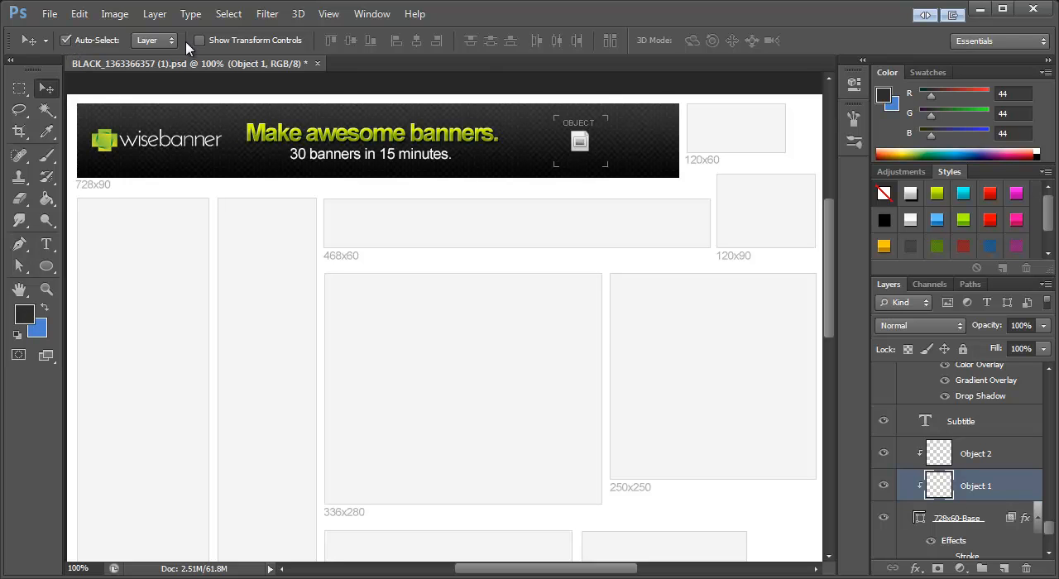
# Step: Select the banner's Object 2 placeholder, and in the browser open the Fundamentals assets page from the WiseBanner catalogue
pyautogui.click(582, 143)
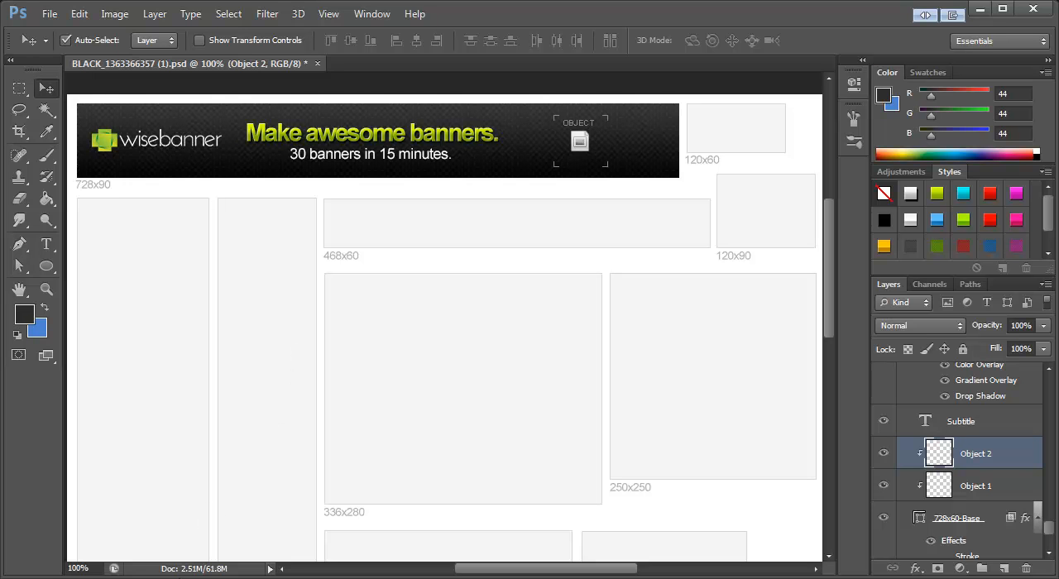
pyautogui.hotkey('alt', 'Tab')
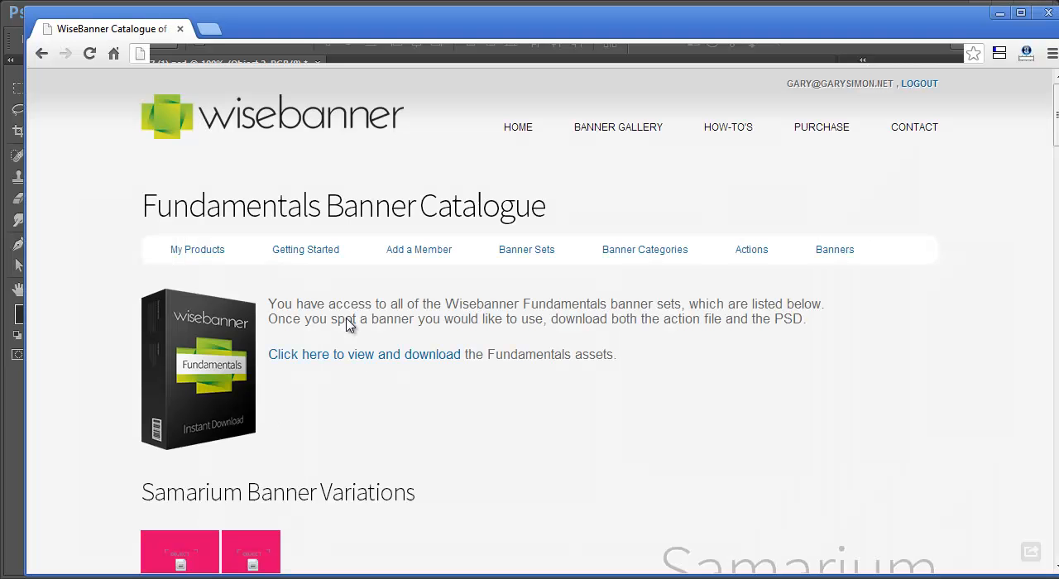
pyautogui.scroll(-1, 372, 209)
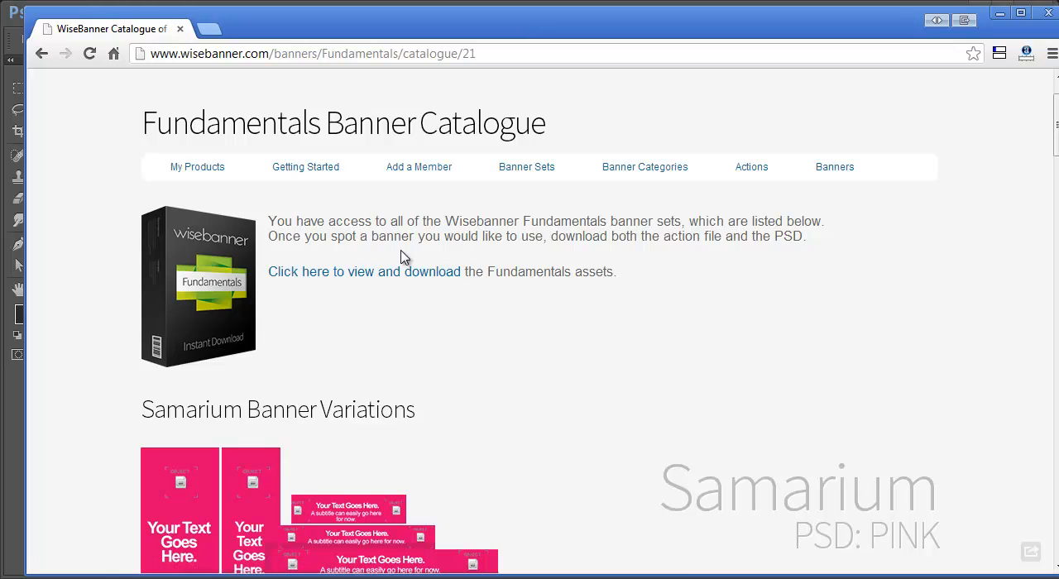
pyautogui.scroll(1, 339, 172)
pyautogui.moveTo(325, 207); pyautogui.dragTo(559, 211)
pyautogui.click(245, 205)
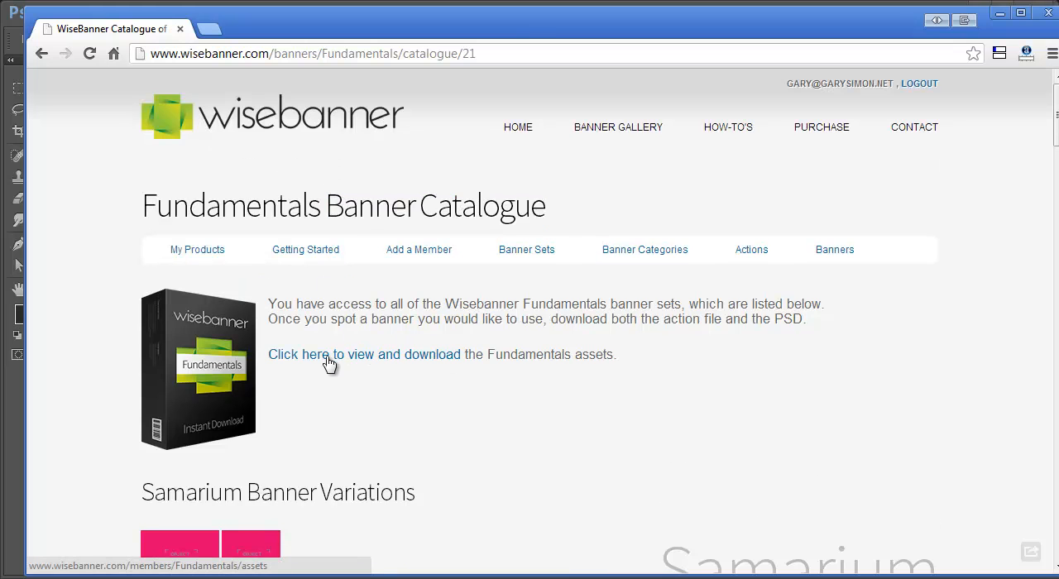
pyautogui.click(376, 356)
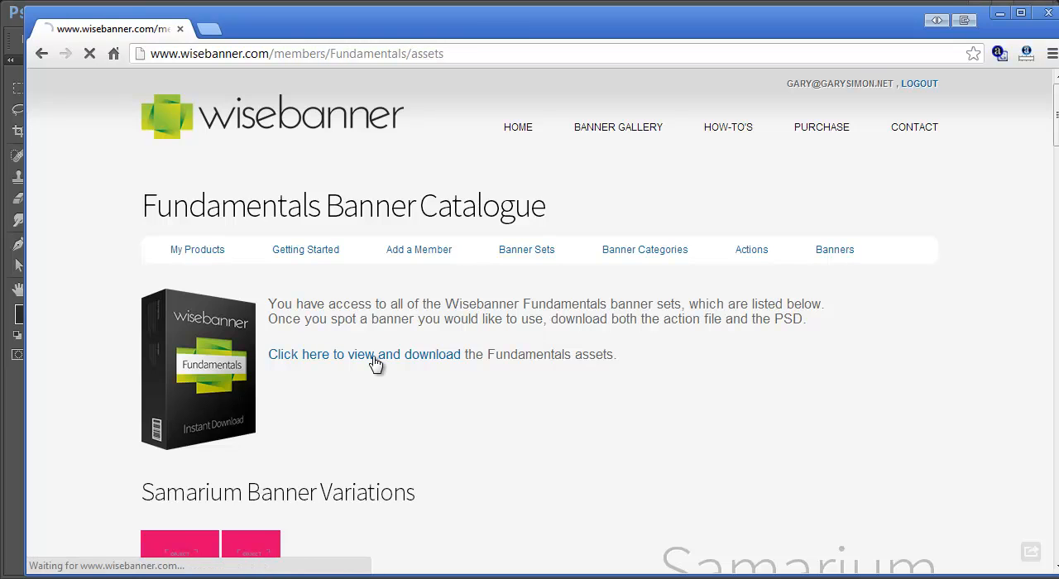
# Step: Examine the available call-to-action button designs on the Fundamentals assets page
pyautogui.scroll(-3, 482, 332)
pyautogui.scroll(1, 631, 307)
pyautogui.scroll(-1, 613, 248)
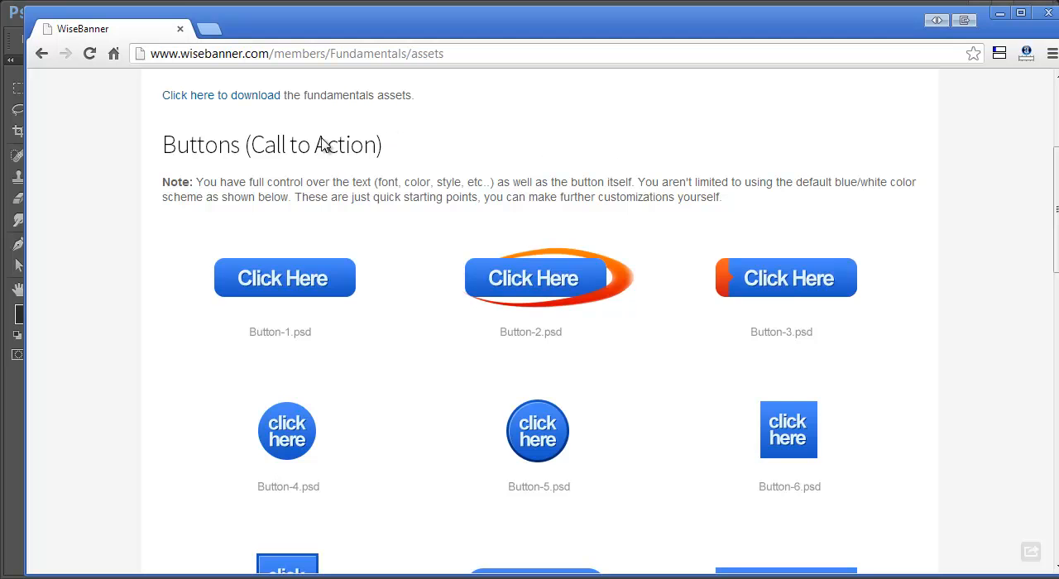
pyautogui.moveTo(1056, 169); pyautogui.dragTo(1056, 199)
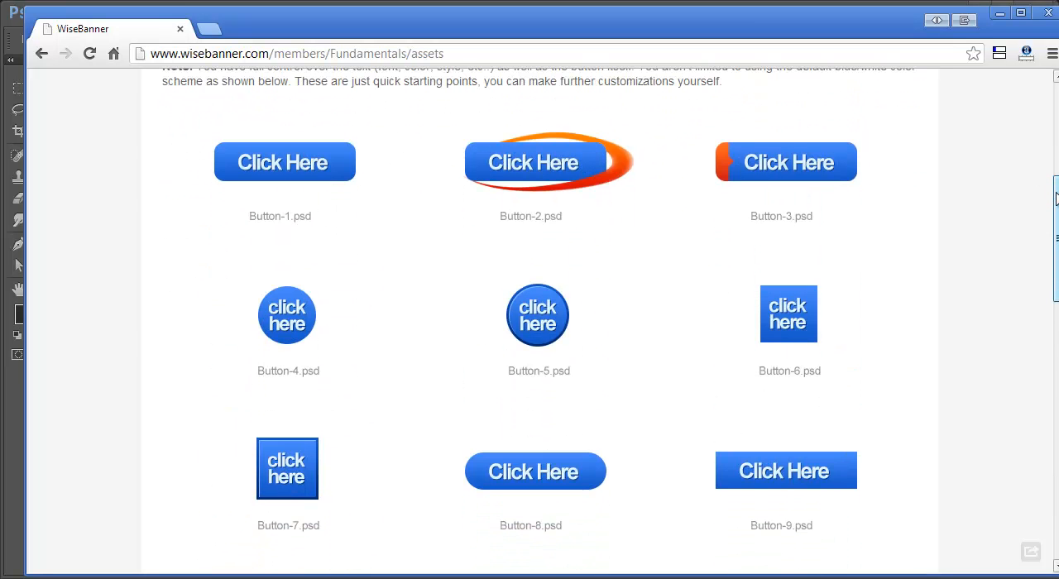
pyautogui.scroll(1, 479, 193)
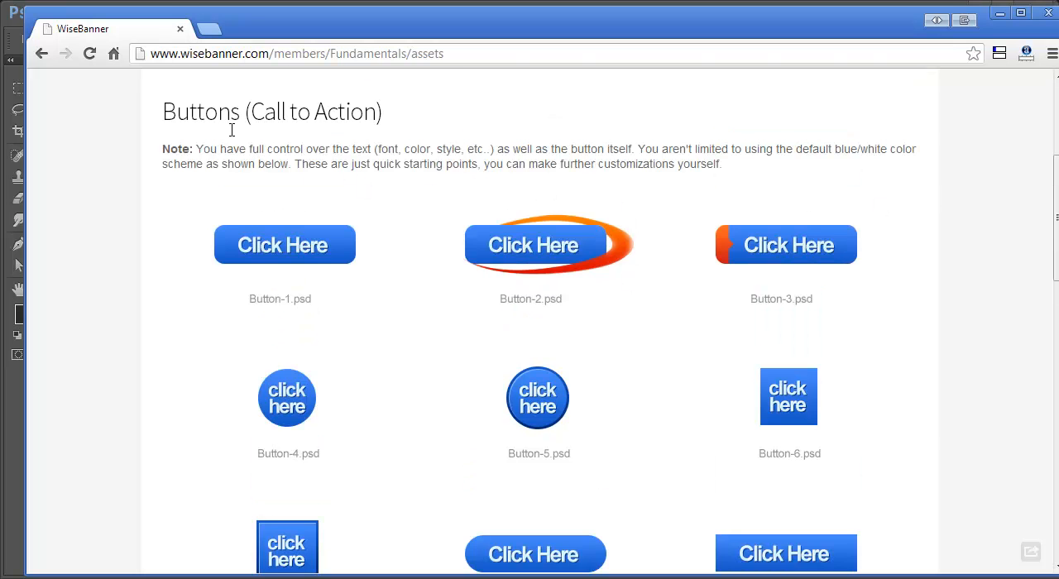
pyautogui.scroll(-1, 518, 215)
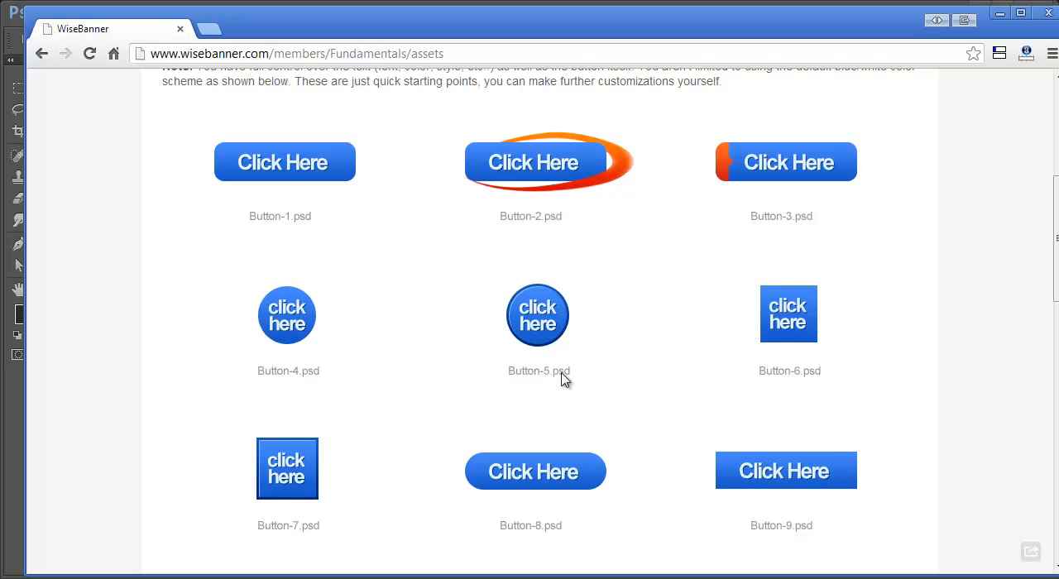
pyautogui.scroll(4, 601, 372)
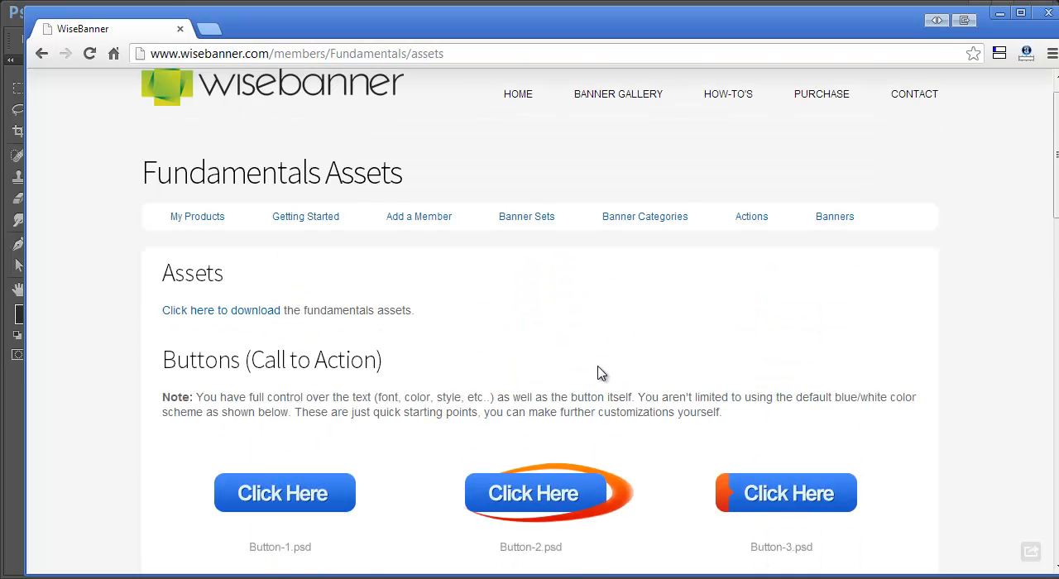
# Step: Download the fundamentals assets archive and open it, dismissing the WinRAR licence reminder
pyautogui.click(254, 315)
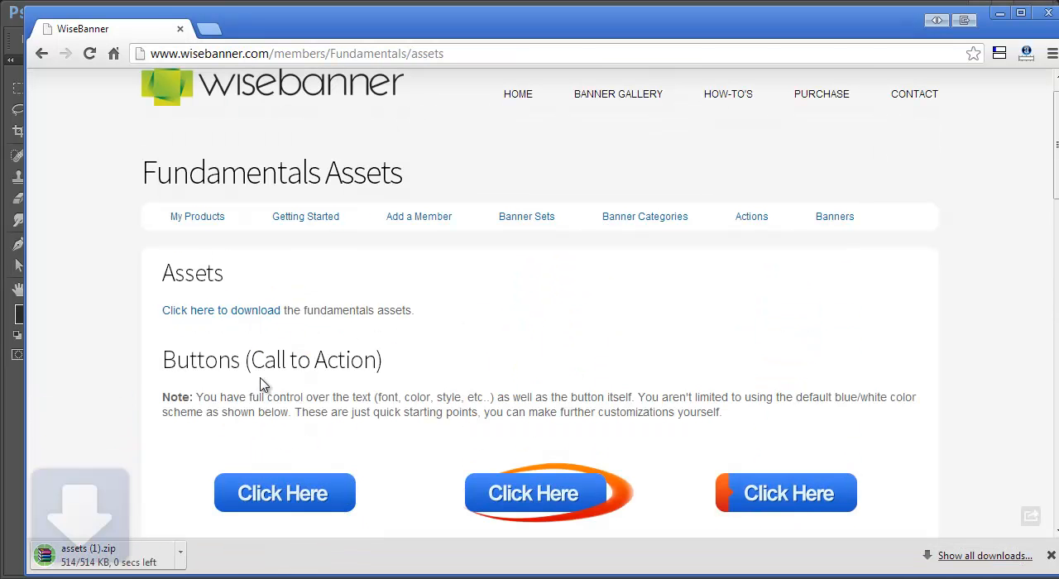
pyautogui.click(124, 557)
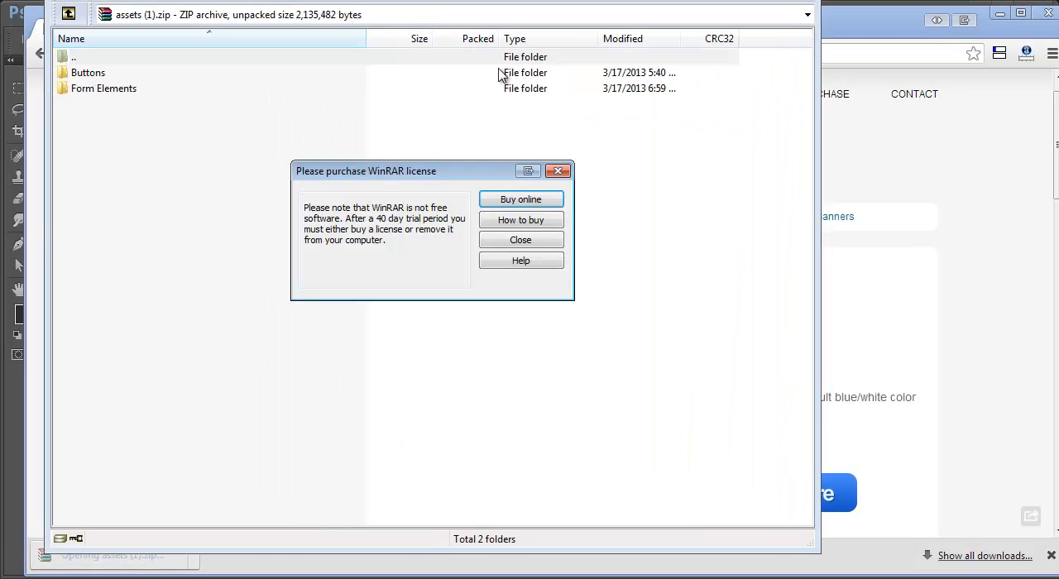
pyautogui.click(558, 172)
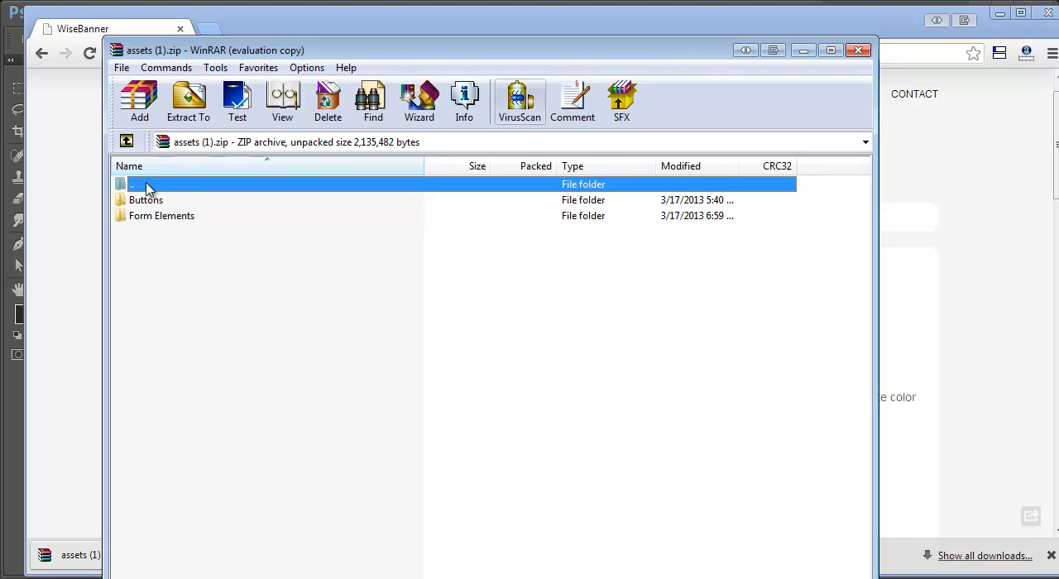
# Step: Open Button-5.psd in Photoshop from the Buttons folder of the assets archive
pyautogui.click(146, 204)
pyautogui.doubleClick(146, 203)
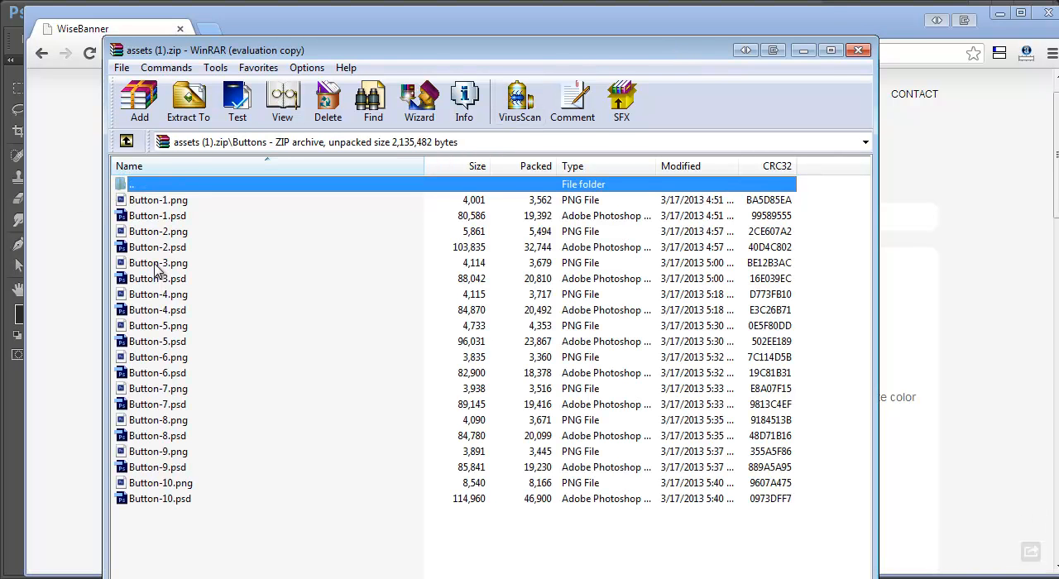
pyautogui.click(163, 343)
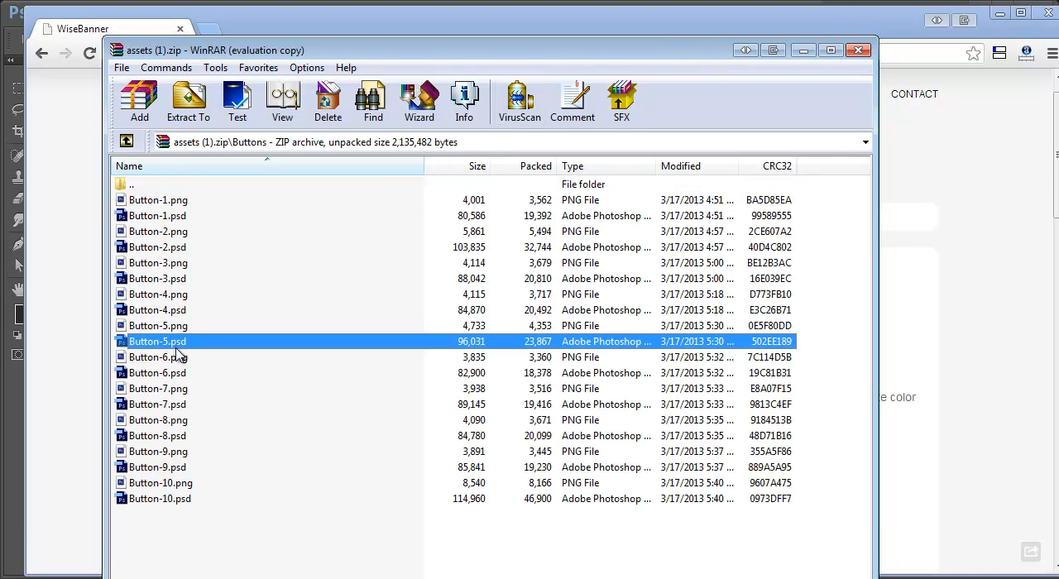
pyautogui.doubleClick(174, 346)
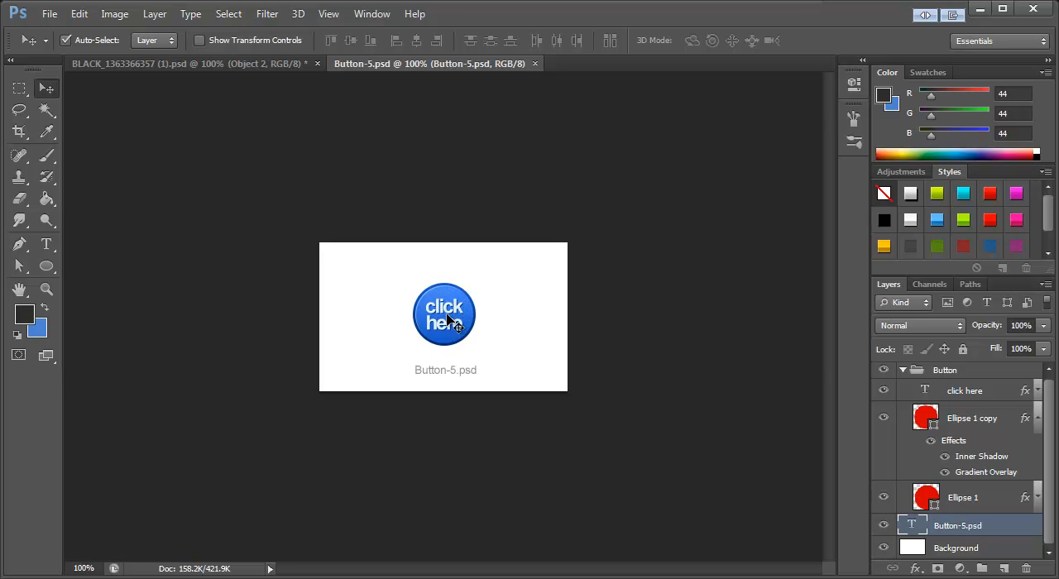
# Step: Check what the Button group contains by collapsing it and toggling its visibility off and on
pyautogui.click(952, 374)
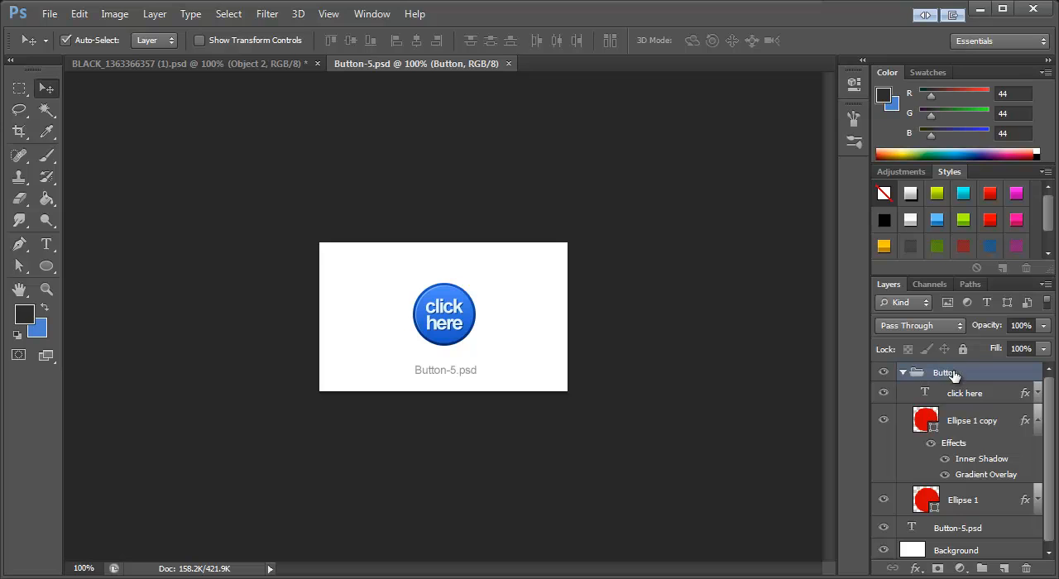
pyautogui.click(903, 372)
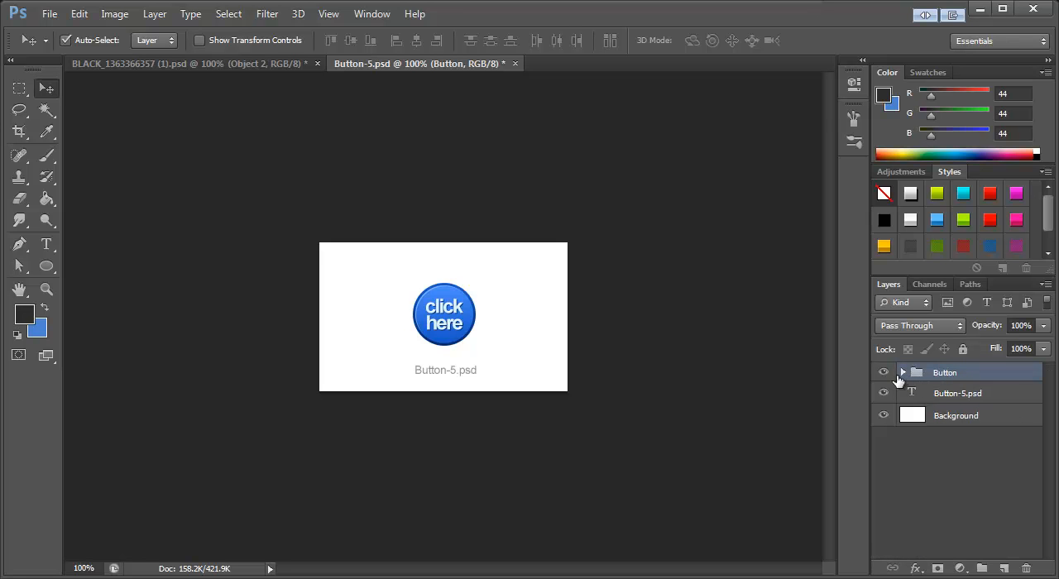
pyautogui.click(884, 373)
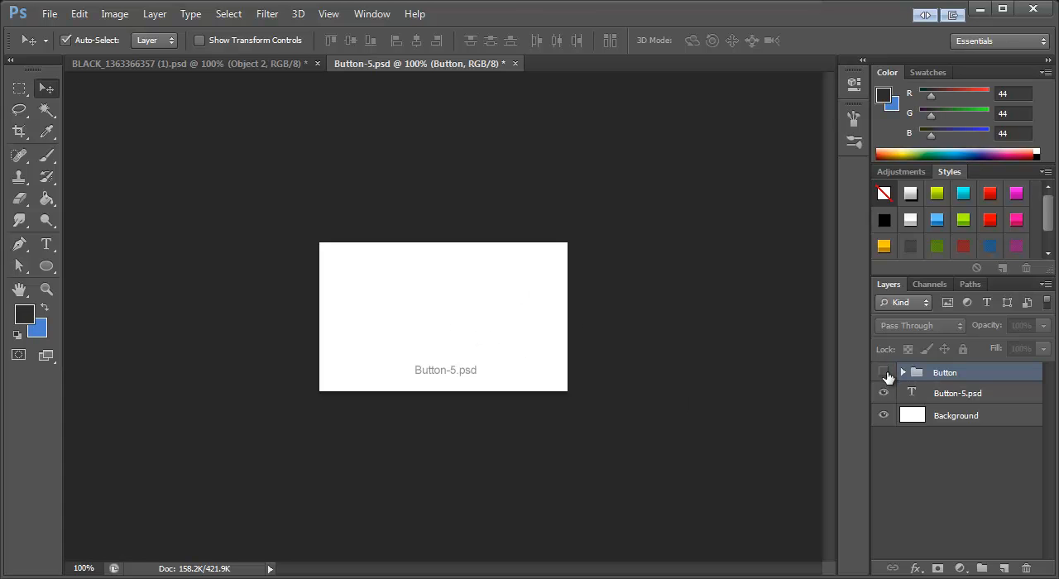
pyautogui.click(885, 373)
pyautogui.click(903, 372)
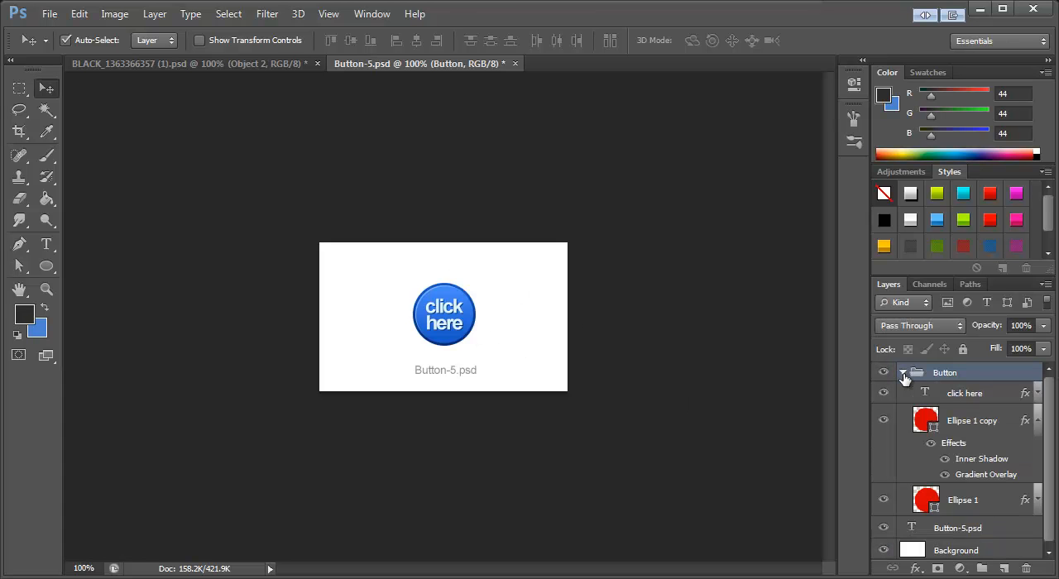
# Step: Replace the round button's "click here" text with "try me", split over two lines
pyautogui.click(968, 401)
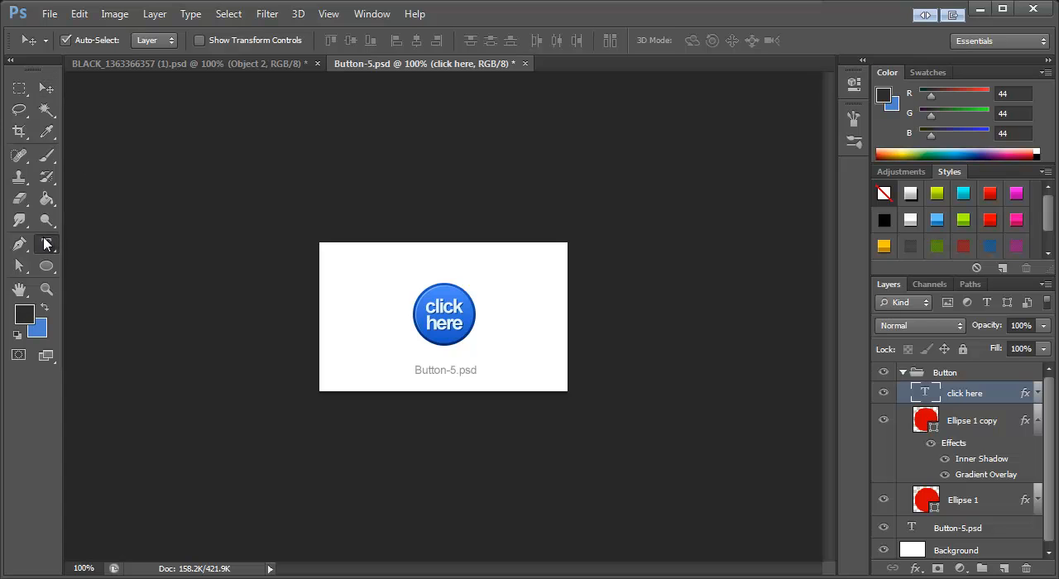
pyautogui.click(46, 244)
pyautogui.click(433, 307)
pyautogui.hotkey('ctrl', 'a')
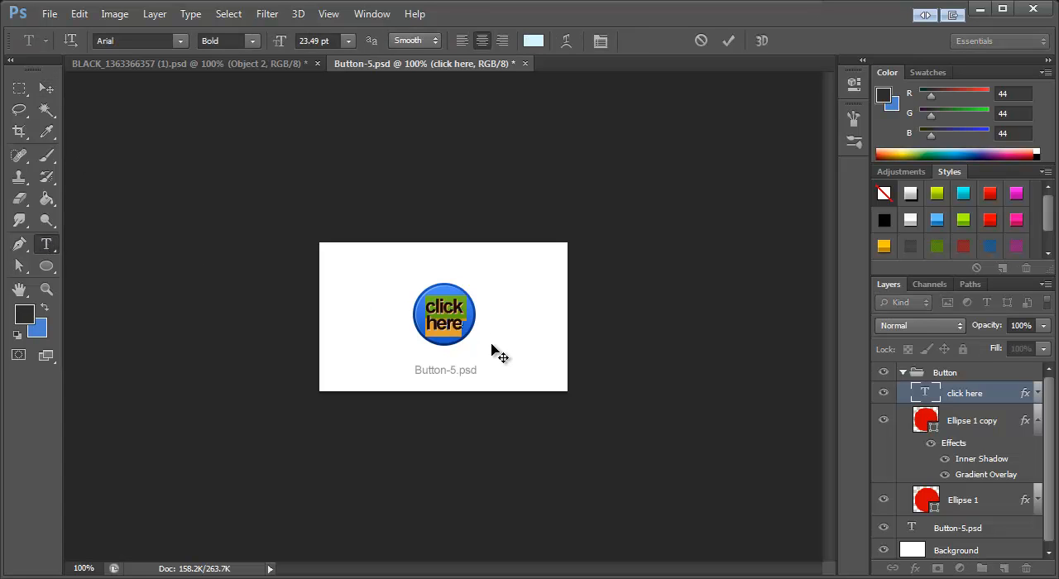
pyautogui.press('BackSpace')
pyautogui.write('try m')
pyautogui.press('BackSpace')
pyautogui.press('BackSpace')
pyautogui.press('Return')
pyautogui.write('me')
pyautogui.click(46, 89)
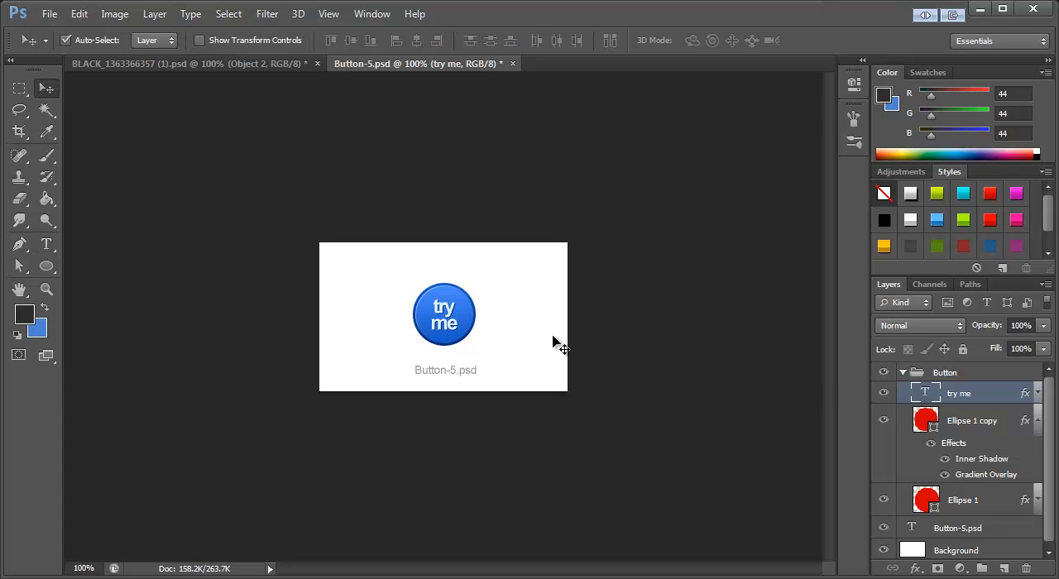
# Step: Examine the button text's type settings and the layer effects applied to it
pyautogui.click(46, 244)
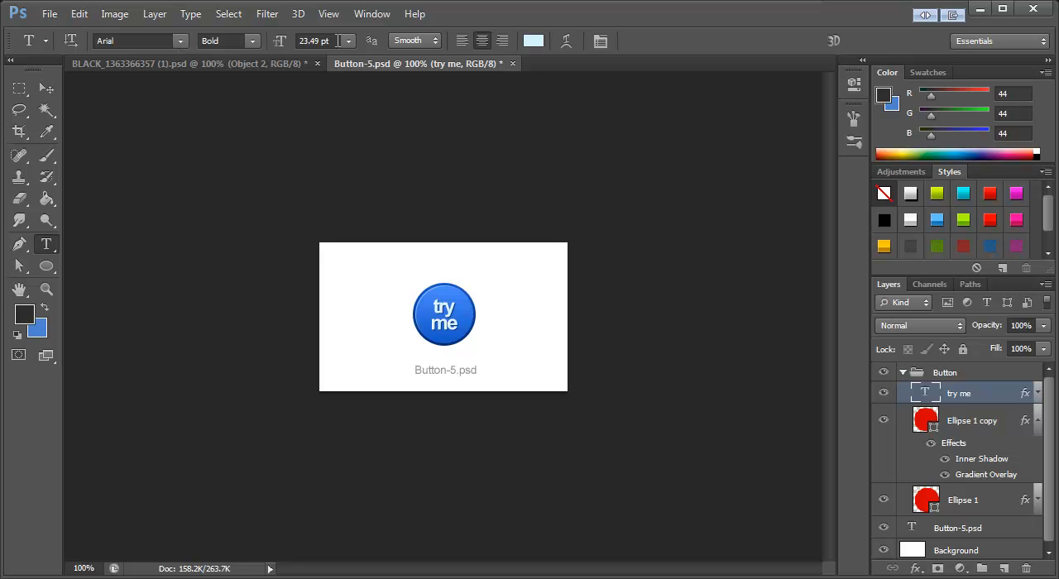
pyautogui.click(1038, 394)
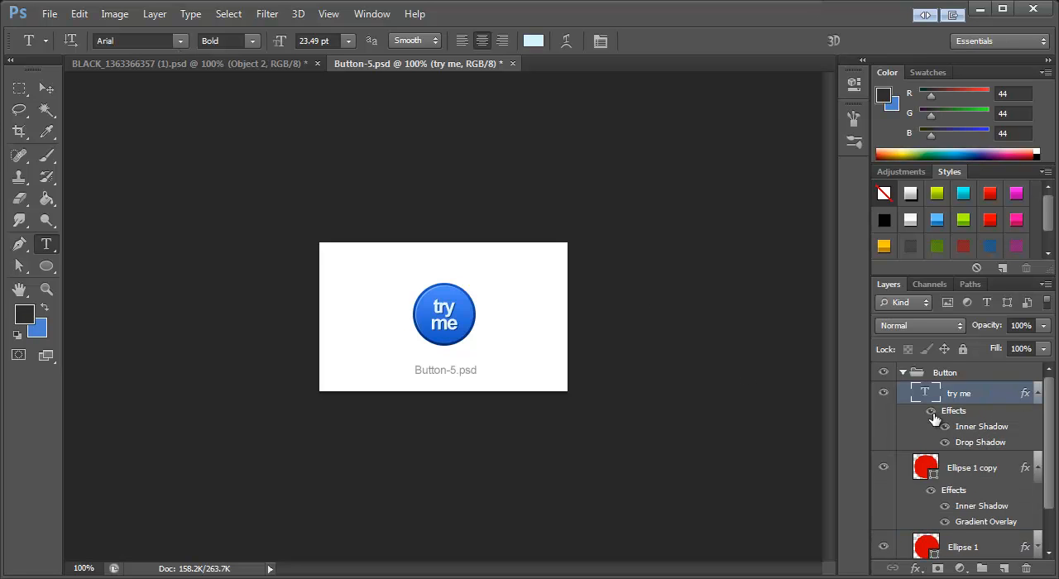
pyautogui.click(45, 89)
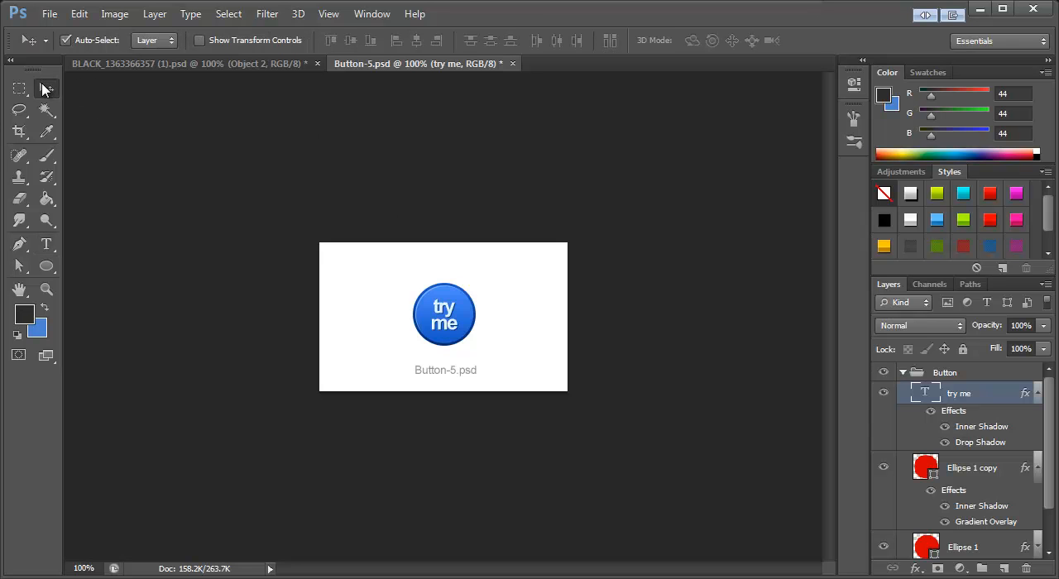
# Step: Collapse the Button group and merge it into a single layer
pyautogui.click(918, 376)
pyautogui.click(903, 373)
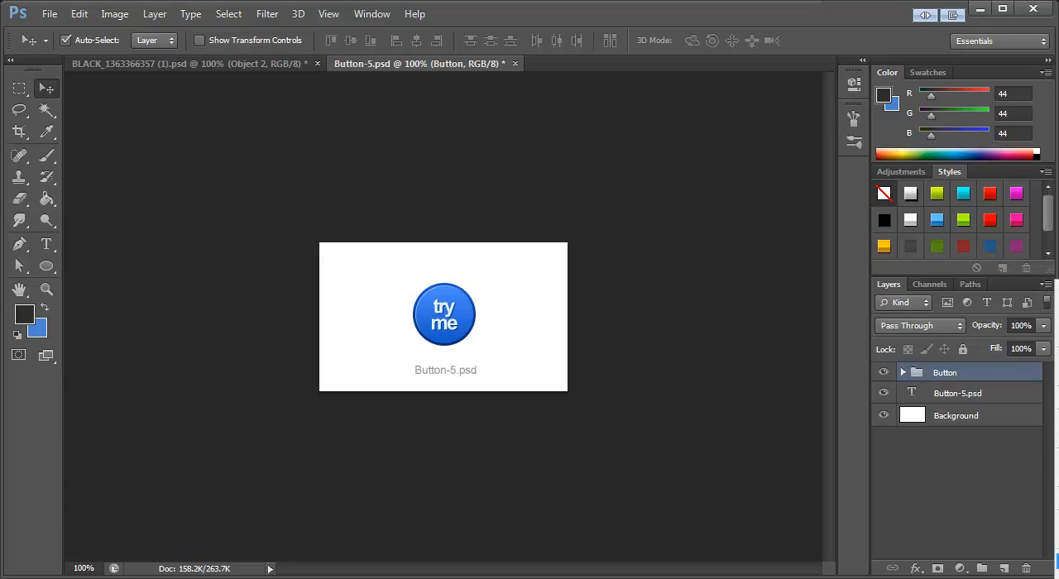
pyautogui.click(1057, 562)
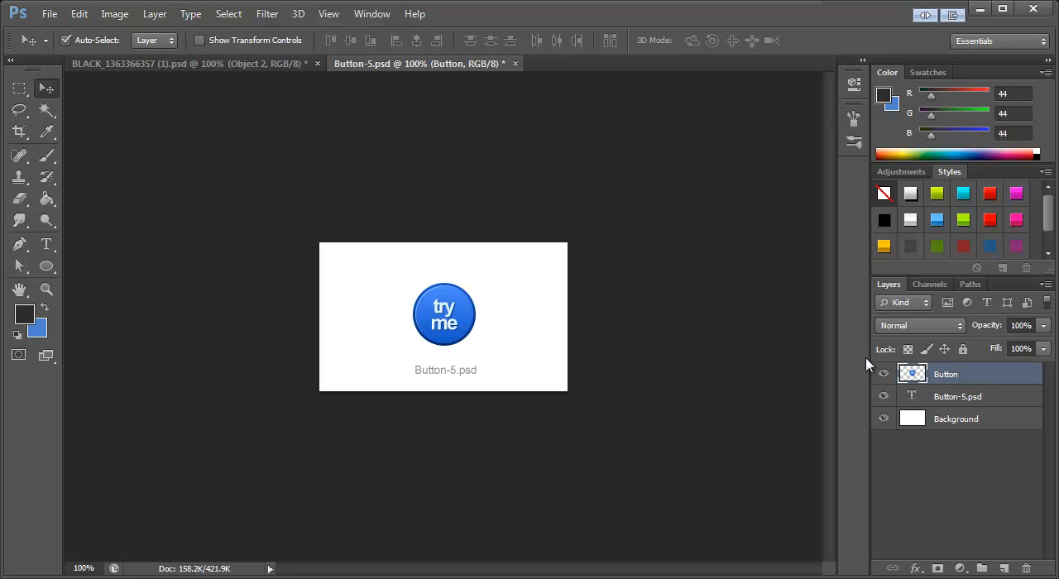
# Step: Copy the merged button layer's full canvas and close Button-5.psd without saving it
pyautogui.hotkey('ctrl', 'a')
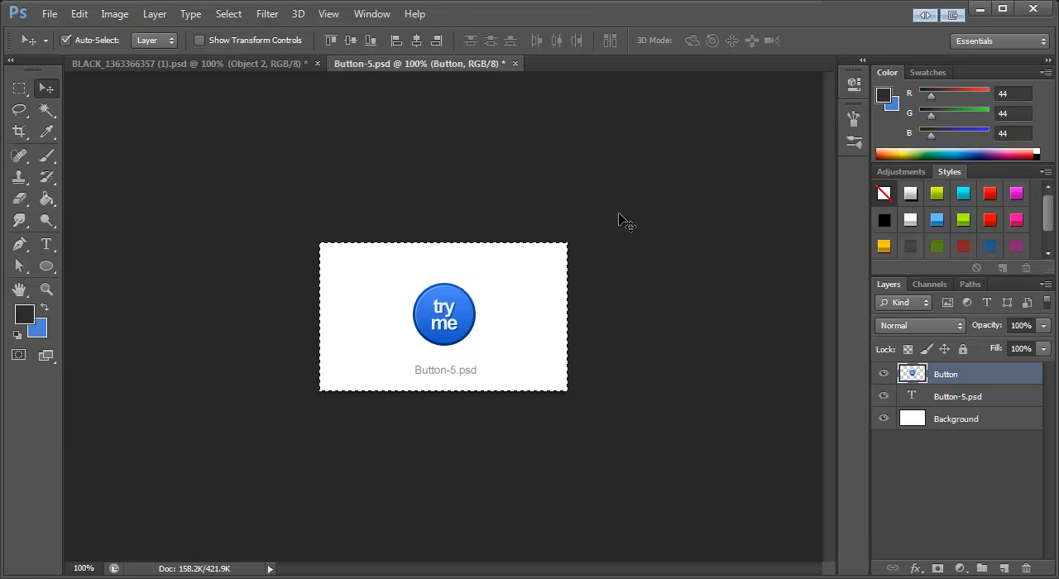
pyautogui.click(515, 64)
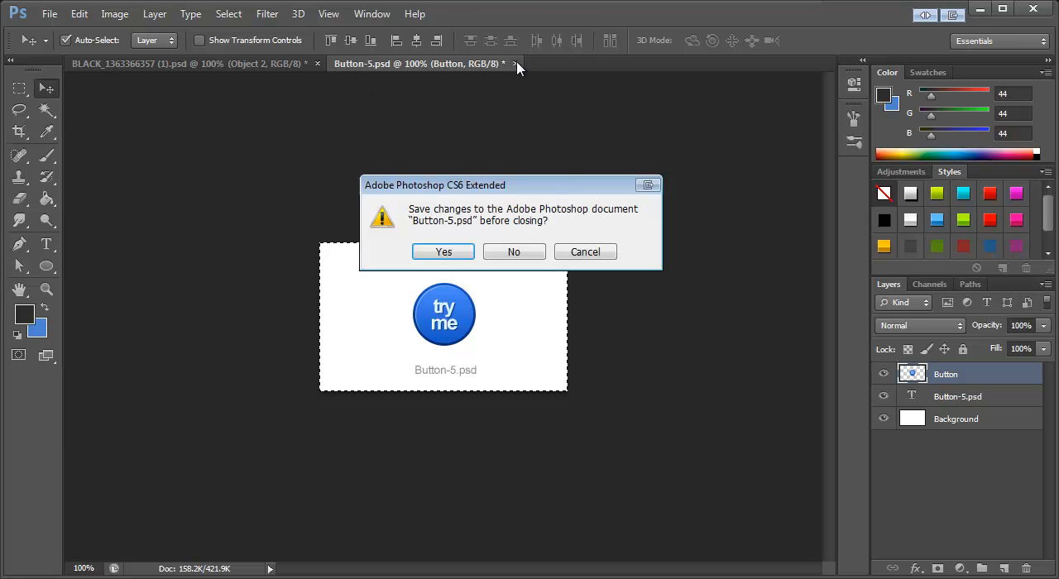
pyautogui.click(518, 253)
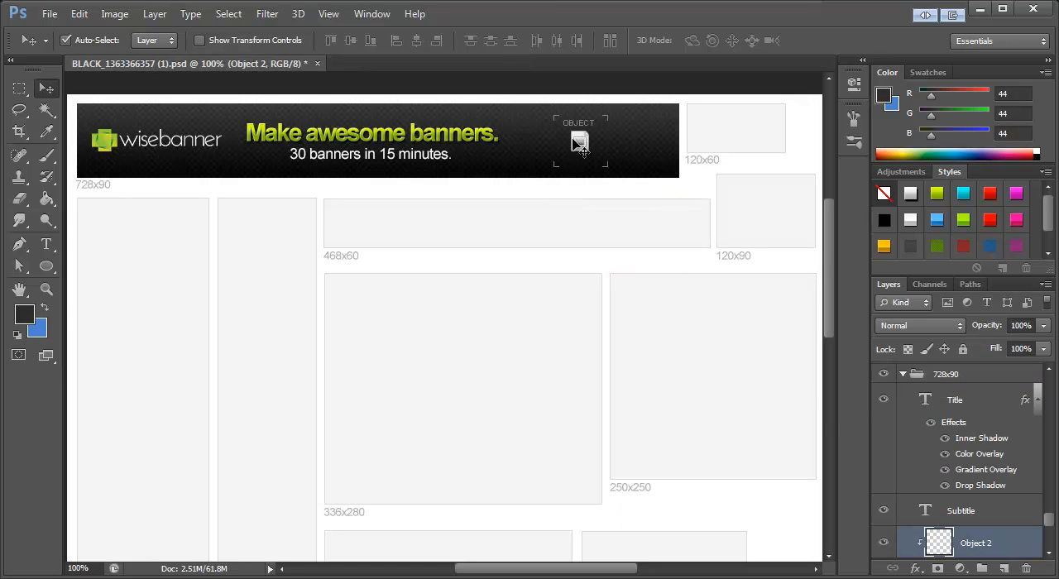
# Step: Clear the placeholder artwork from the Object 2 layer and place the copied "try me" button near the right end of the 728x90 banner
pyautogui.hotkey('ctrl', 'a')
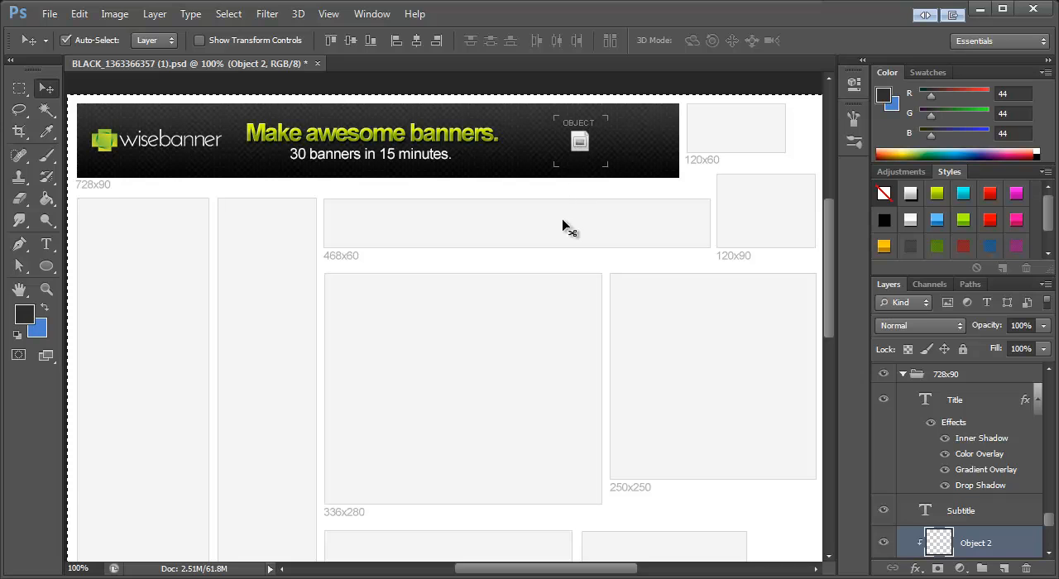
pyautogui.press('Delete')
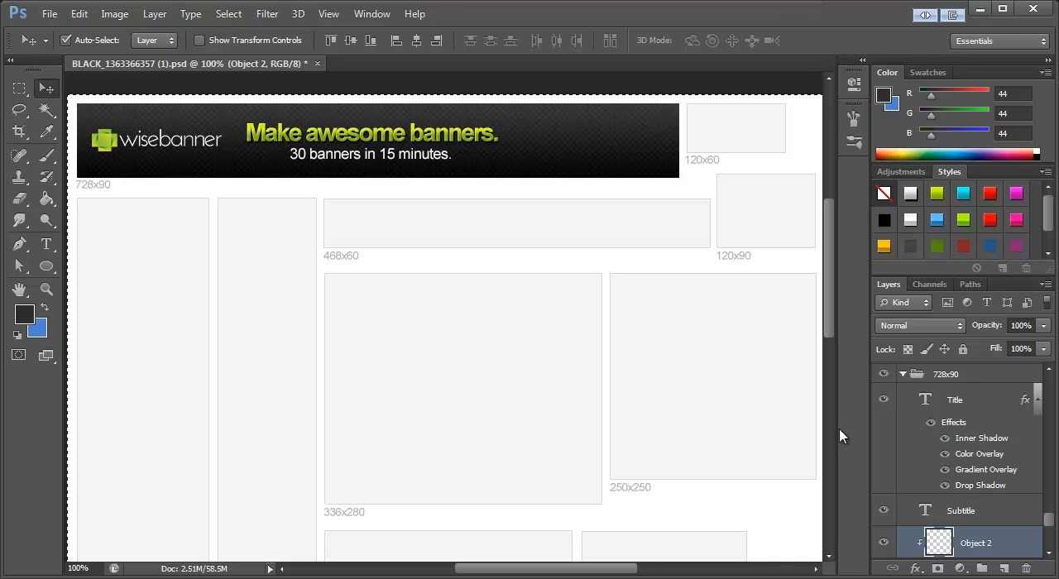
pyautogui.hotkey('ctrl', 'd')
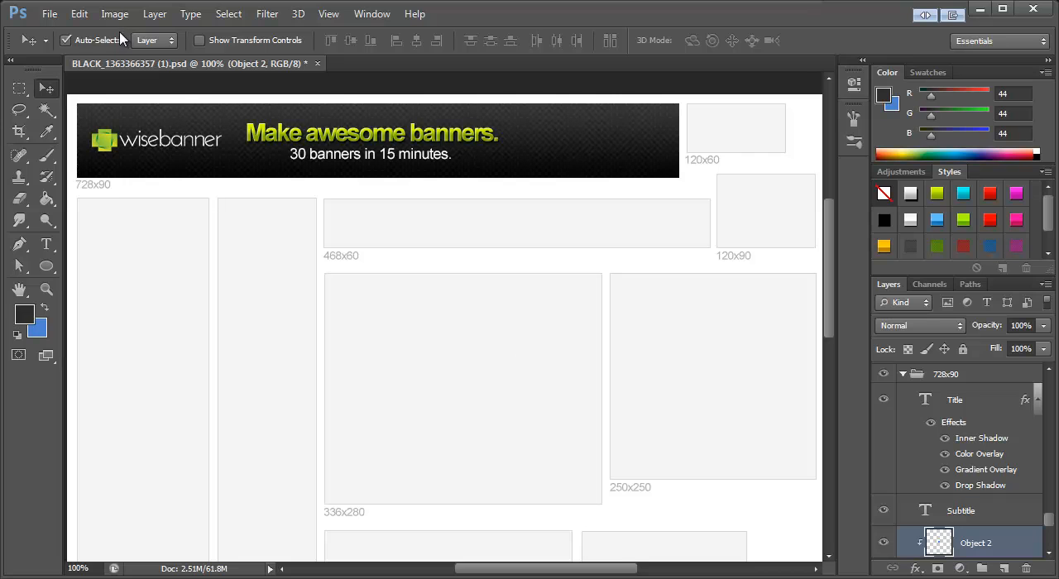
pyautogui.moveTo(466, 423); pyautogui.dragTo(621, 113)
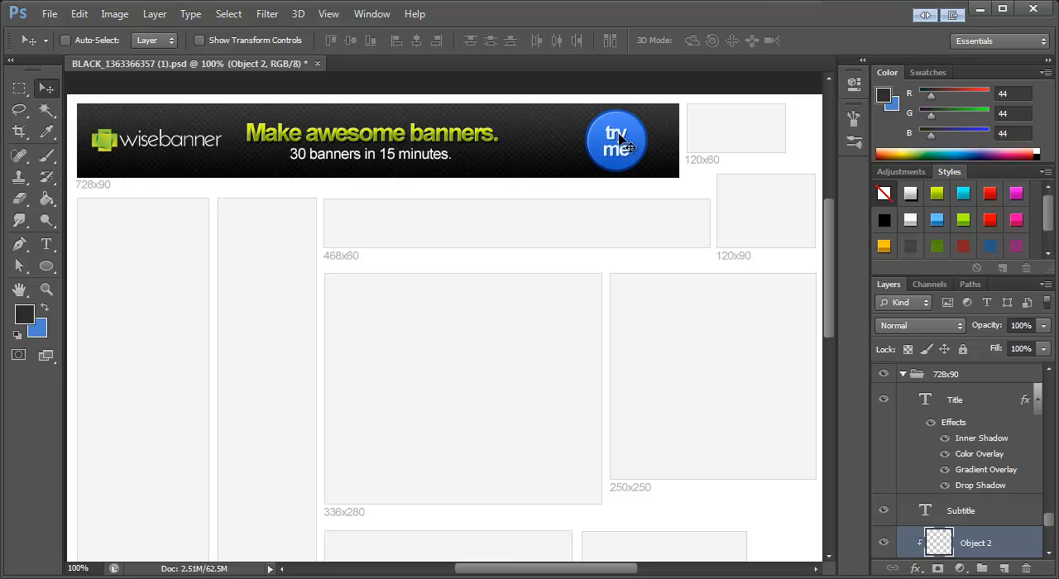
pyautogui.click(361, 17)
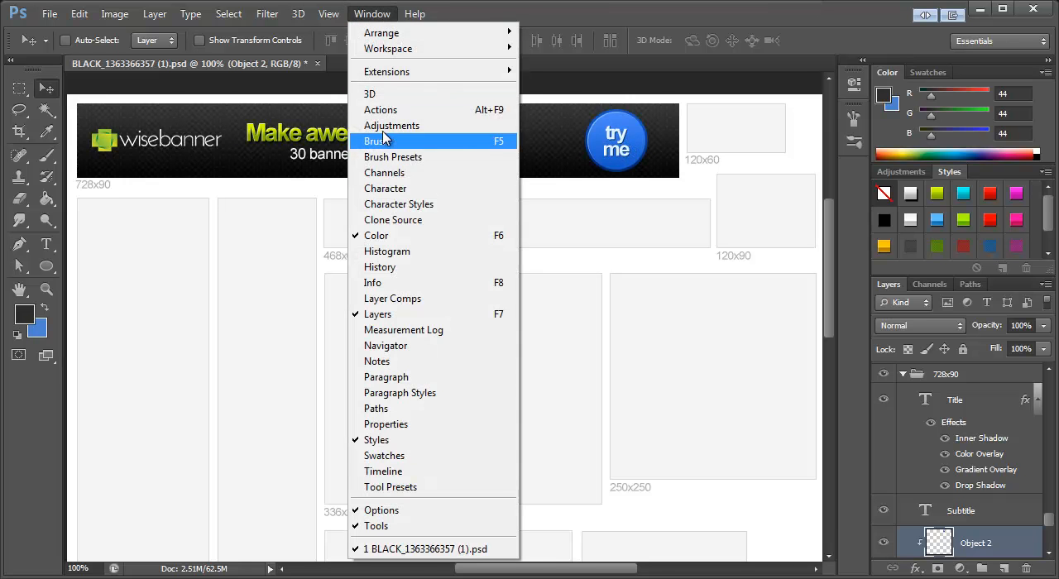
pyautogui.click(380, 110)
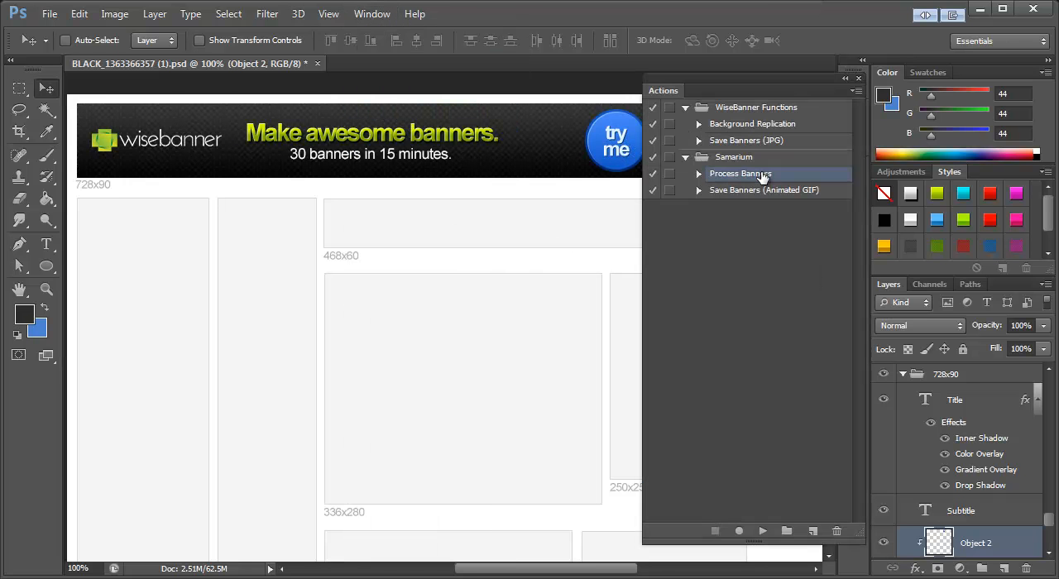
pyautogui.moveTo(731, 86); pyautogui.dragTo(883, 76)
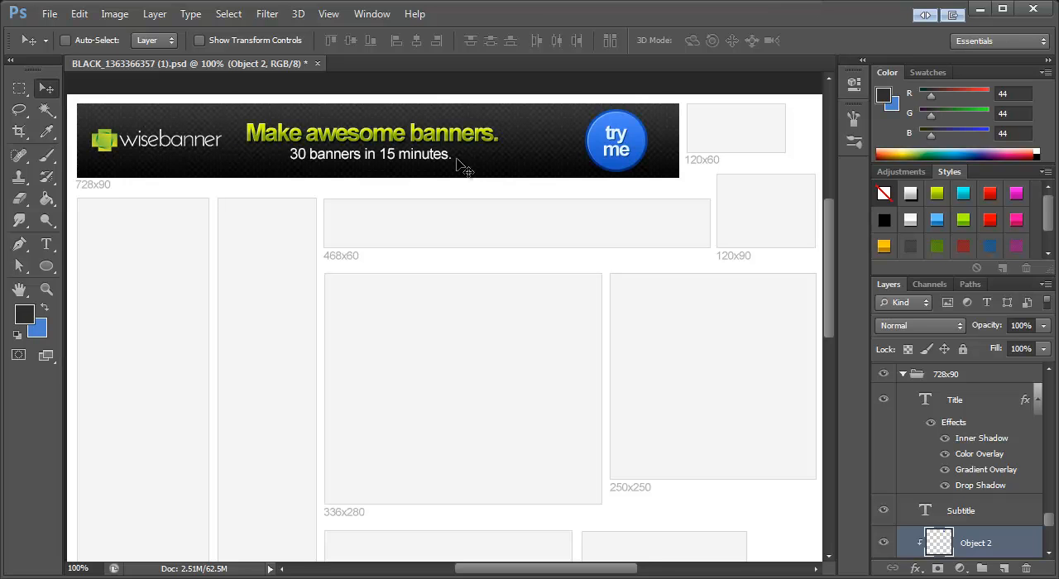
# Step: Run the Background Replication action from the WiseBanner Functions set to apply the banner background to every size
pyautogui.click(369, 23)
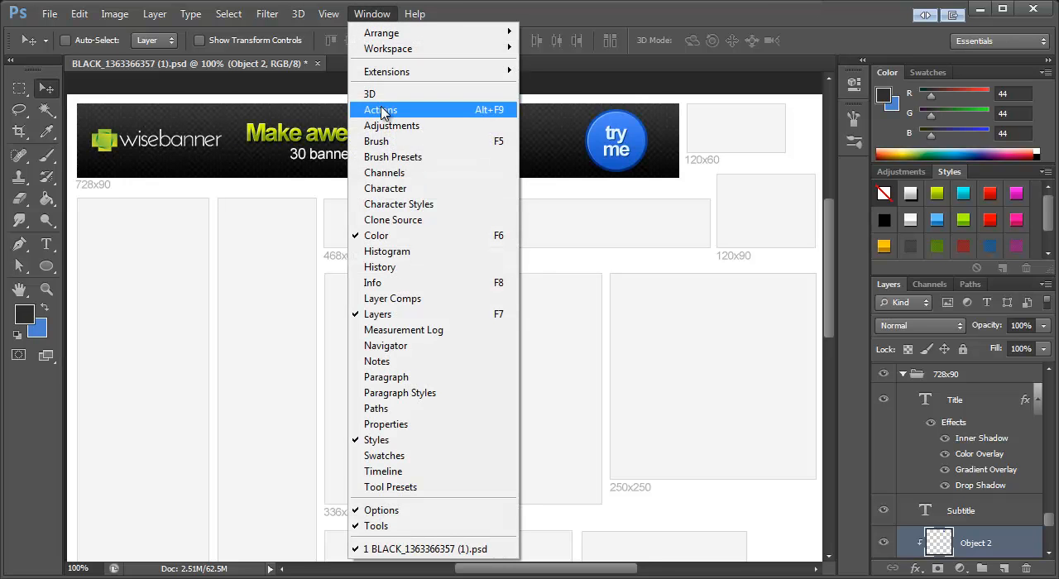
pyautogui.click(385, 112)
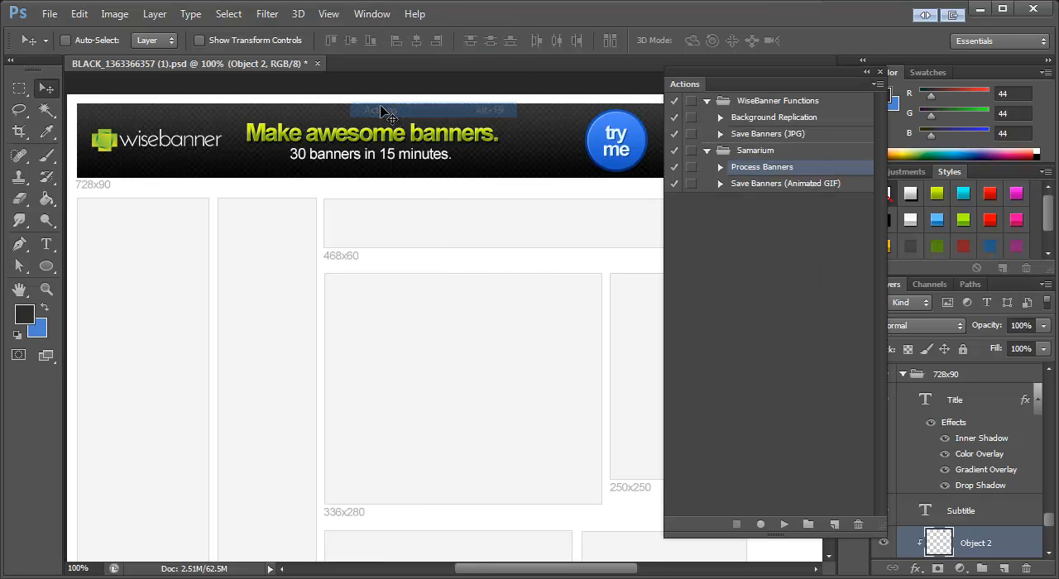
pyautogui.click(770, 123)
pyautogui.moveTo(759, 74); pyautogui.dragTo(668, 226)
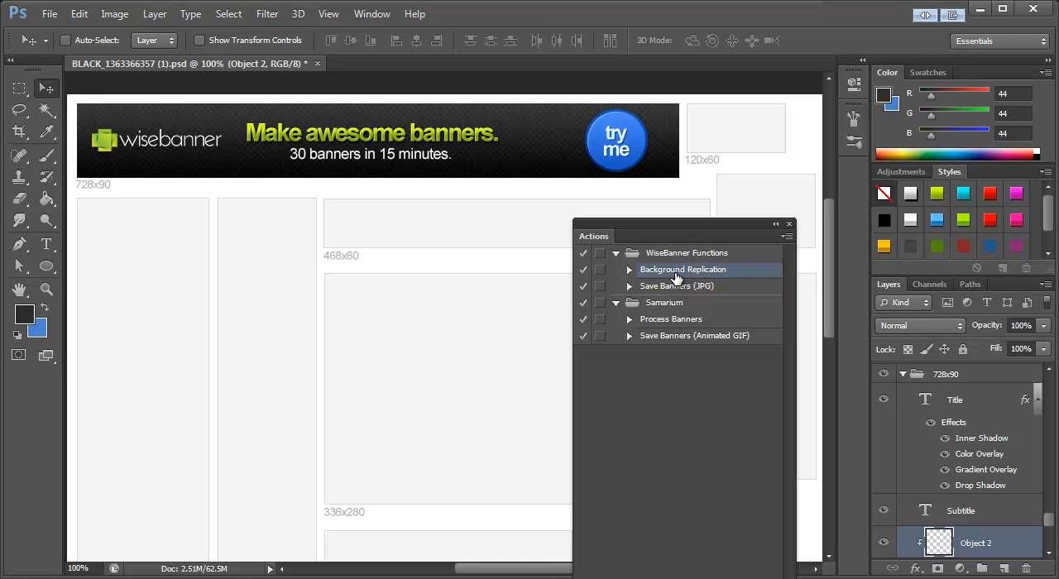
pyautogui.moveTo(669, 578); pyautogui.dragTo(669, 513)
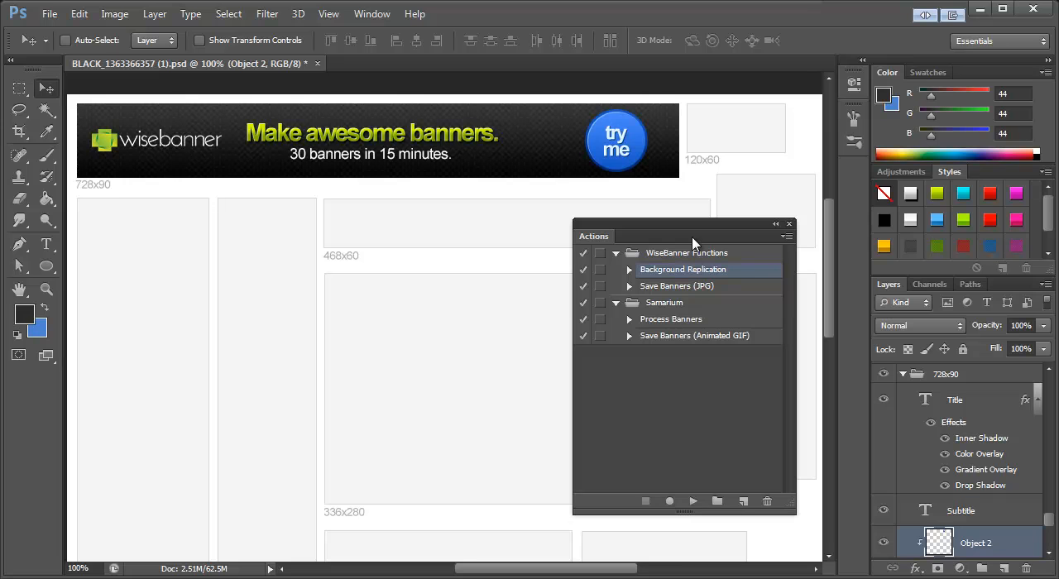
pyautogui.click(694, 501)
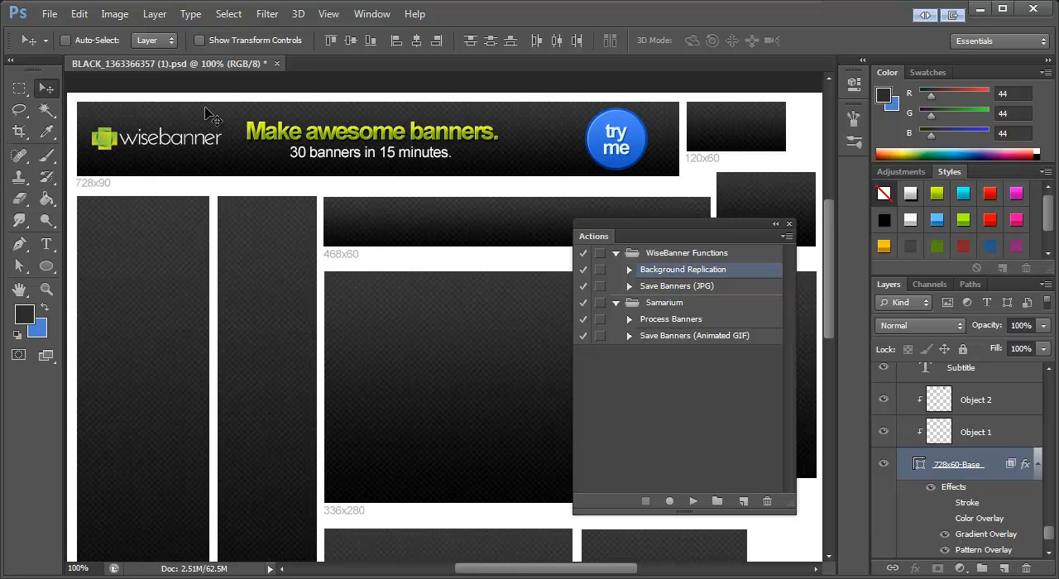
# Step: Run the Process Banners action from the Samarium set to copy the banner's text, logo and button into all other sizes
pyautogui.moveTo(833, 248); pyautogui.dragTo(832, 340)
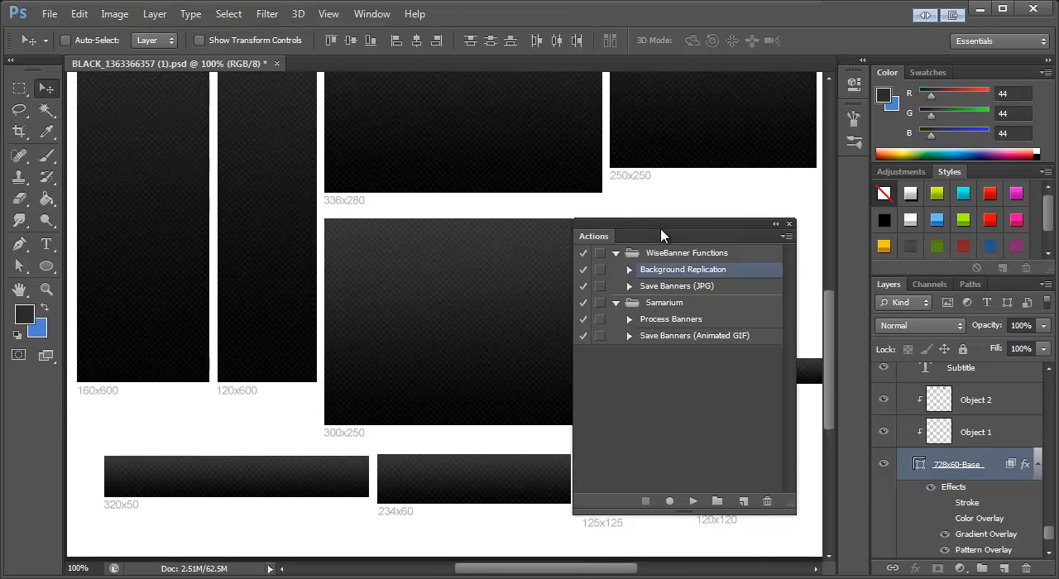
pyautogui.moveTo(593, 568)
pyautogui.mouseDown()
pyautogui.moveTo(681, 569)
pyautogui.moveTo(561, 568)
pyautogui.moveTo(576, 569)
pyautogui.mouseUp()
pyautogui.scroll(8, 362, 232)
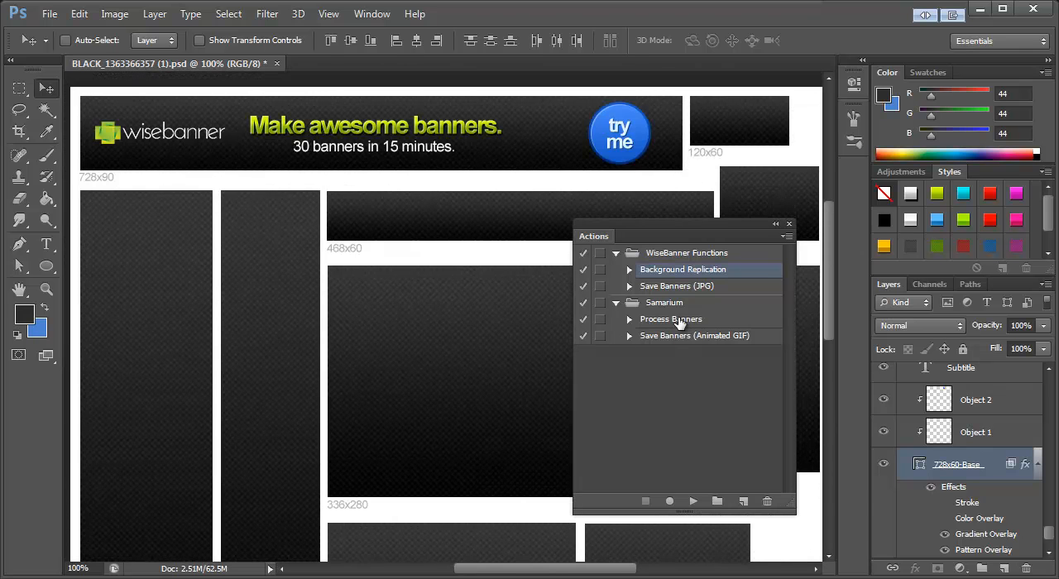
pyautogui.click(679, 322)
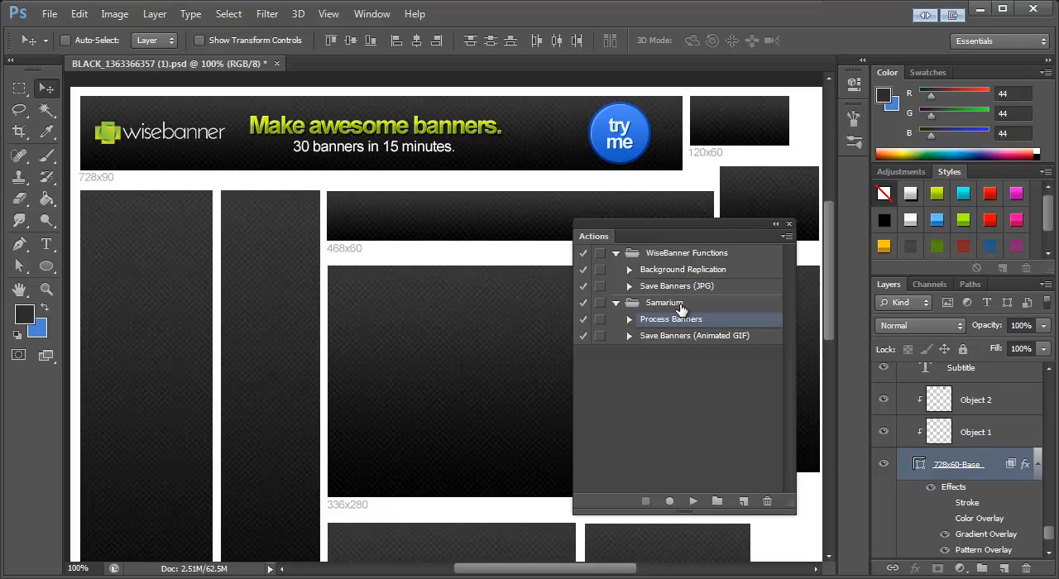
pyautogui.click(693, 502)
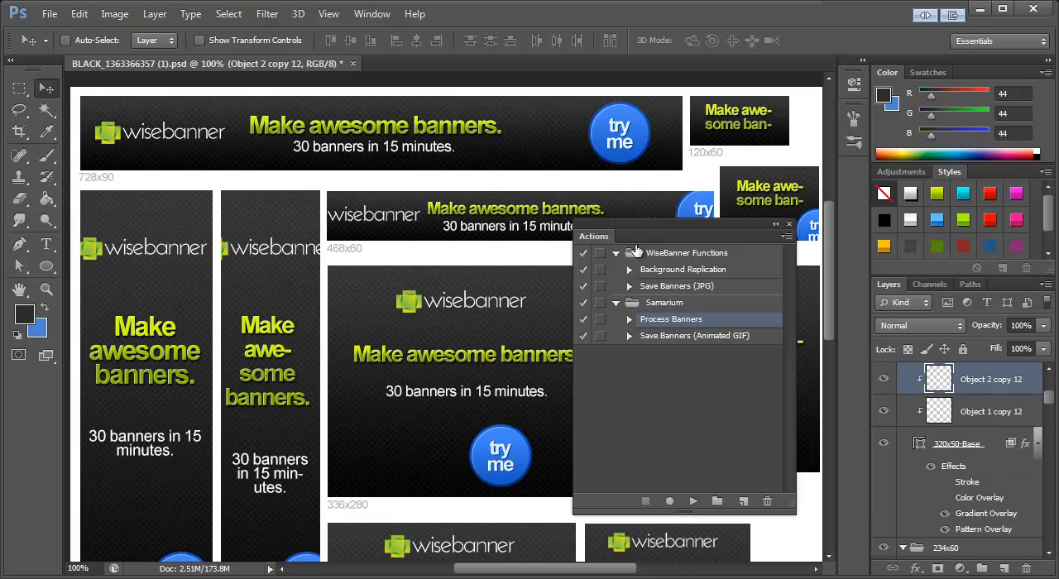
# Step: Close the Actions panel and review the layout of the generated banners in all sizes
pyautogui.moveTo(663, 233); pyautogui.dragTo(604, 174)
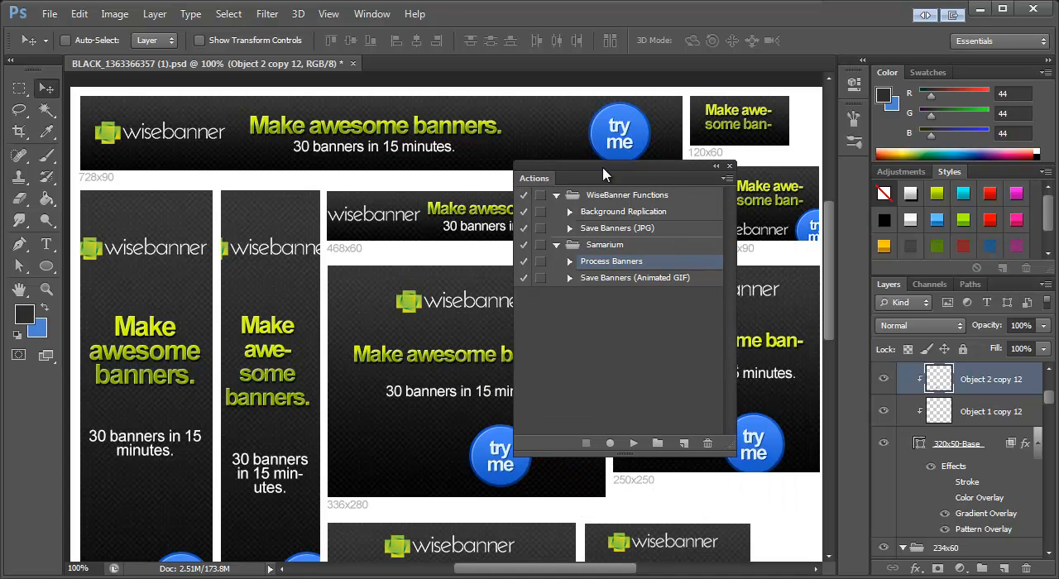
pyautogui.click(729, 168)
pyautogui.moveTo(832, 241)
pyautogui.mouseDown()
pyautogui.moveTo(835, 325)
pyautogui.moveTo(830, 245)
pyautogui.mouseUp()
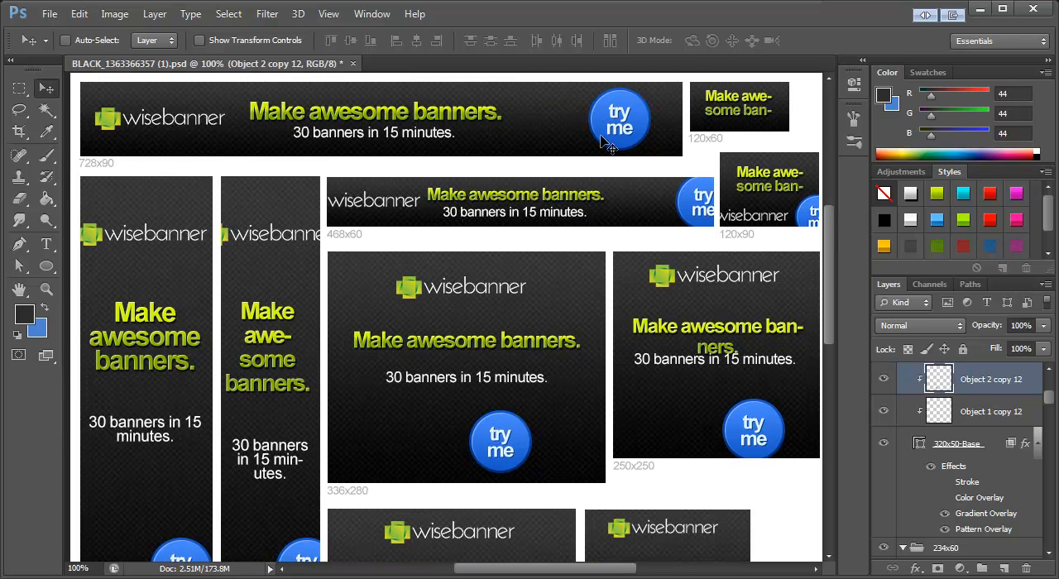
pyautogui.scroll(-3, 449, 308)
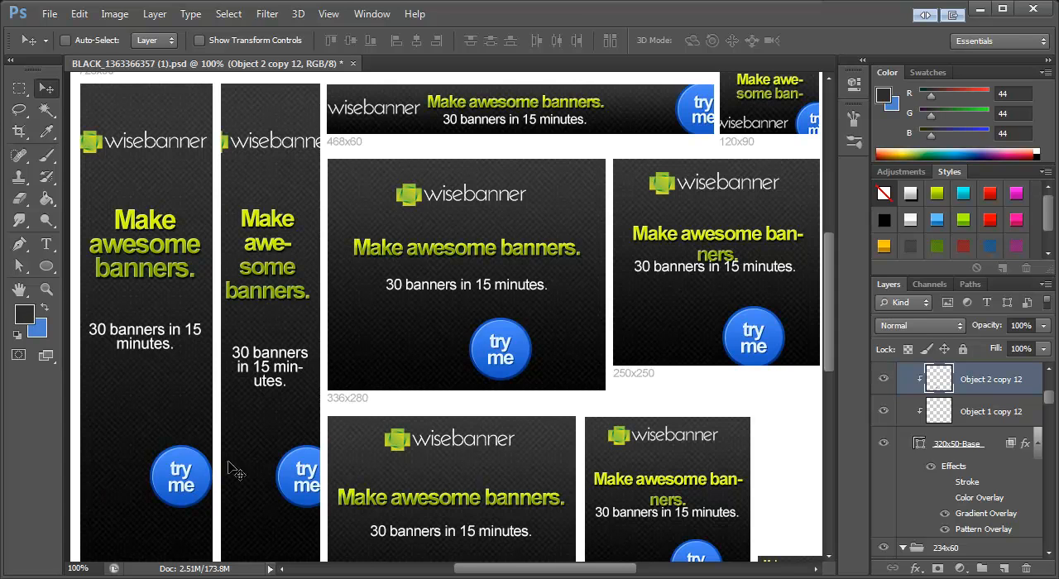
pyautogui.scroll(4, 430, 336)
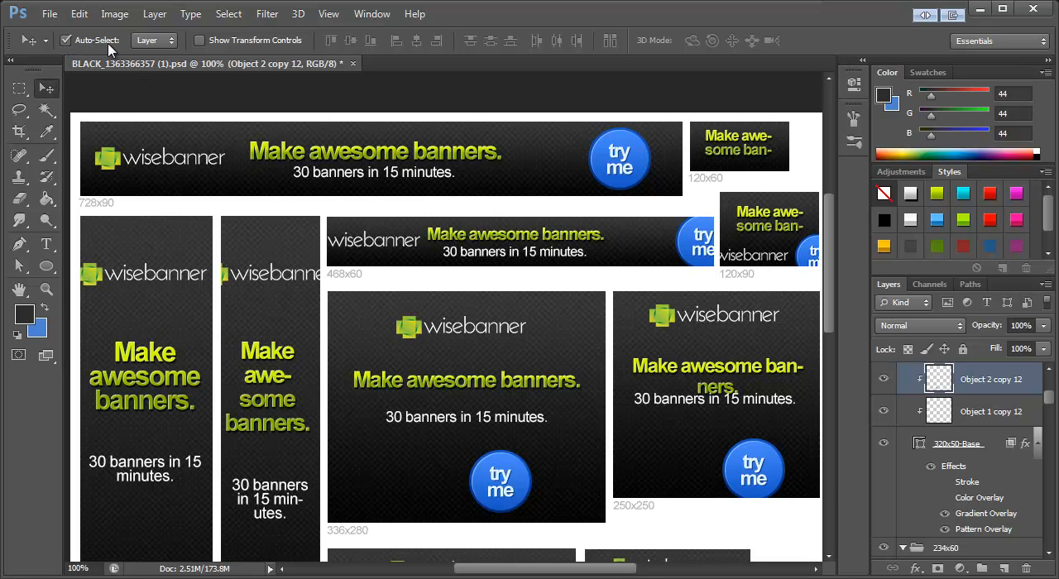
# Step: Shift the 728x90 banner's title and subtitle about 0.47 in right, the logo slightly right, and the "try me" button slightly left
pyautogui.click(410, 149)
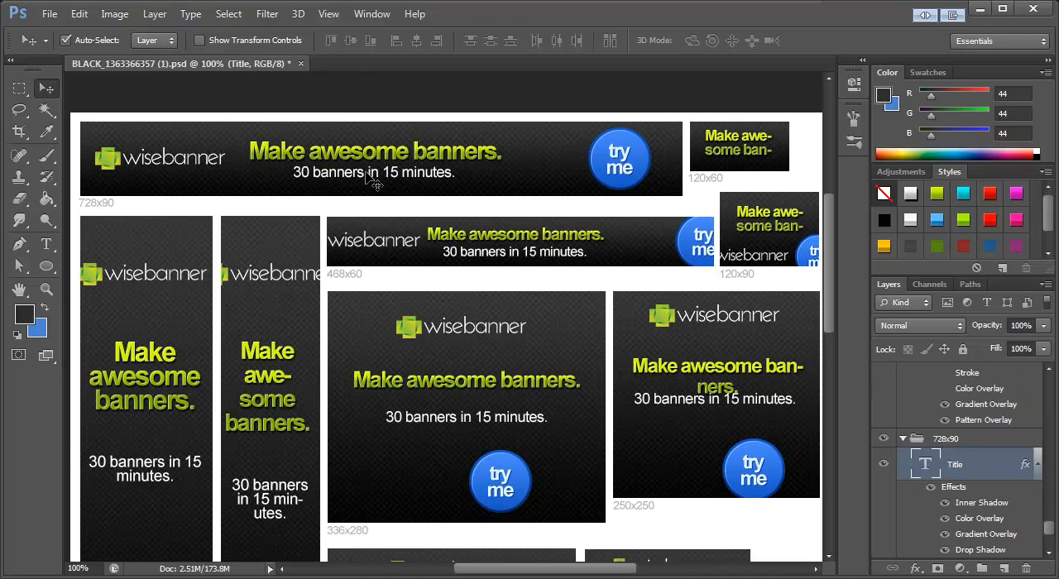
pyautogui.keyDown('shift'); pyautogui.click(361, 172); pyautogui.keyUp('shift')
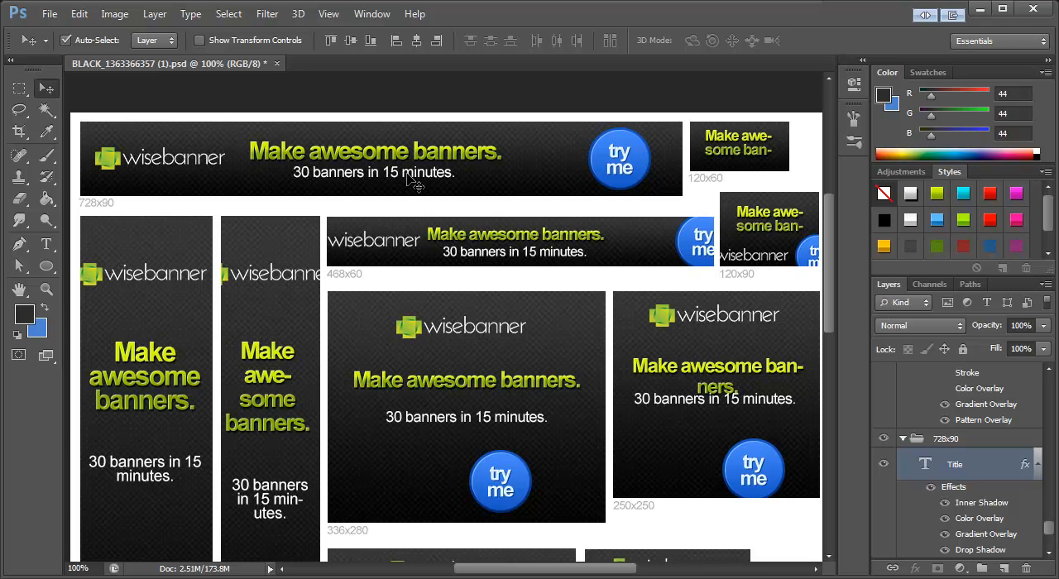
pyautogui.moveTo(329, 172); pyautogui.dragTo(356, 169)
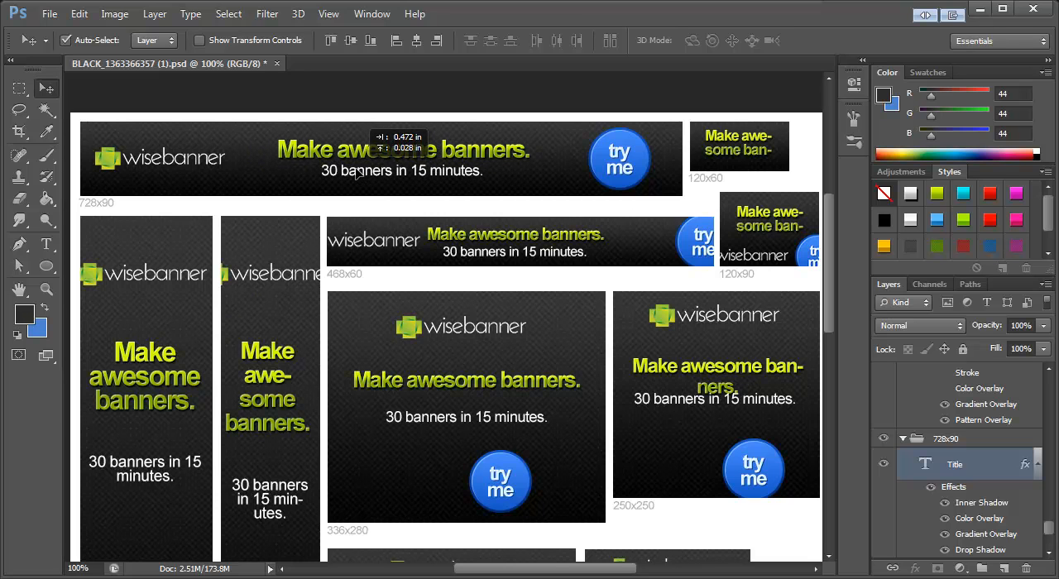
pyautogui.moveTo(115, 162); pyautogui.dragTo(131, 162)
pyautogui.moveTo(612, 158); pyautogui.dragTo(608, 155)
# Step: Break the 120x60 banner's title before "awesome" and set all its text to 15 pt
pyautogui.click(758, 147)
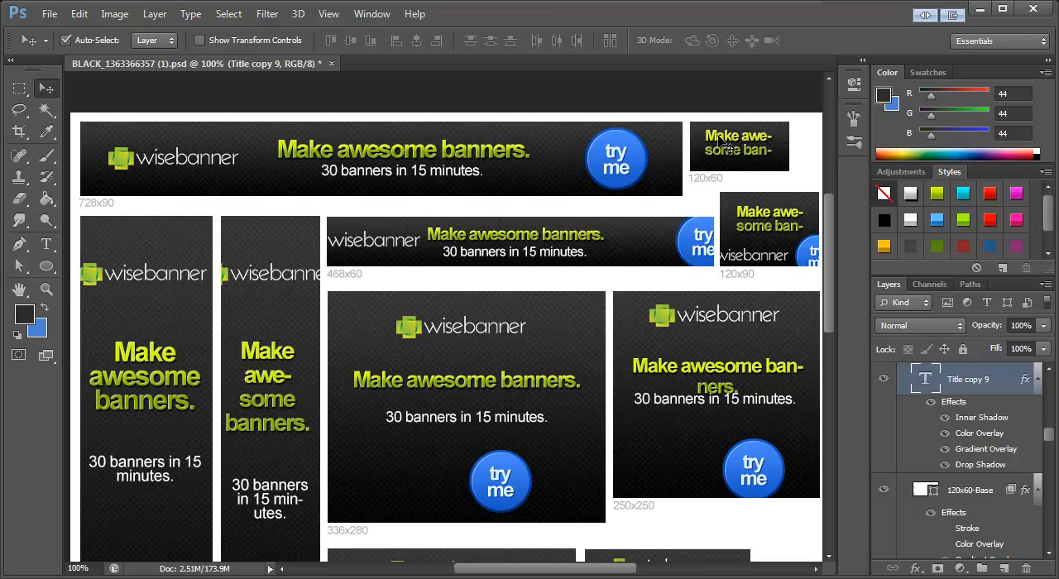
pyautogui.click(43, 251)
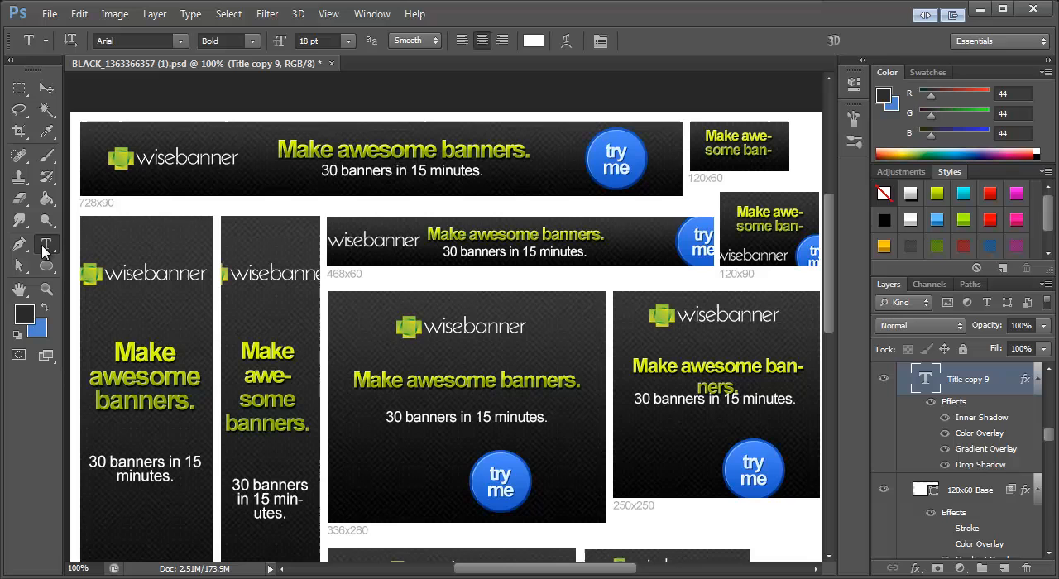
pyautogui.click(740, 139)
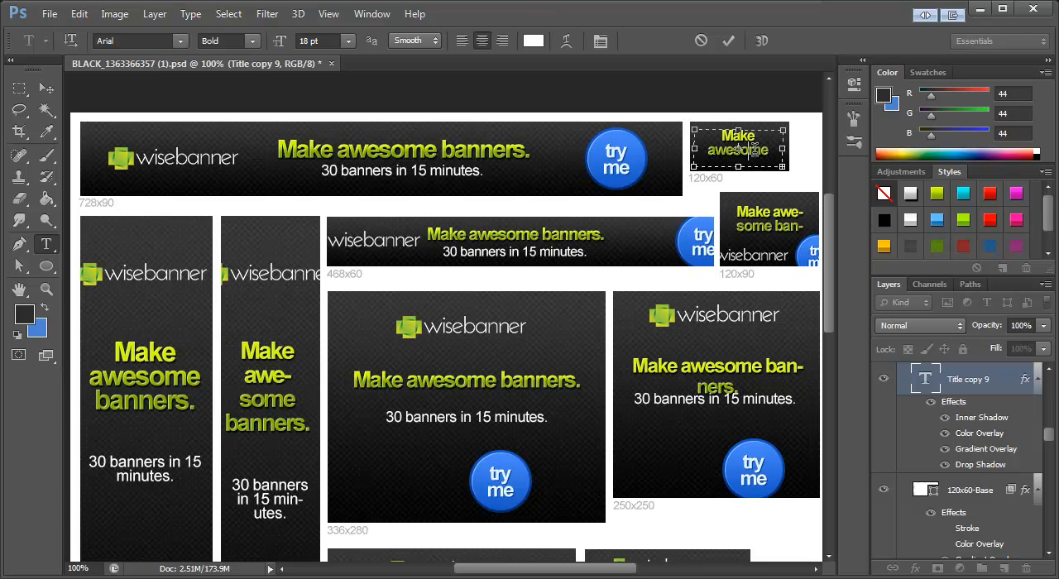
pyautogui.hotkey('ctrl', 'a')
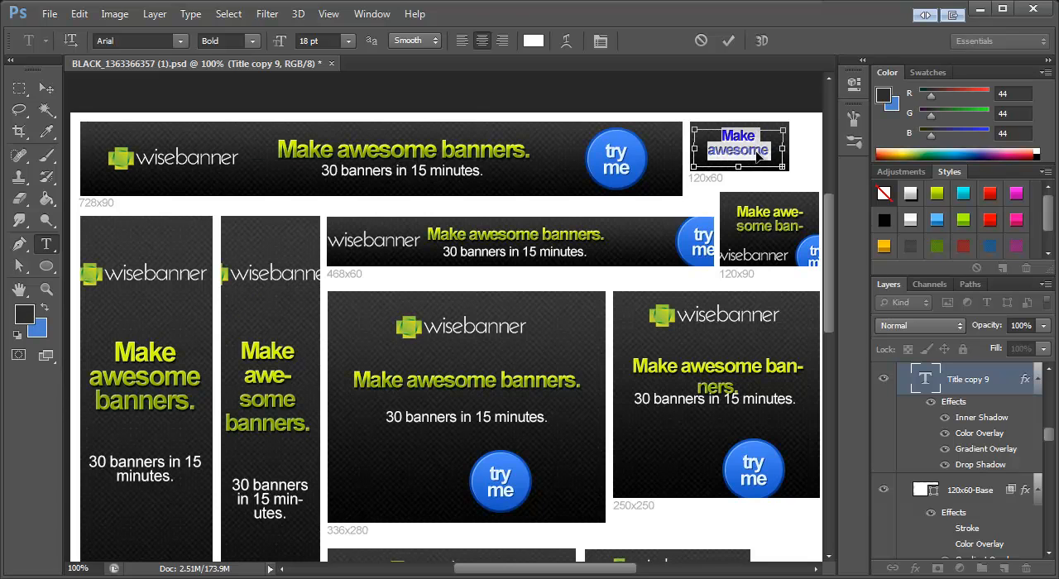
pyautogui.click(317, 41)
pyautogui.write('16')
pyautogui.press('Return')
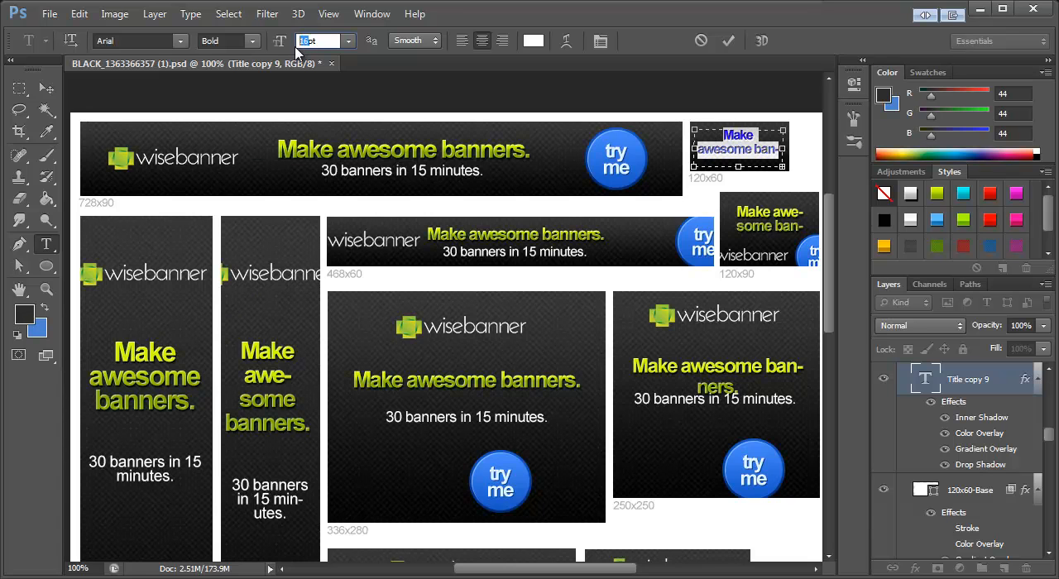
pyautogui.write('15')
pyautogui.press('Return')
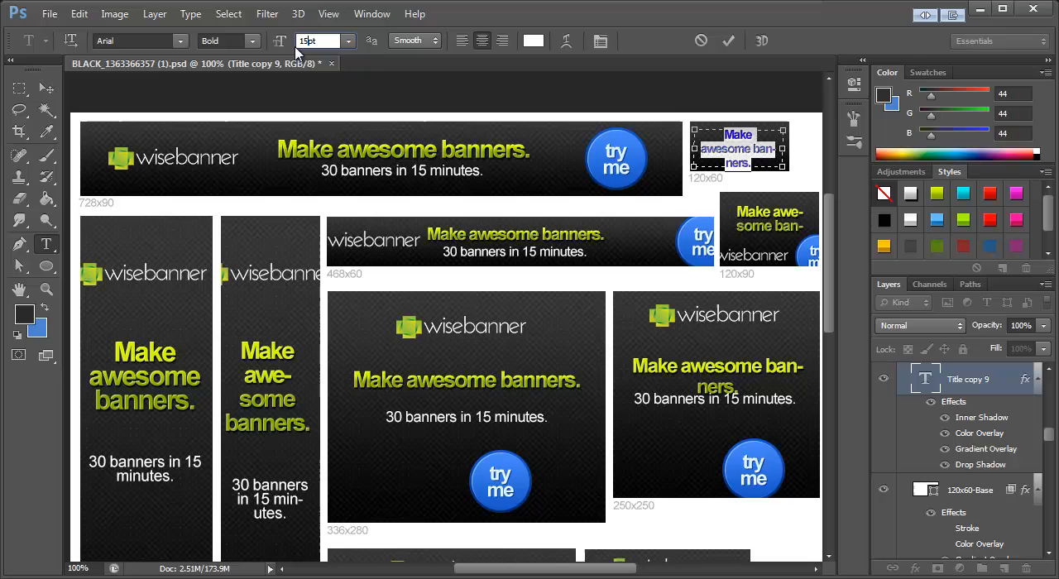
# Step: Put "banners." on its own line in the 120x60 title and center the text block within the banner
pyautogui.click(755, 150)
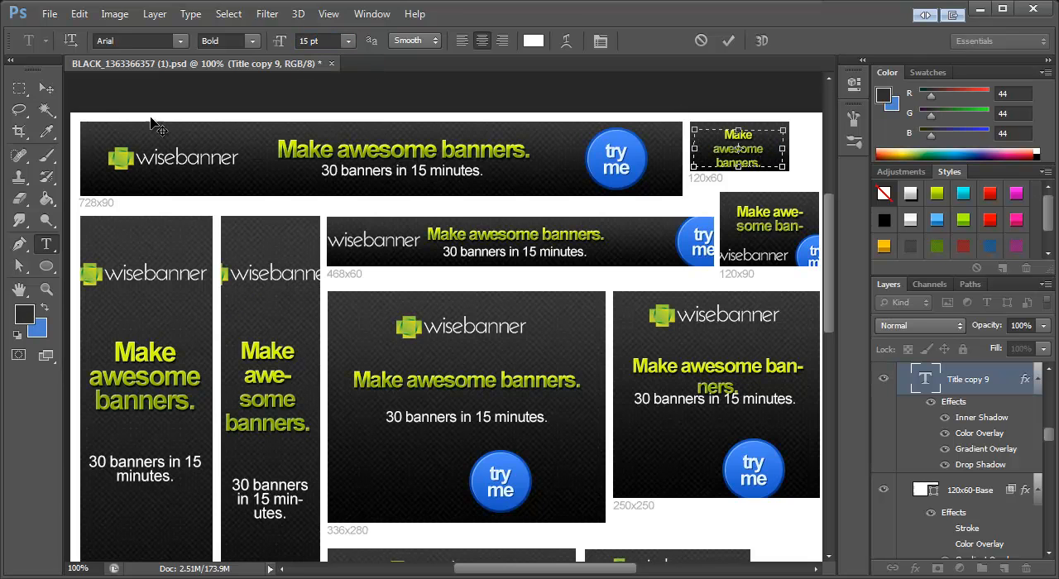
pyautogui.click(47, 89)
pyautogui.moveTo(743, 155); pyautogui.dragTo(747, 153)
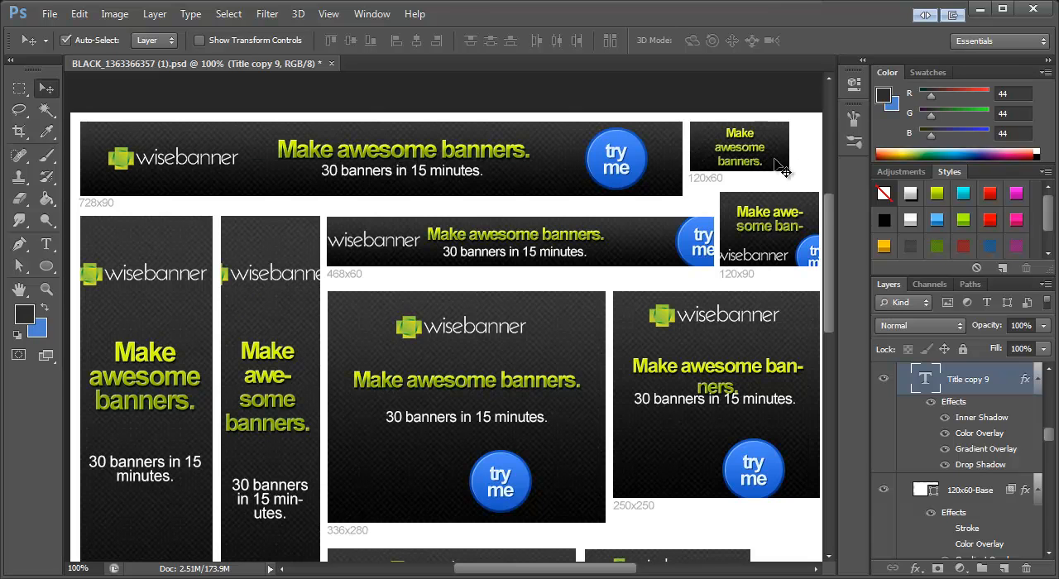
# Step: Copy the whole title text of the 120x60 banner and paste it over the title in the 120x90 banner
pyautogui.moveTo(831, 224); pyautogui.dragTo(834, 259)
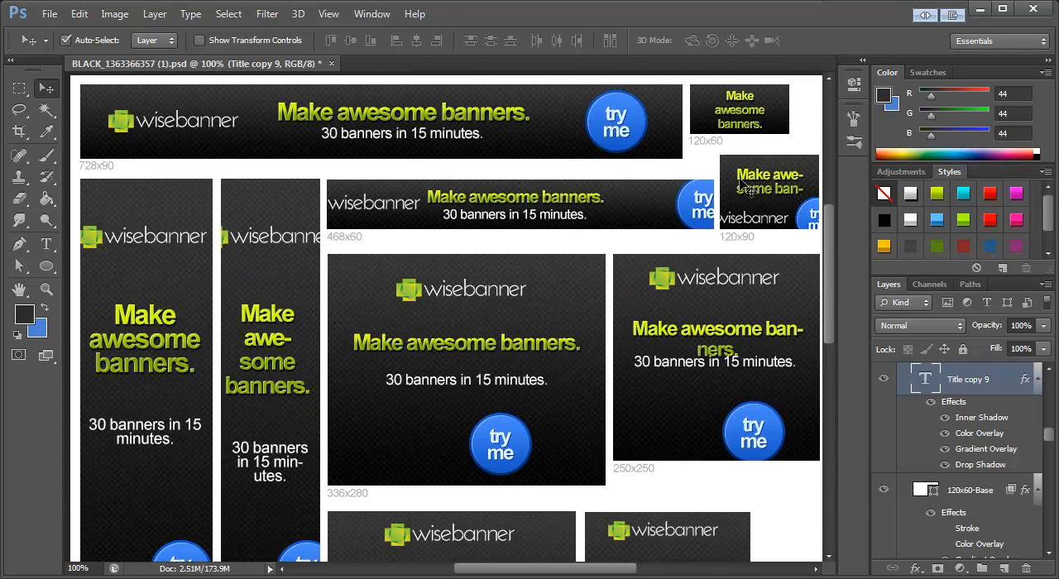
pyautogui.moveTo(622, 570); pyautogui.dragTo(638, 570)
pyautogui.click(702, 192)
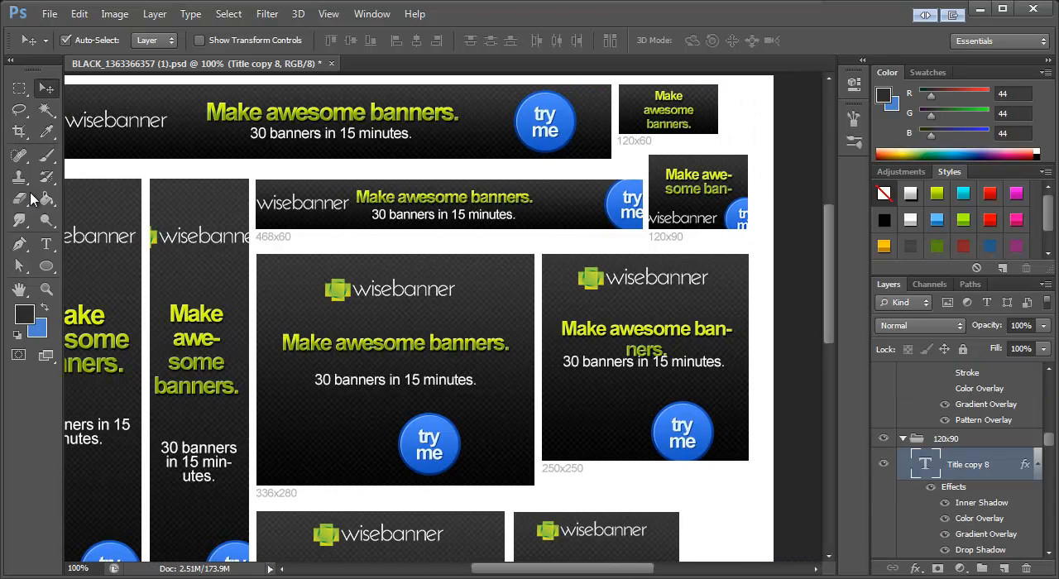
pyautogui.click(47, 243)
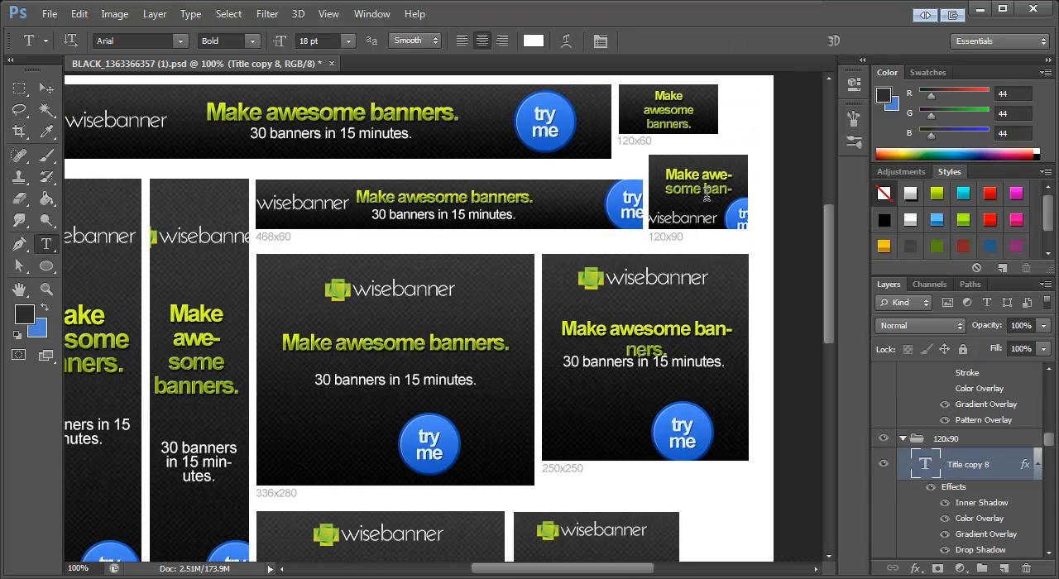
pyautogui.click(674, 110)
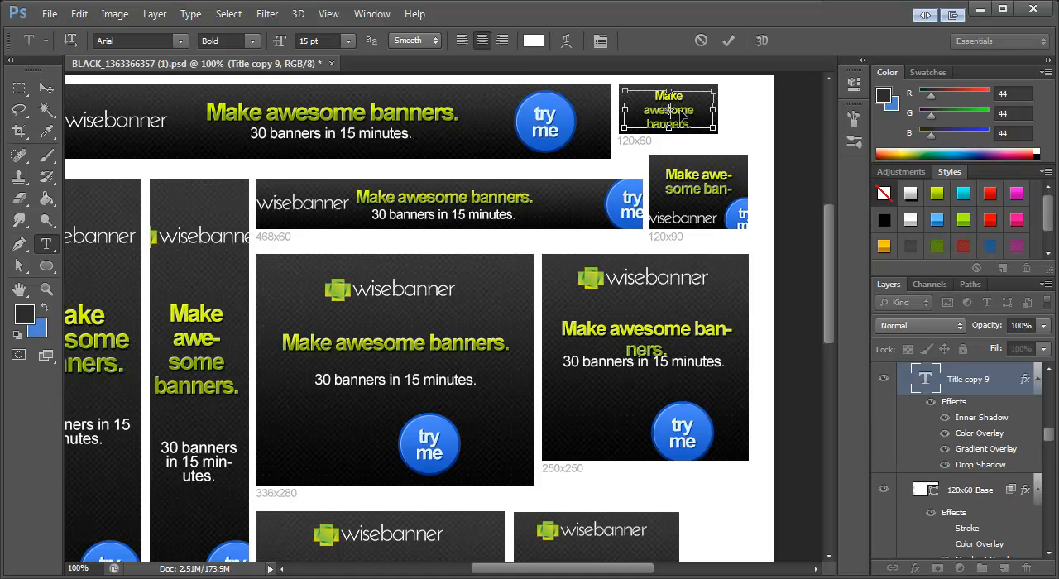
pyautogui.hotkey('ctrl', 'a')
pyautogui.hotkey('ctrl', 'c')
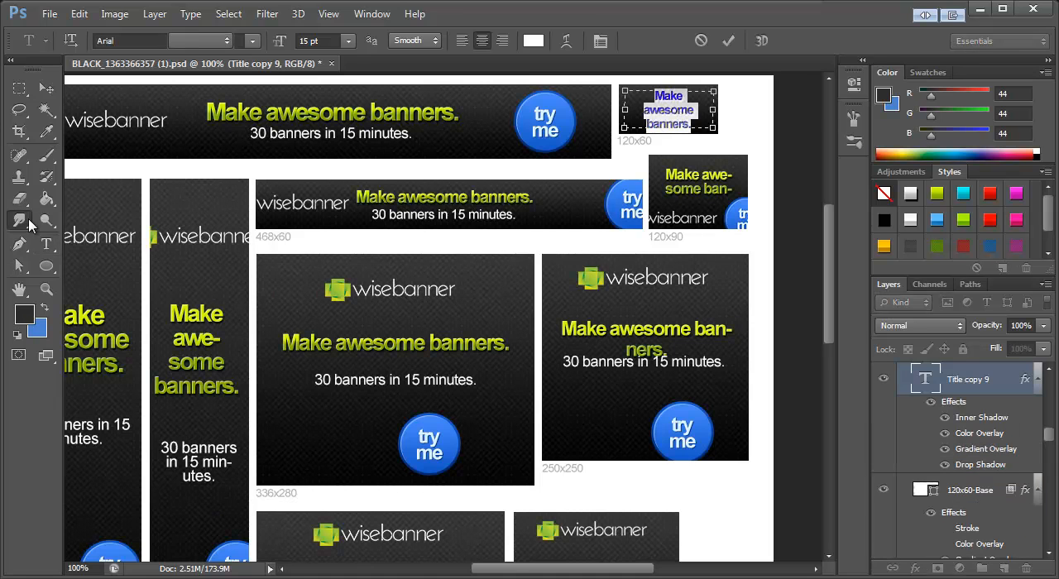
pyautogui.click(47, 265)
pyautogui.click(46, 245)
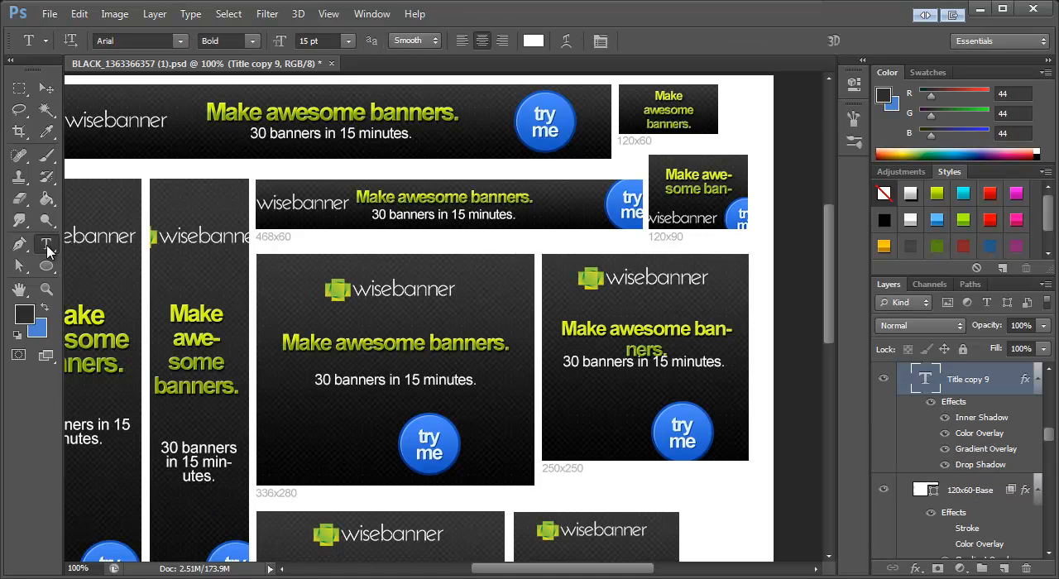
pyautogui.click(705, 177)
pyautogui.hotkey('ctrl', 'a')
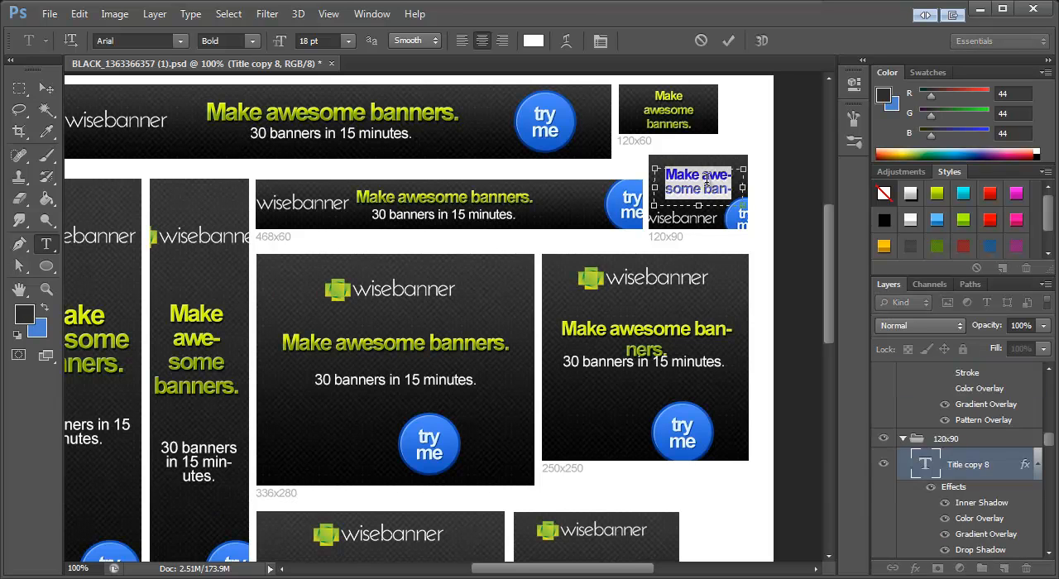
pyautogui.hotkey('ctrl', 'v')
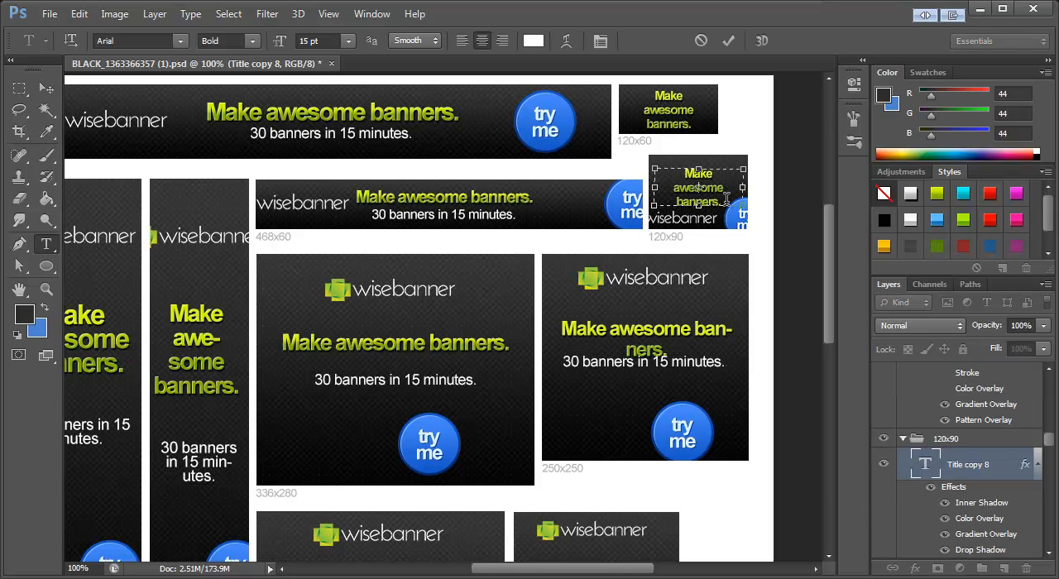
# Step: Join "Make awesome" on one line in the 120x90 title and move the title slightly up
pyautogui.press('BackSpace')
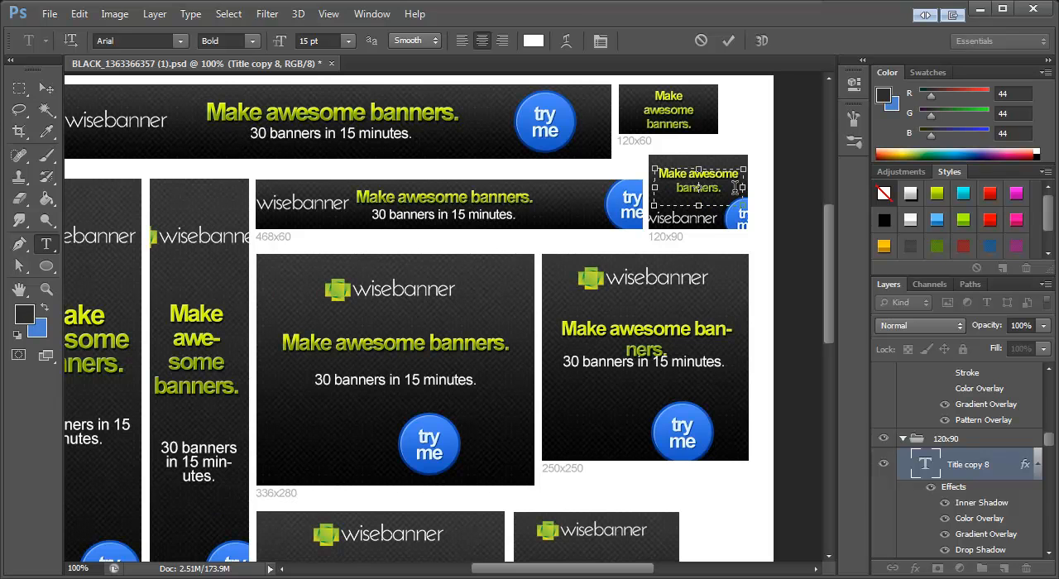
pyautogui.click(47, 88)
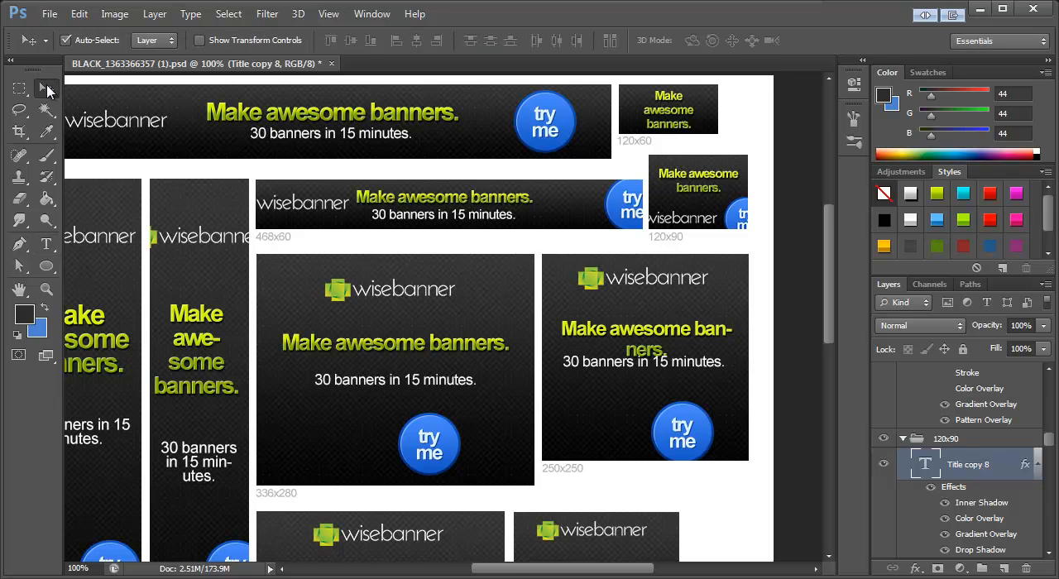
pyautogui.moveTo(706, 177); pyautogui.dragTo(705, 174)
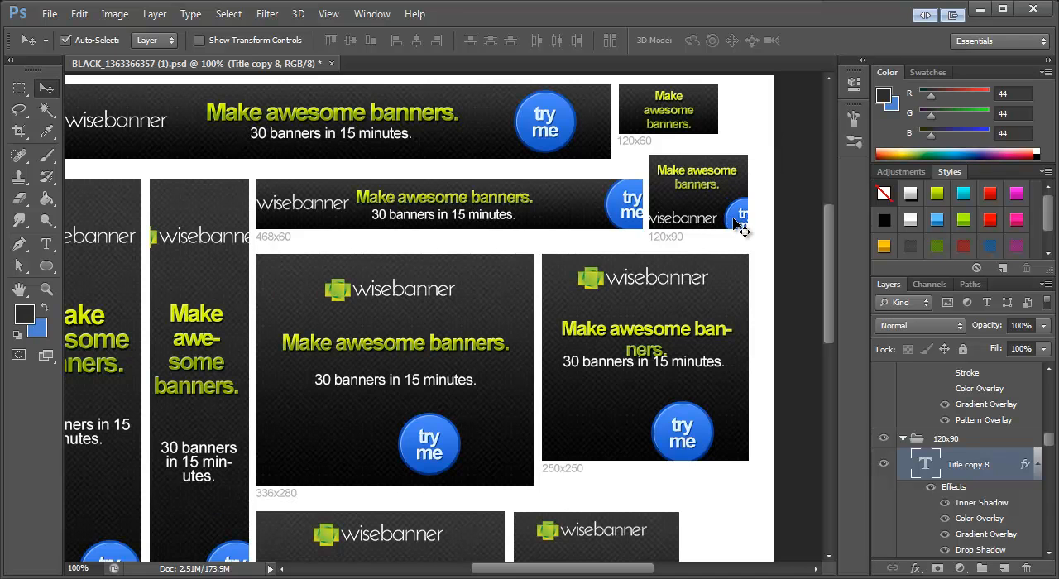
# Step: Delete the logo from the 120x90 banner and center the "try me" button beneath the title
pyautogui.click(684, 222)
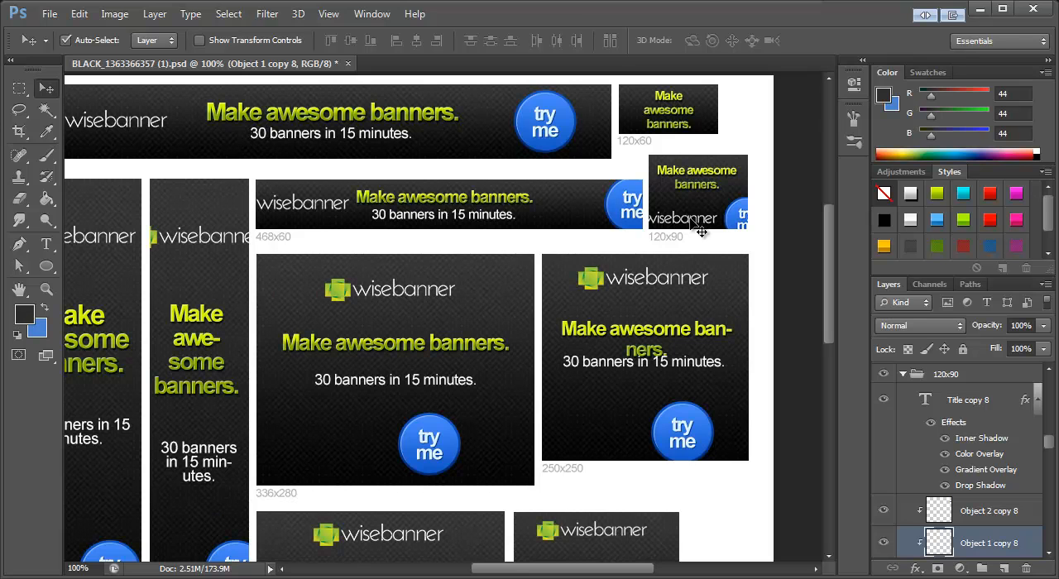
pyautogui.click(702, 232)
pyautogui.moveTo(740, 213); pyautogui.dragTo(694, 214)
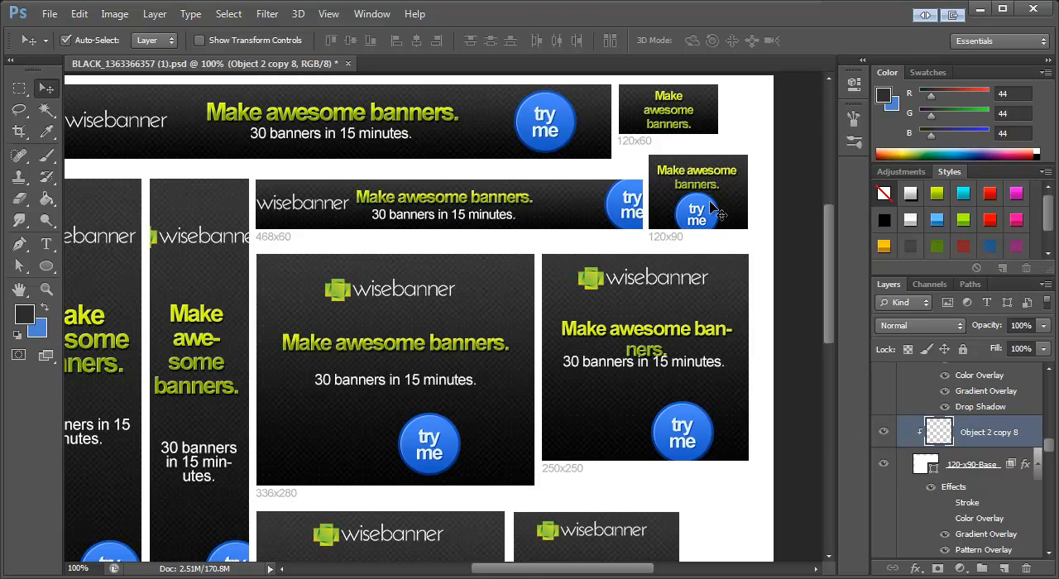
# Step: Scale the 120x90 banner's "try me" button to about 74% around its center and apply the transformation
pyautogui.hotkey('ctrl', 't')
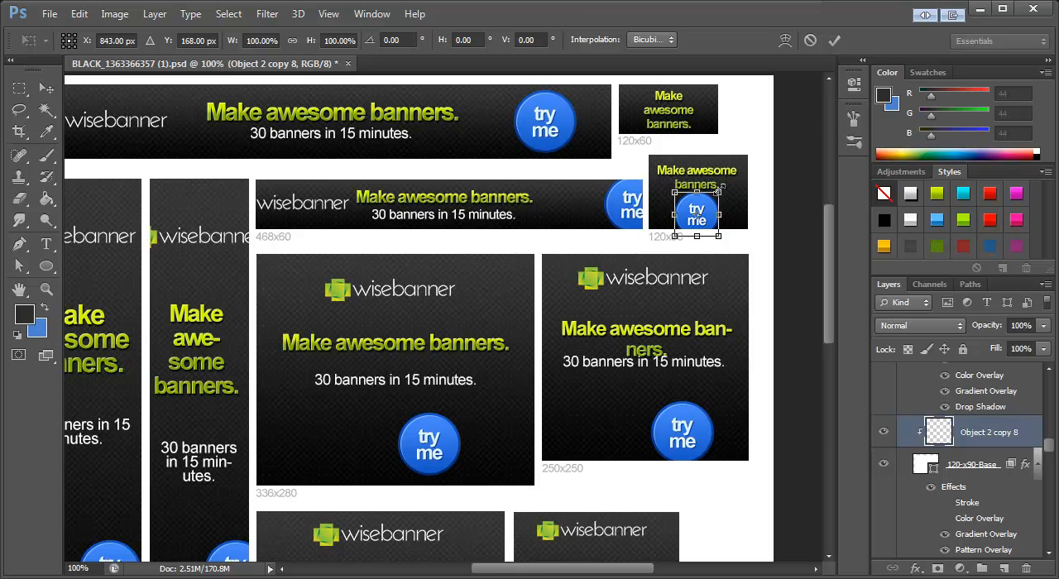
pyautogui.moveTo(719, 191); pyautogui.dragTo(715, 197)
pyautogui.click(47, 89)
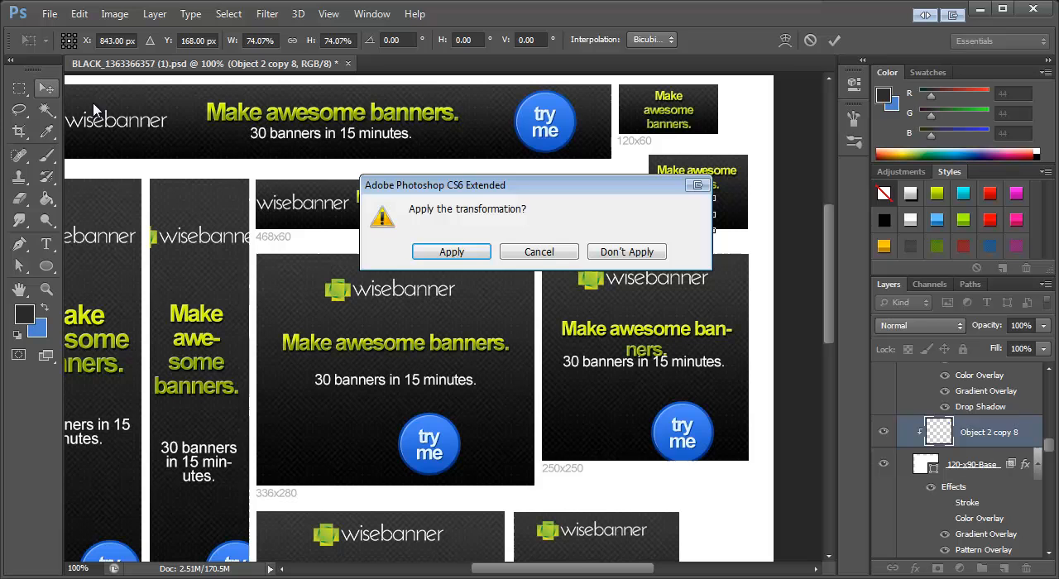
pyautogui.click(463, 253)
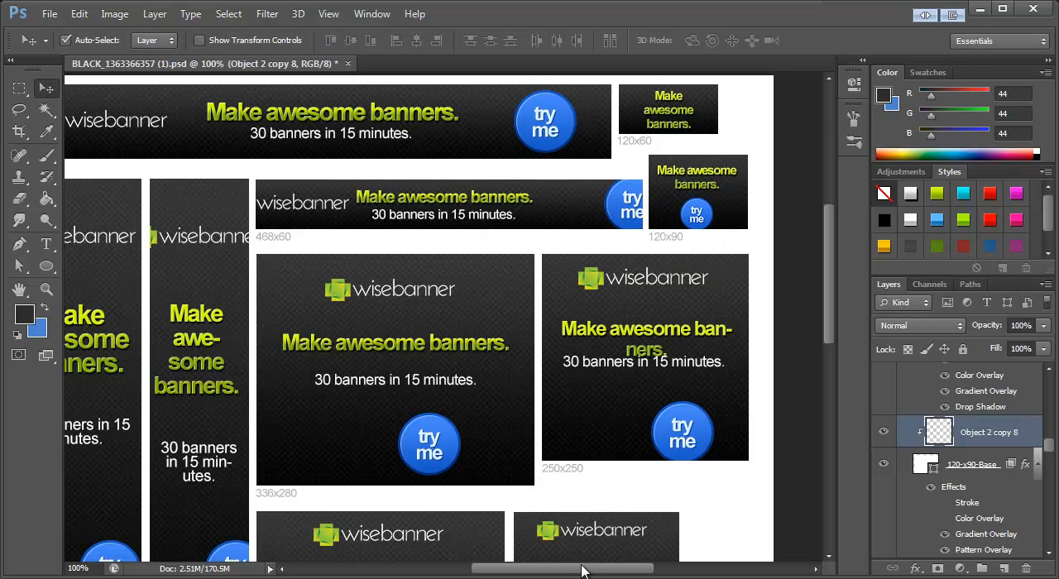
# Step: Move the 468x60 banner's "try me" button left so it sits fully inside the banner's width
pyautogui.moveTo(586, 574); pyautogui.dragTo(562, 573)
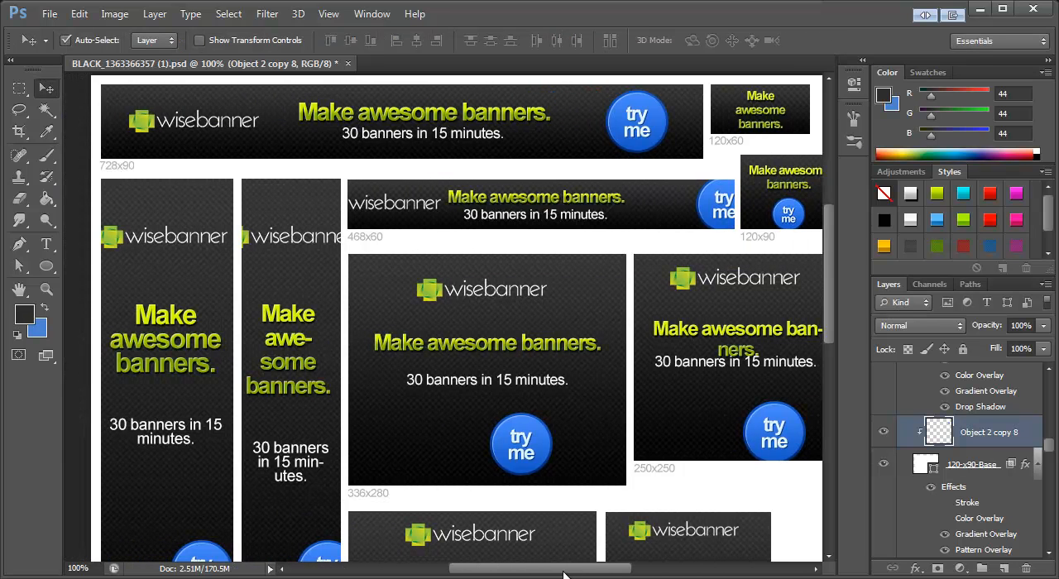
pyautogui.click(720, 214)
pyautogui.moveTo(729, 220); pyautogui.dragTo(703, 220)
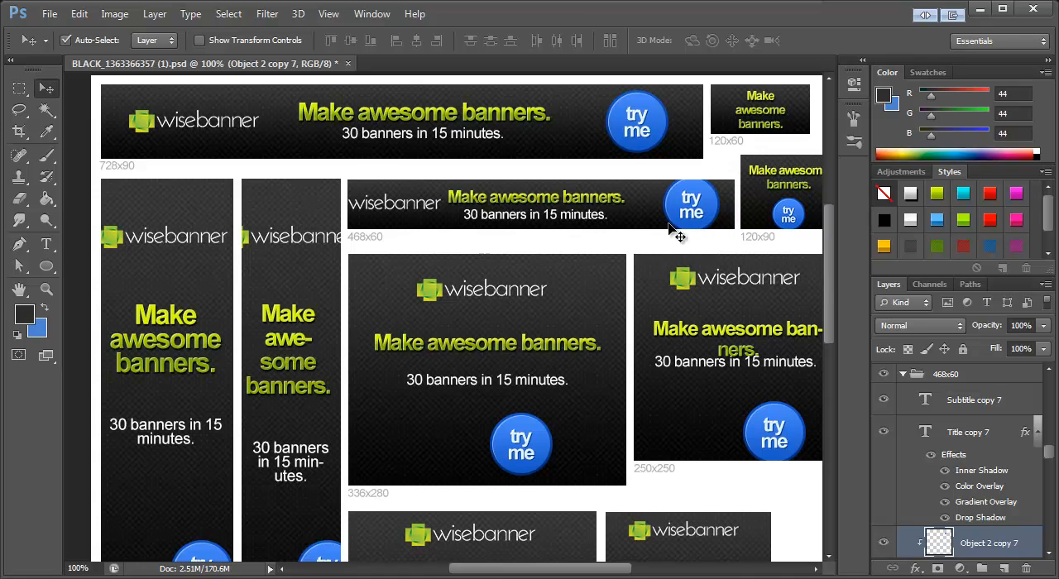
# Step: Shift the 468x60 title and subtitle right to share a left edge near the button, and move the logo fully into the banner
pyautogui.click(553, 204)
pyautogui.keyDown('shift'); pyautogui.click(517, 218); pyautogui.keyUp('shift')
pyautogui.moveTo(516, 218)
pyautogui.mouseDown()
pyautogui.moveTo(551, 219)
pyautogui.moveTo(499, 219)
pyautogui.mouseUp()
pyautogui.click(506, 220)
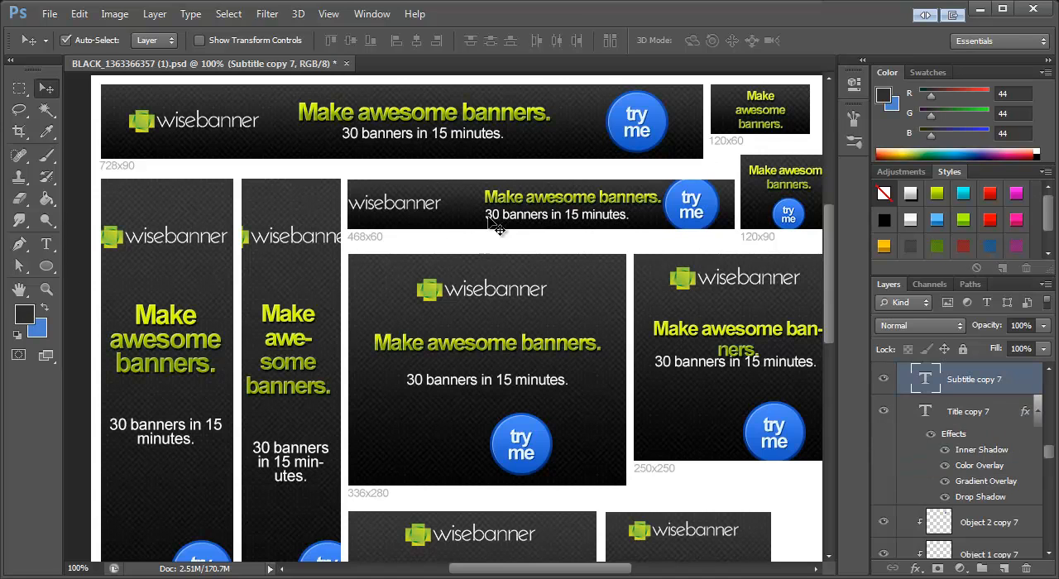
pyautogui.click(403, 214)
pyautogui.moveTo(403, 213); pyautogui.dragTo(435, 214)
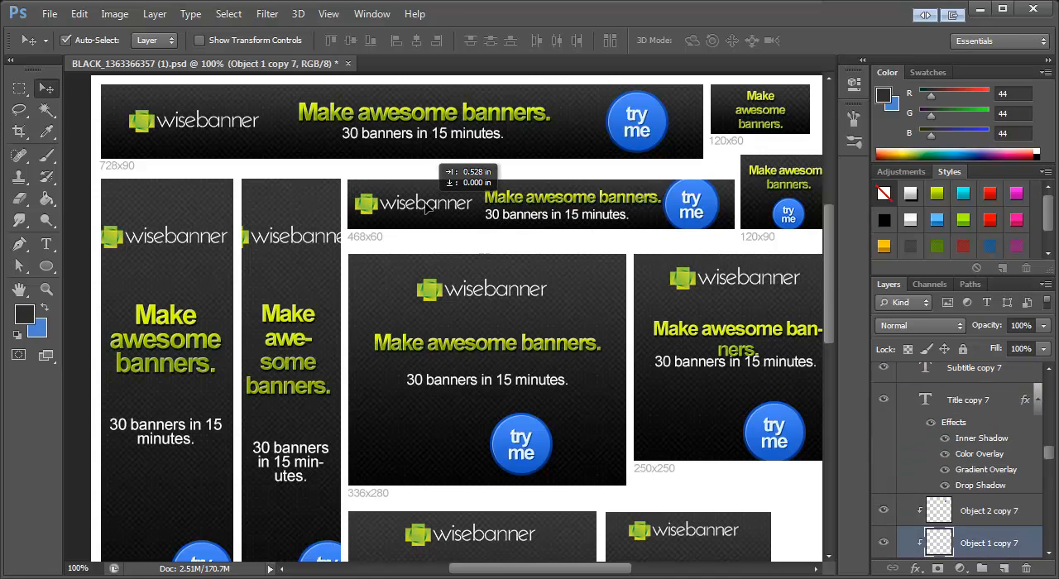
# Step: Bring the title and subtitle closer together in the 336x280 banner and center the "try me" button below them
pyautogui.click(491, 346)
pyautogui.click(484, 375)
pyautogui.moveTo(473, 383); pyautogui.dragTo(478, 351)
pyautogui.keyDown('shift'); pyautogui.click(478, 346); pyautogui.keyUp('shift')
pyautogui.moveTo(533, 438); pyautogui.dragTo(496, 430)
# Step: Center the "try me" button below the text in the 250x250 banner and break its title before "banners."
pyautogui.moveTo(749, 432); pyautogui.dragTo(717, 418)
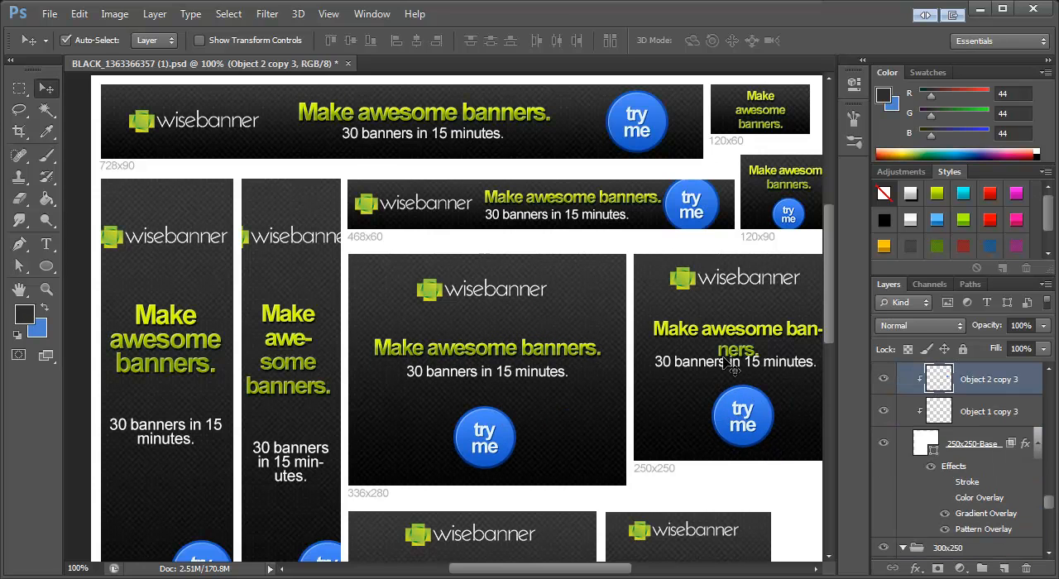
pyautogui.moveTo(600, 570); pyautogui.dragTo(625, 569)
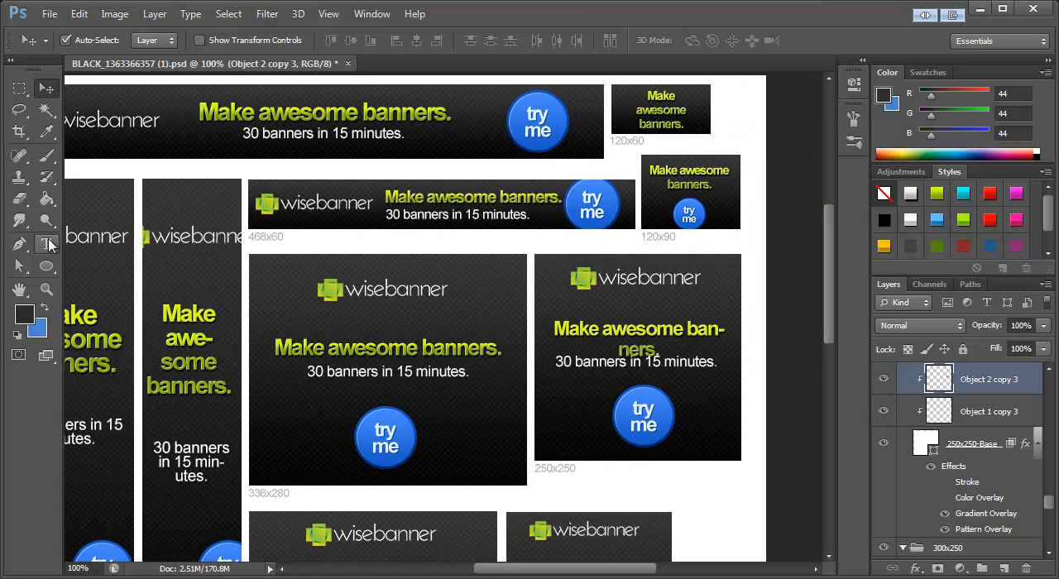
pyautogui.click(47, 244)
pyautogui.click(690, 328)
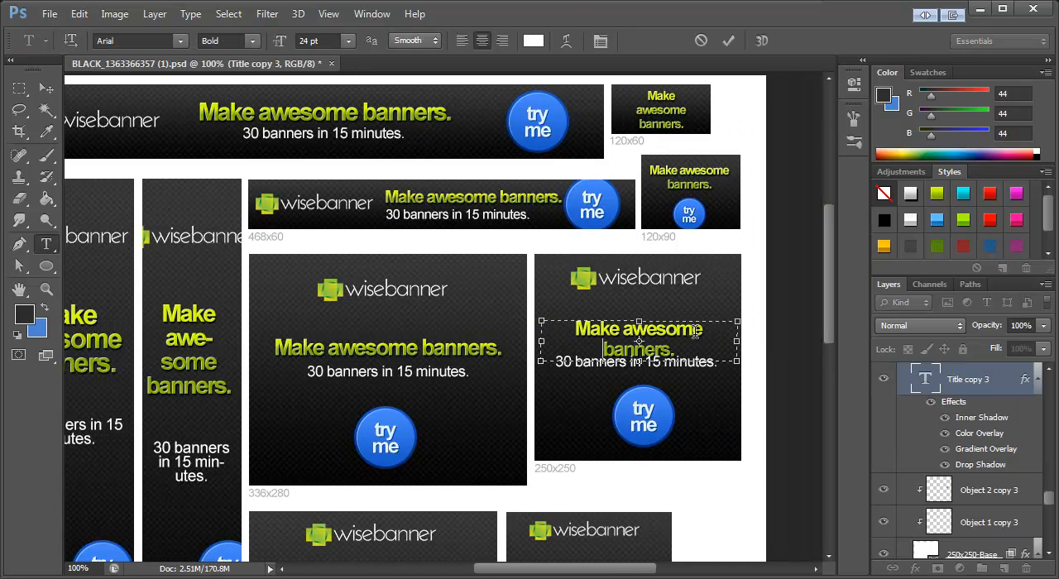
# Step: Move the 250x250 title slightly up and the subtitle slightly down so they no longer overlap
pyautogui.click(47, 88)
pyautogui.moveTo(651, 334); pyautogui.dragTo(650, 327)
pyautogui.click(644, 374)
pyautogui.moveTo(644, 374); pyautogui.dragTo(644, 380)
pyautogui.click(648, 422)
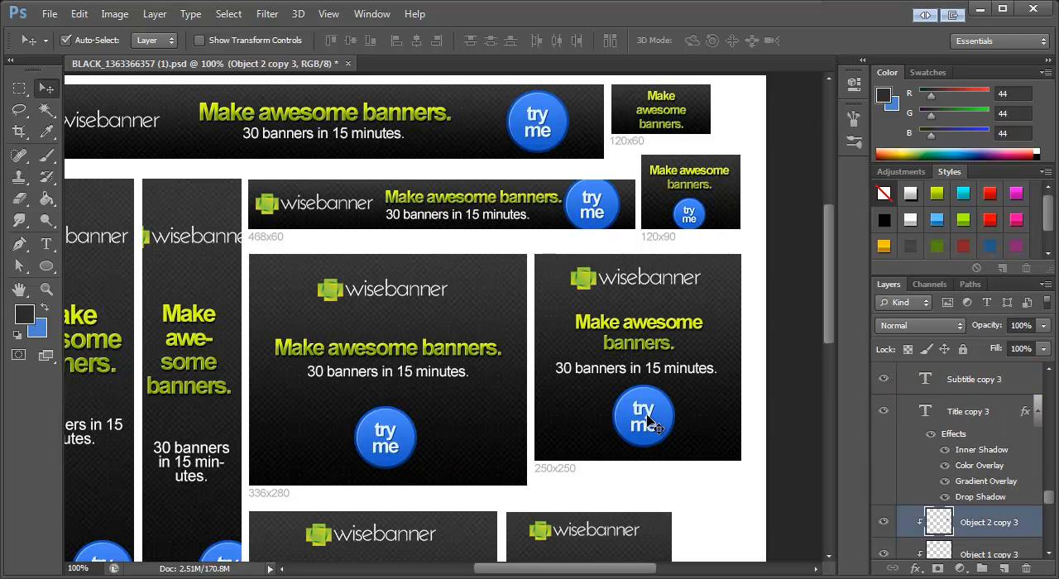
# Step: Scale the "try me" button in the 250x250 banner down to 81.58%
pyautogui.hotkey('ctrl', 't')
pyautogui.moveTo(676, 386); pyautogui.dragTo(669, 391)
pyautogui.click(47, 88)
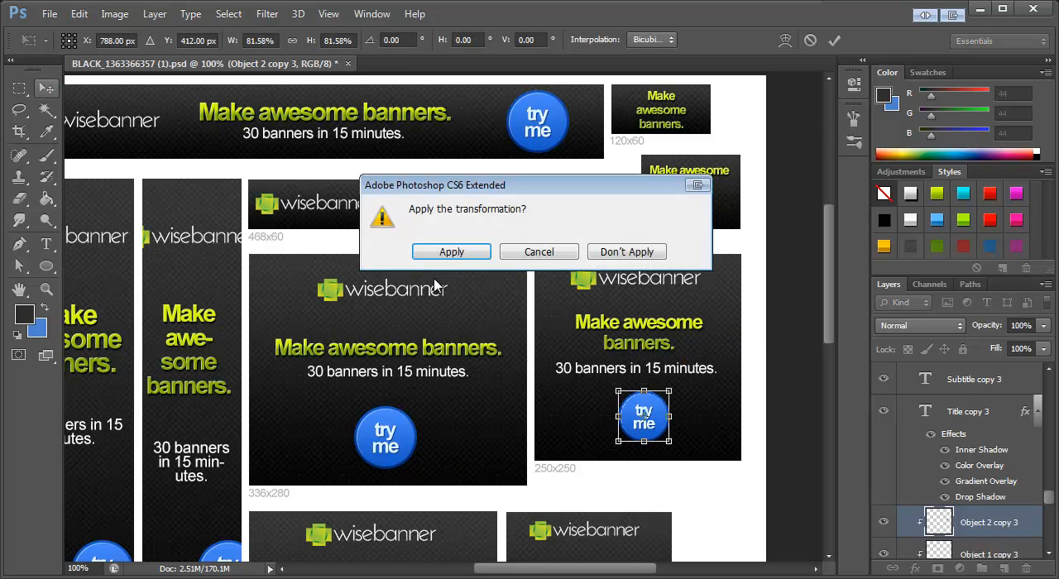
pyautogui.click(449, 256)
# Step: In the 300x250 banner, bring the subtitle and logo closer to the title and center the "try me" button below the text
pyautogui.scroll(-3, 579, 352)
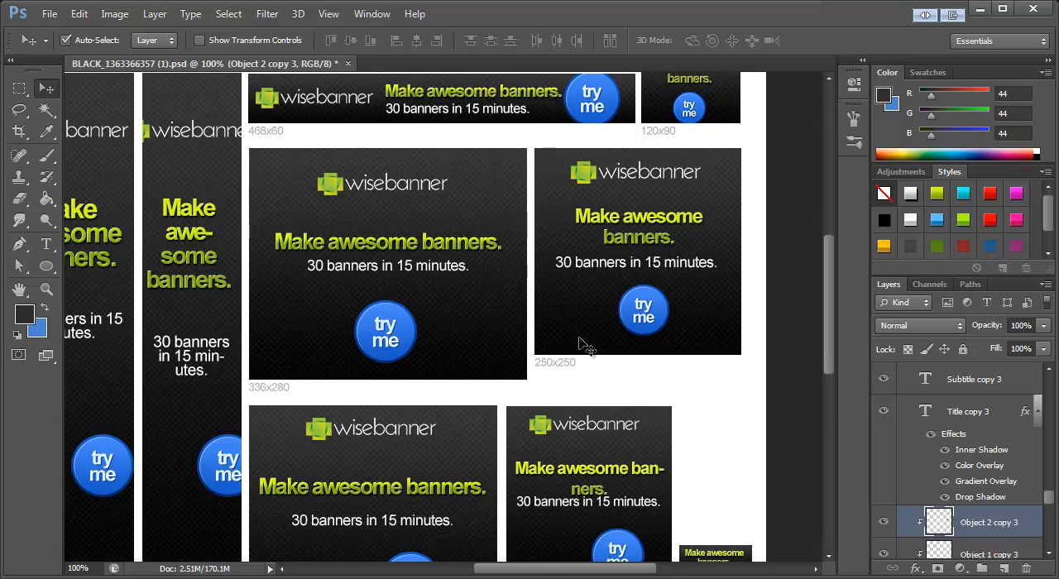
pyautogui.scroll(-1, 583, 338)
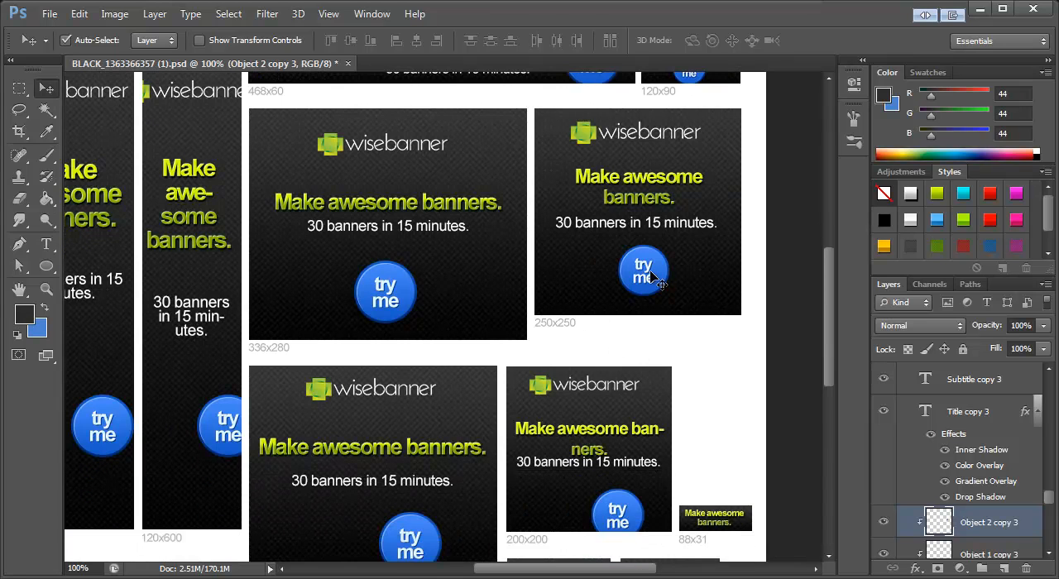
pyautogui.scroll(-3, 584, 422)
pyautogui.click(410, 412)
pyautogui.moveTo(410, 412); pyautogui.dragTo(409, 403)
pyautogui.moveTo(326, 332); pyautogui.dragTo(326, 342)
pyautogui.moveTo(408, 469); pyautogui.dragTo(373, 454)
# Step: Scale the 200x200 banner's "try me" button to 78.13% and center it below the subtitle
pyautogui.moveTo(623, 439); pyautogui.dragTo(616, 406)
pyautogui.hotkey('ctrl', 't')
pyautogui.click(49, 93)
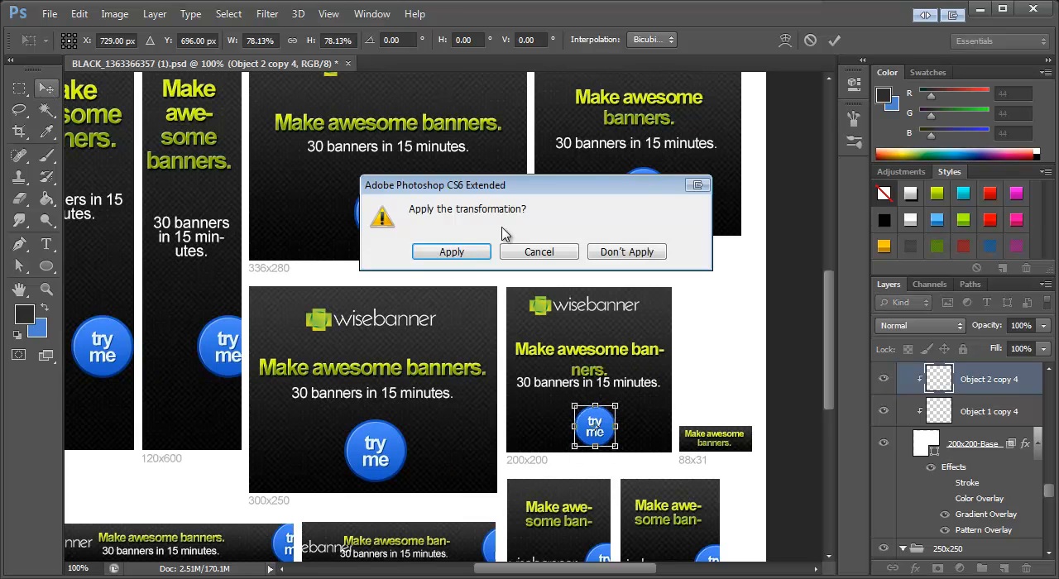
pyautogui.click(470, 255)
pyautogui.moveTo(601, 426); pyautogui.dragTo(603, 423)
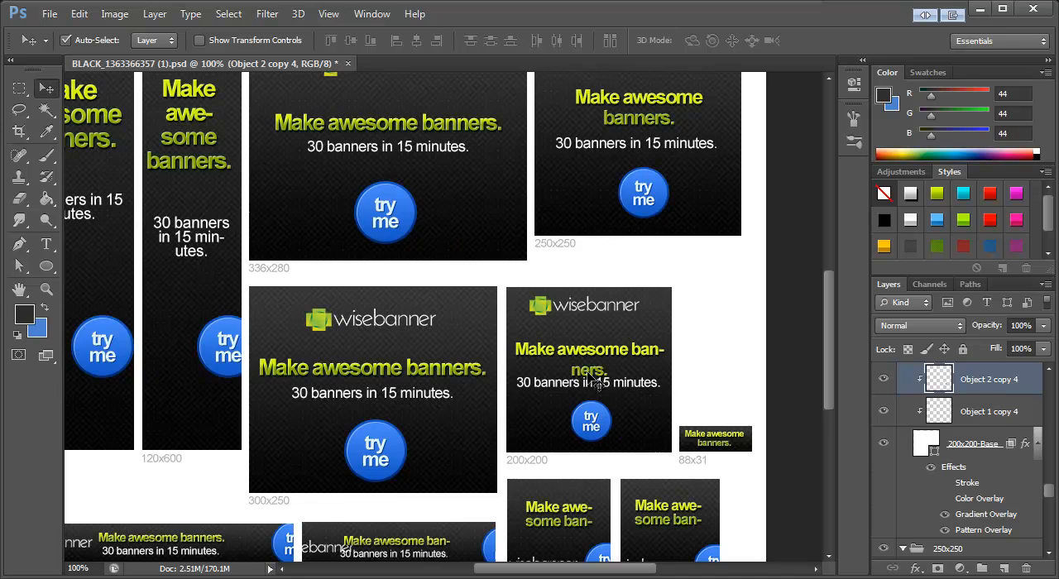
# Step: Break the 200x200 title before "banners." and move it up clear of the subtitle
pyautogui.click(591, 374)
pyautogui.click(46, 245)
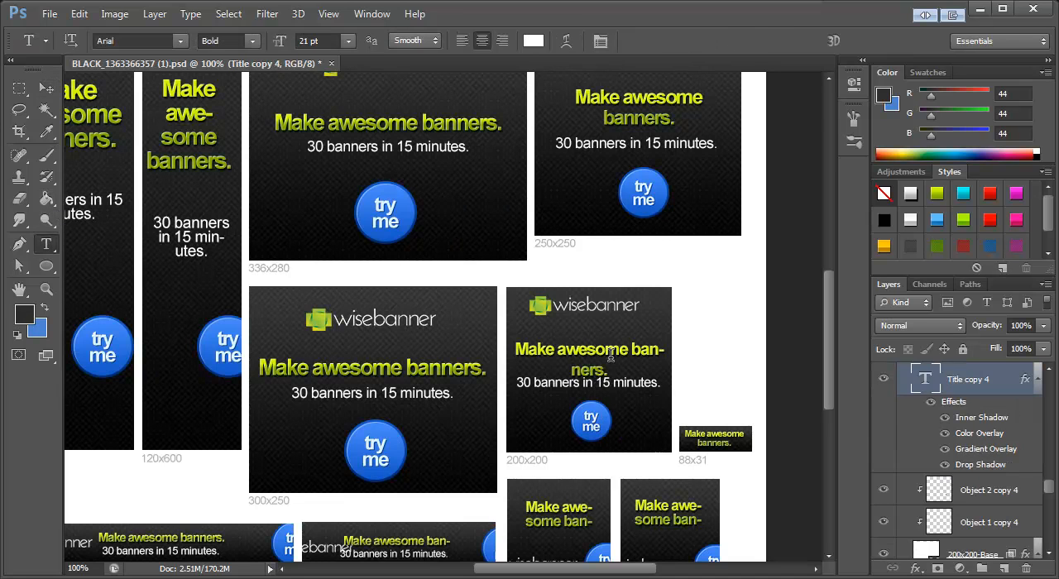
pyautogui.click(636, 350)
pyautogui.press('BackSpace')
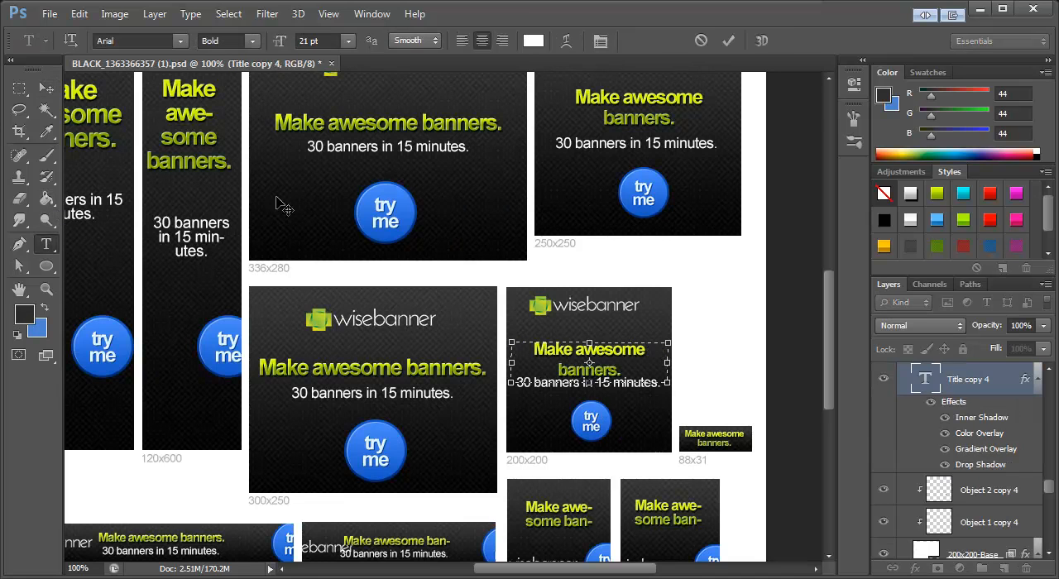
pyautogui.click(46, 89)
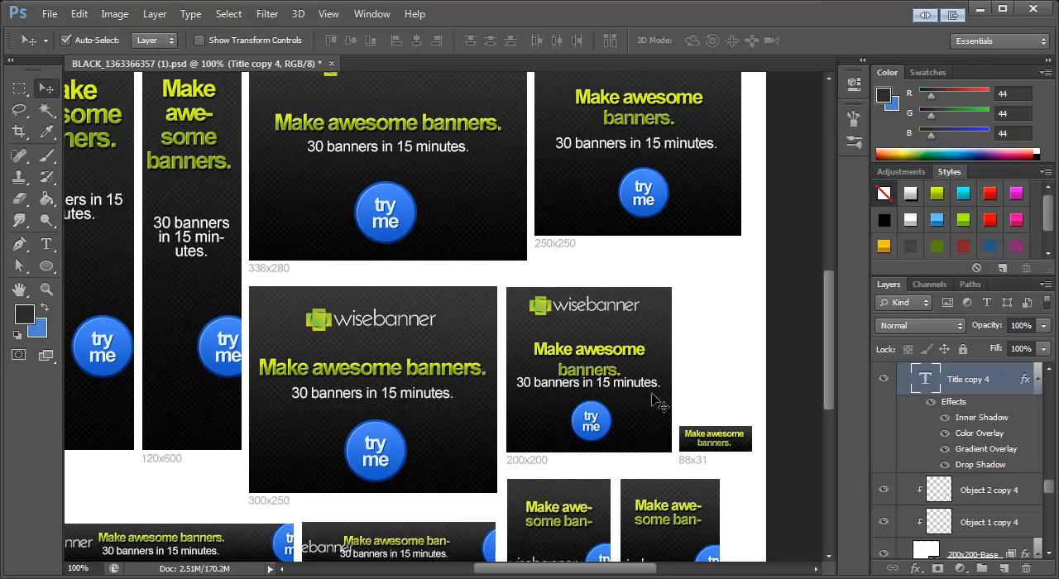
pyautogui.moveTo(606, 354); pyautogui.dragTo(602, 344)
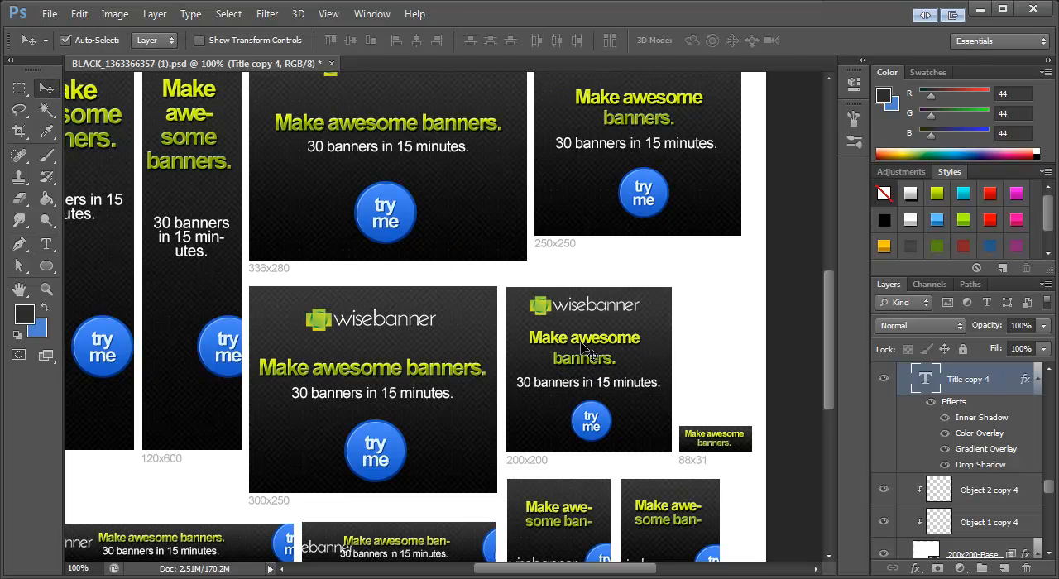
# Step: Set the 200x200 title's leading to 20 pt and nudge the title slightly down and right to center it
pyautogui.click(47, 245)
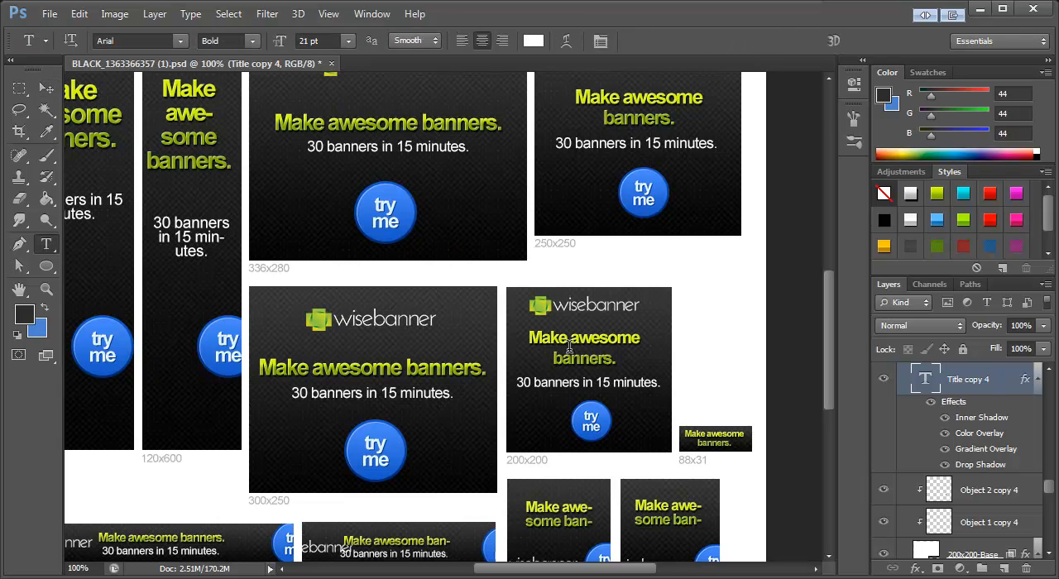
pyautogui.click(380, 18)
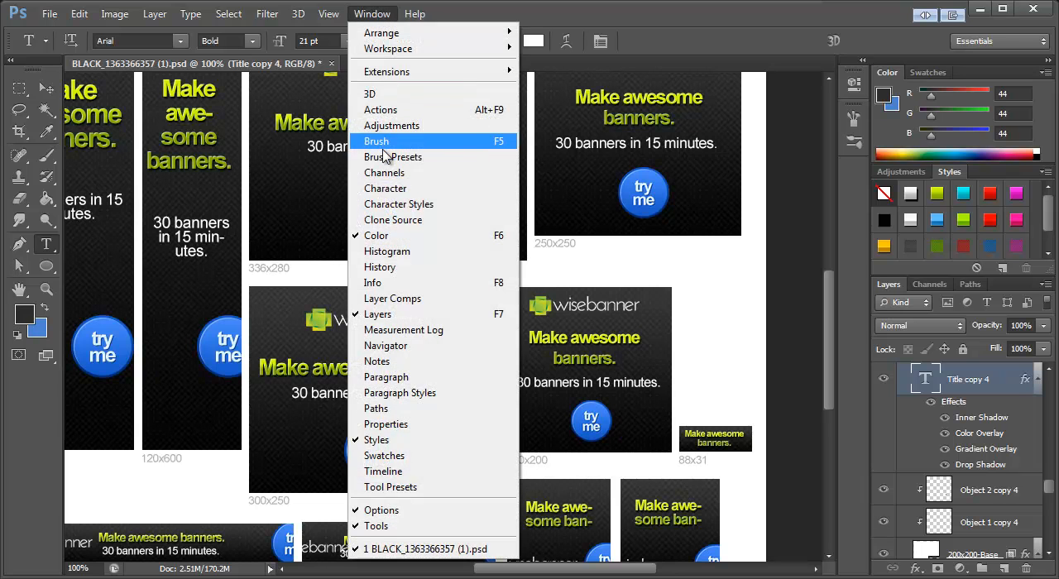
pyautogui.click(383, 189)
pyautogui.moveTo(1044, 340); pyautogui.dragTo(378, 137)
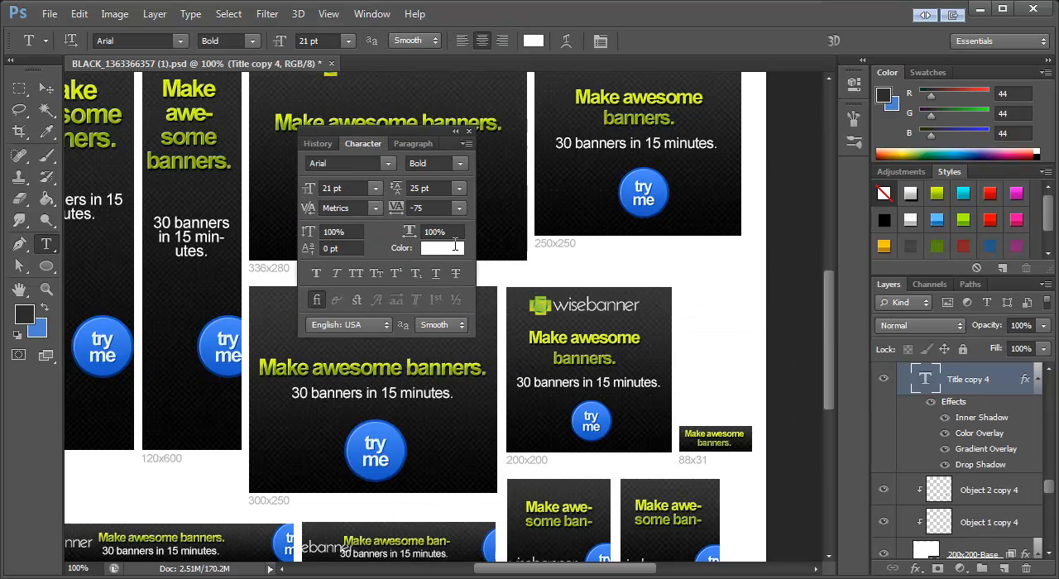
pyautogui.click(416, 188)
pyautogui.write('20')
pyautogui.press('Return')
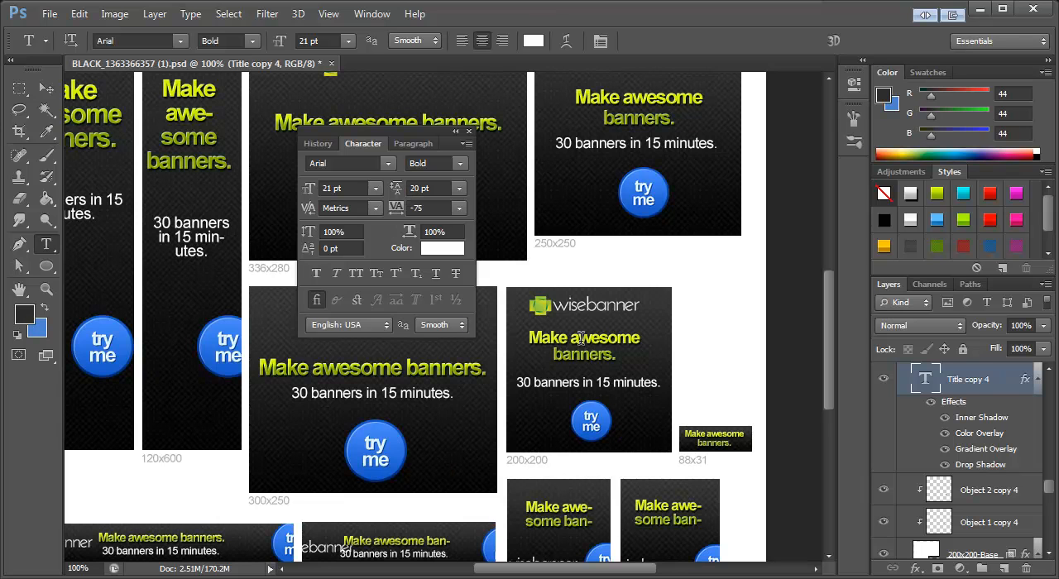
pyautogui.click(47, 89)
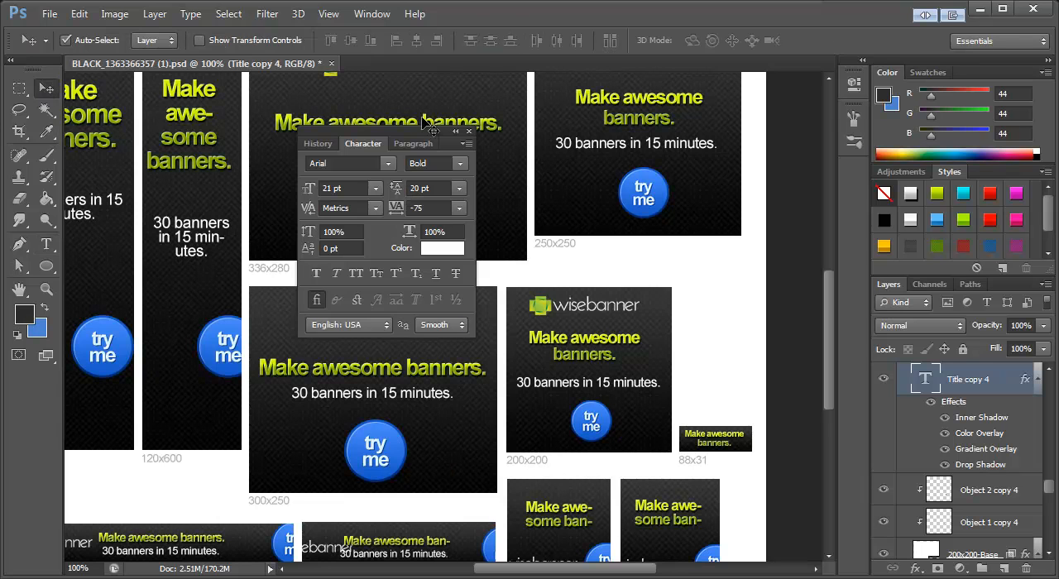
pyautogui.click(468, 131)
pyautogui.moveTo(611, 352); pyautogui.dragTo(616, 355)
# Step: Break the 120x120 title after "Make" and adjust its text box so all three lines through "banners." fit
pyautogui.scroll(-2, 649, 323)
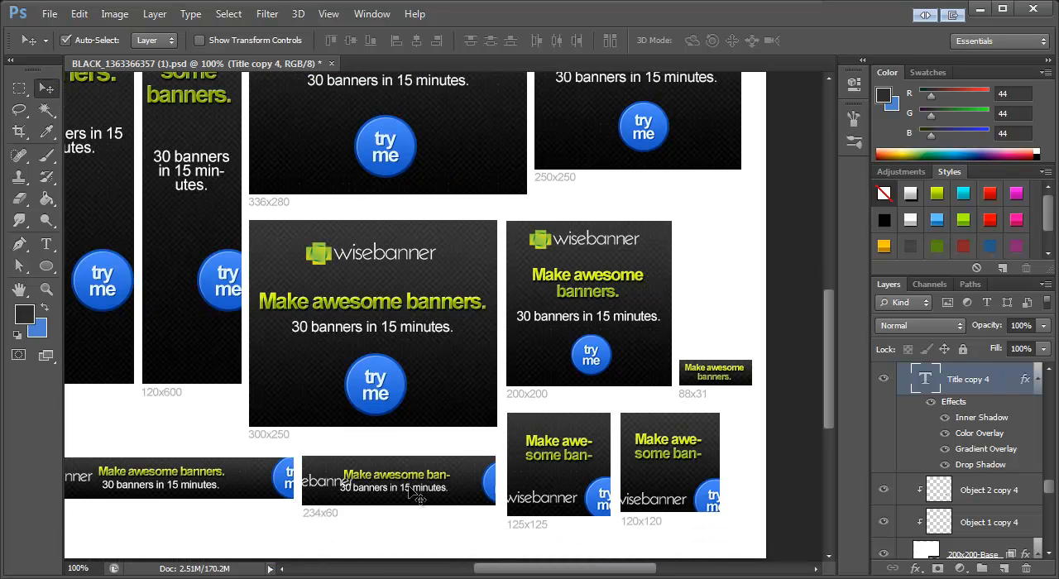
pyautogui.click(46, 244)
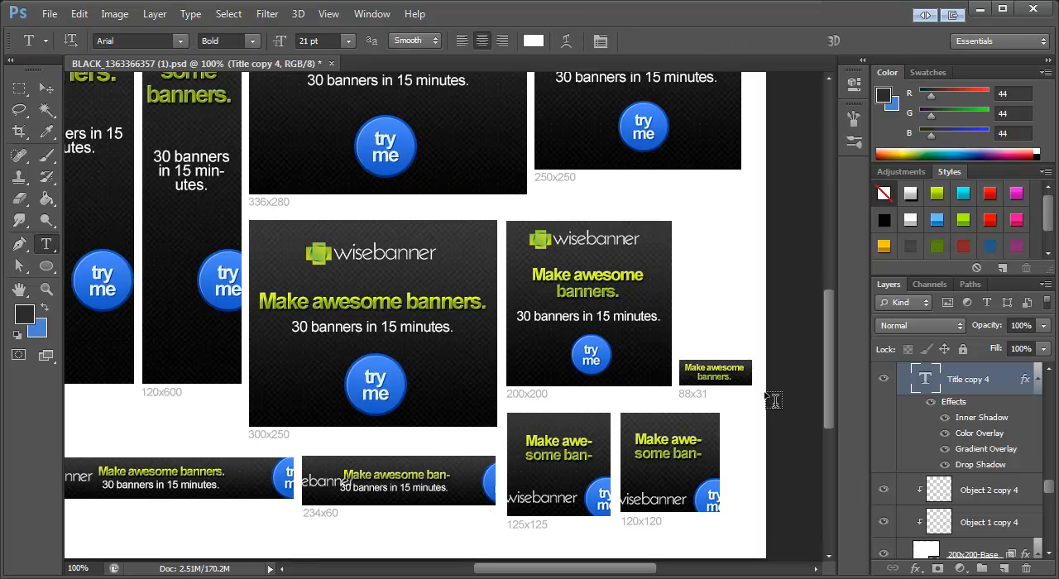
pyautogui.click(674, 441)
pyautogui.press('Return')
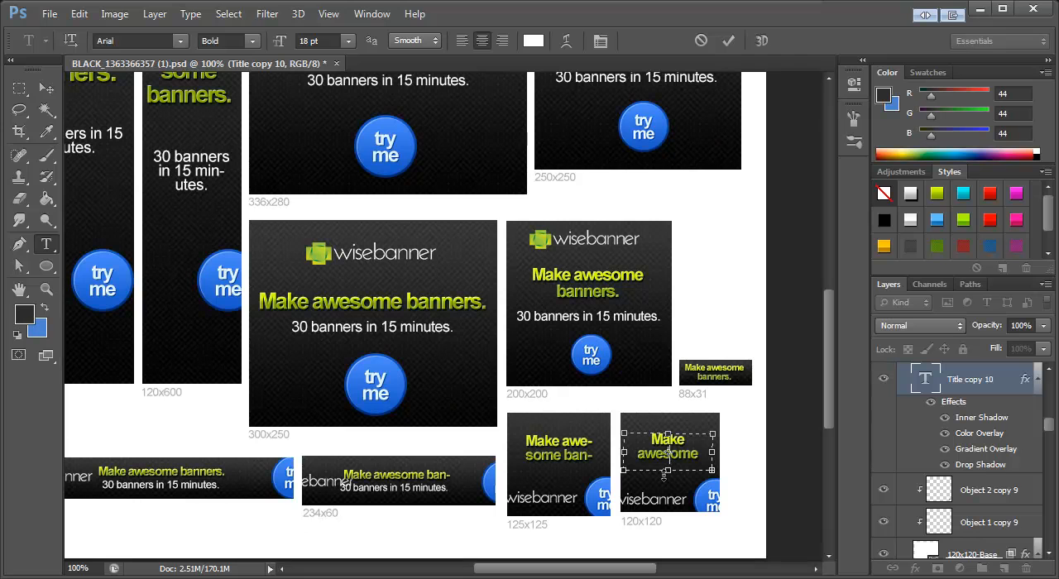
pyautogui.moveTo(670, 472)
pyautogui.mouseDown()
pyautogui.moveTo(671, 490)
pyautogui.moveTo(675, 463)
pyautogui.mouseUp()
pyautogui.click(42, 88)
# Step: Break the 125x125 title after "Make" and extend its text box downward to fit "banners." on a third line
pyautogui.click(575, 456)
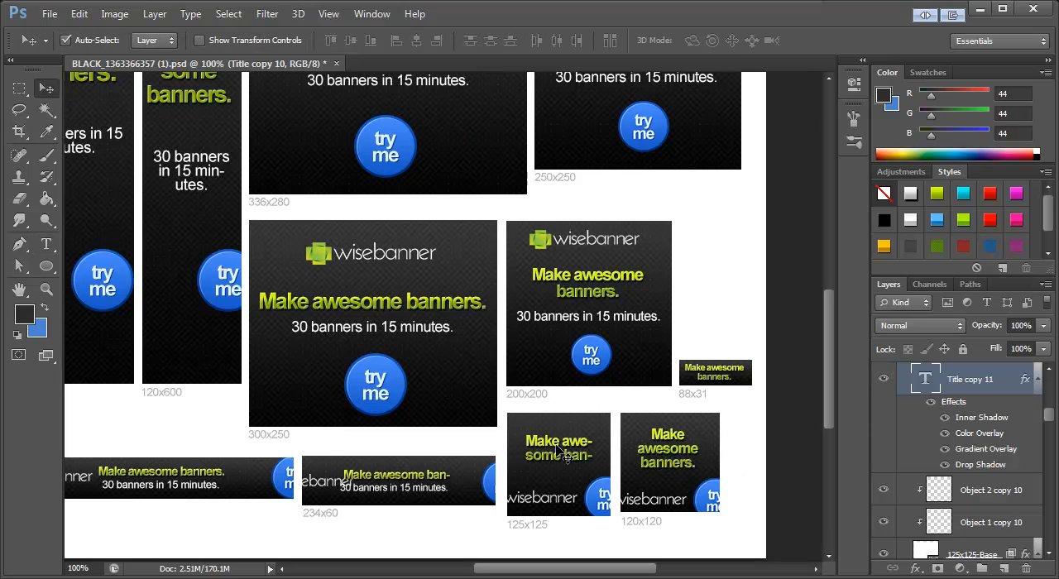
pyautogui.click(46, 244)
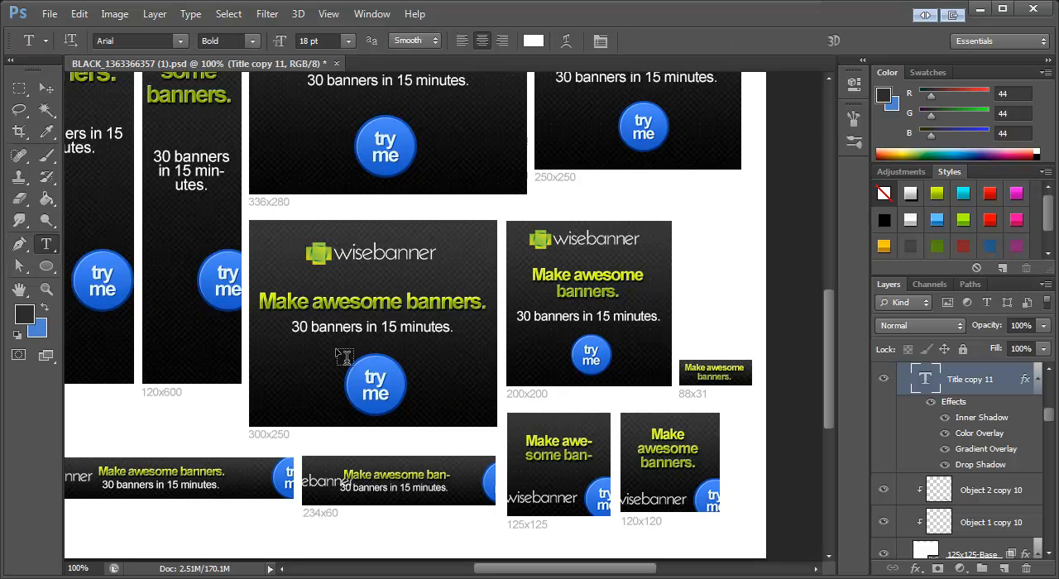
pyautogui.click(562, 448)
pyautogui.press('Return')
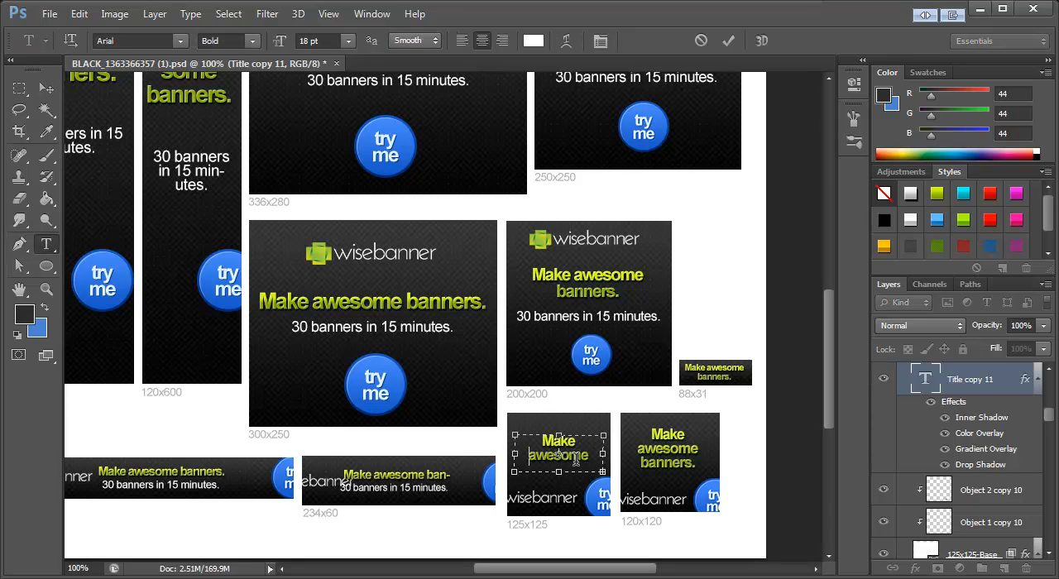
pyautogui.moveTo(560, 471); pyautogui.dragTo(561, 484)
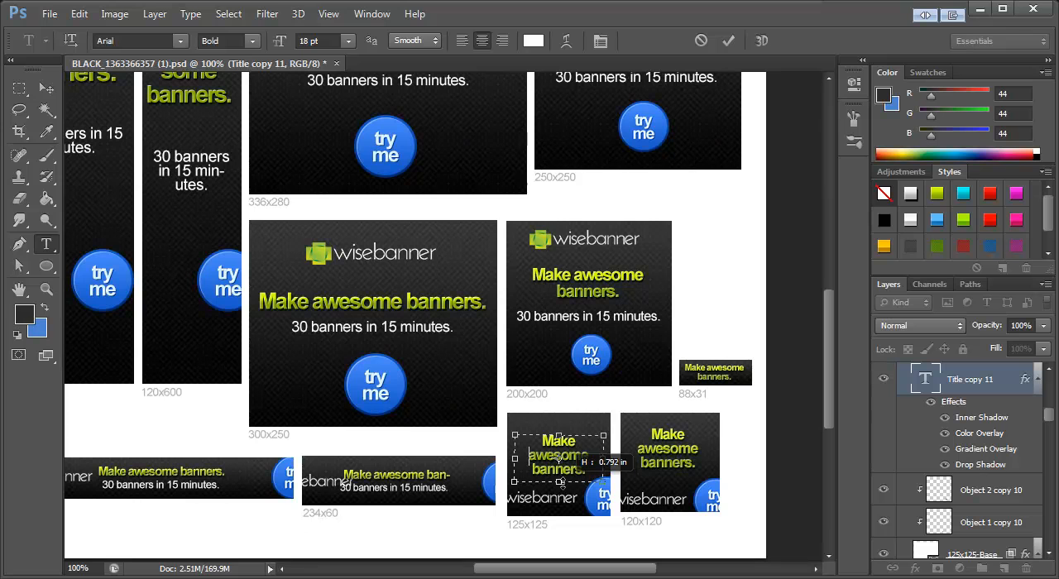
pyautogui.click(46, 88)
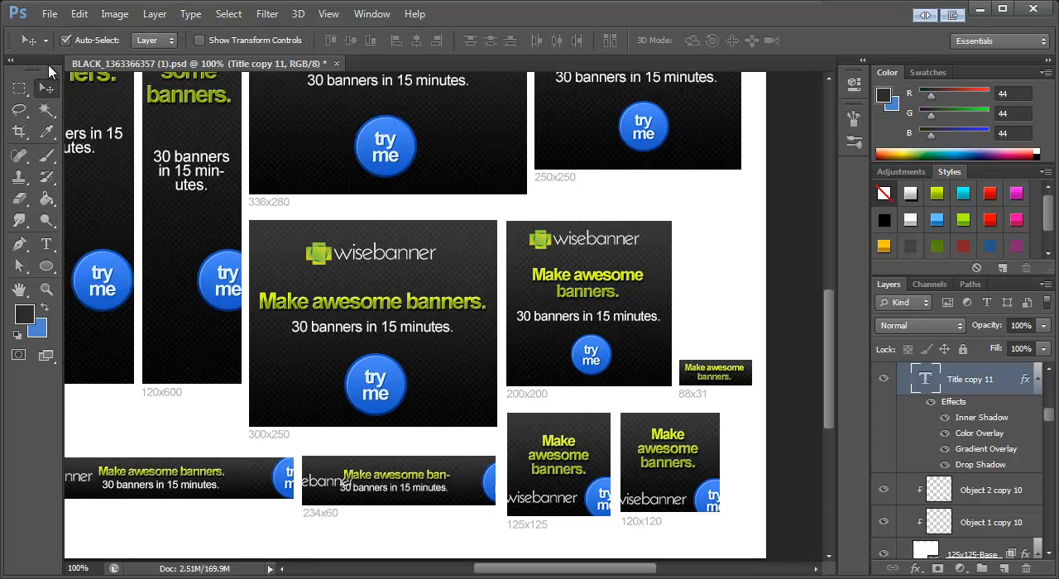
# Step: Delete the wisebanner logo from the 125x125 and 120x120 banners
pyautogui.click(557, 506)
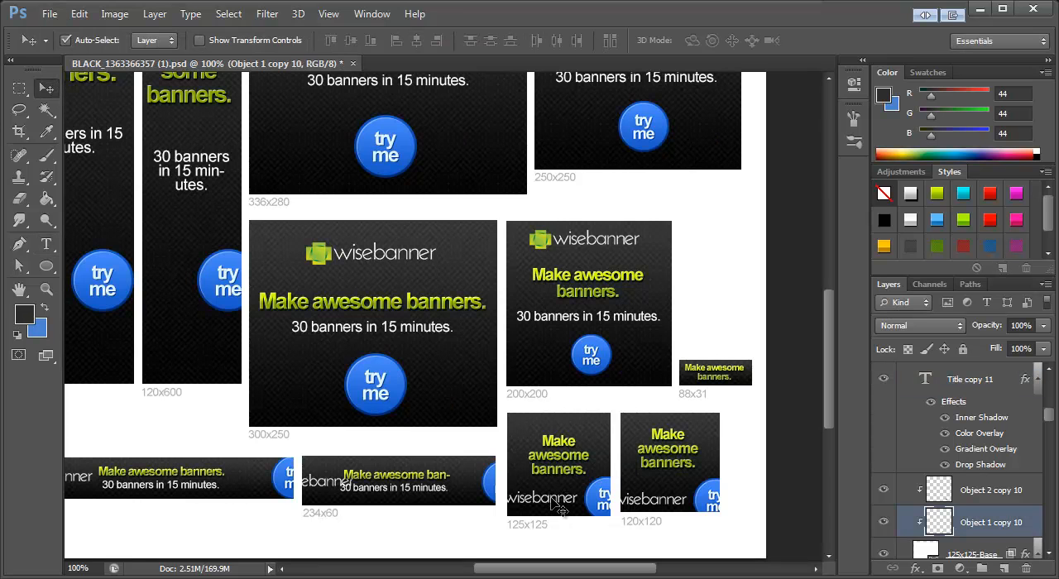
pyautogui.press('Delete')
pyautogui.click(648, 502)
pyautogui.press('Delete')
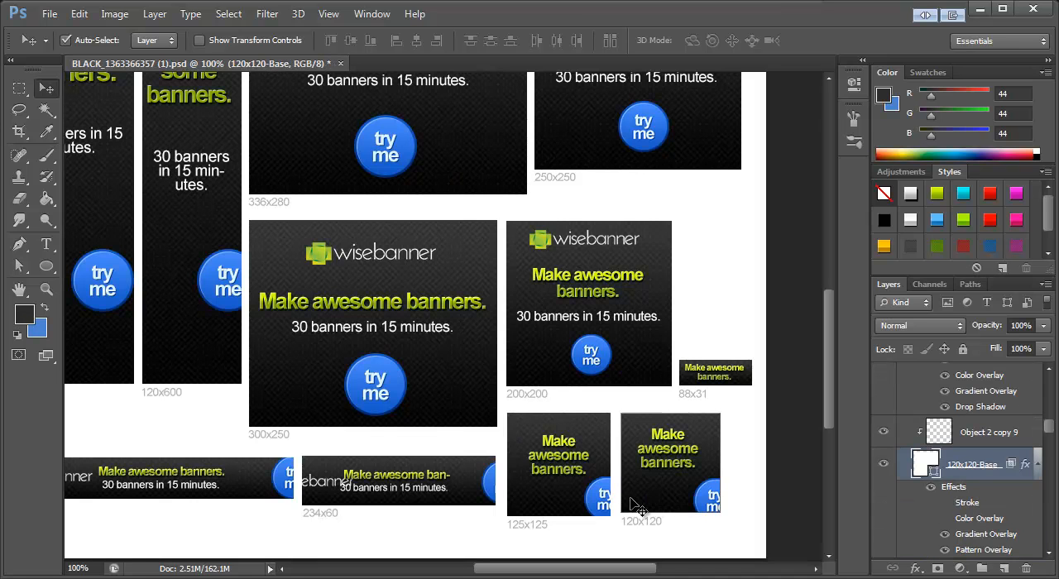
# Step: Center the "try me" buttons below the titles in the 125x125 and 120x120 banners, raising the 125x125 title slightly
pyautogui.moveTo(602, 499); pyautogui.dragTo(549, 505)
pyautogui.moveTo(562, 459); pyautogui.dragTo(559, 451)
pyautogui.moveTo(695, 502); pyautogui.dragTo(667, 498)
# Step: Delete the wisebanner logo from the 234x60 banner
pyautogui.moveTo(553, 570); pyautogui.dragTo(523, 573)
pyautogui.click(461, 489)
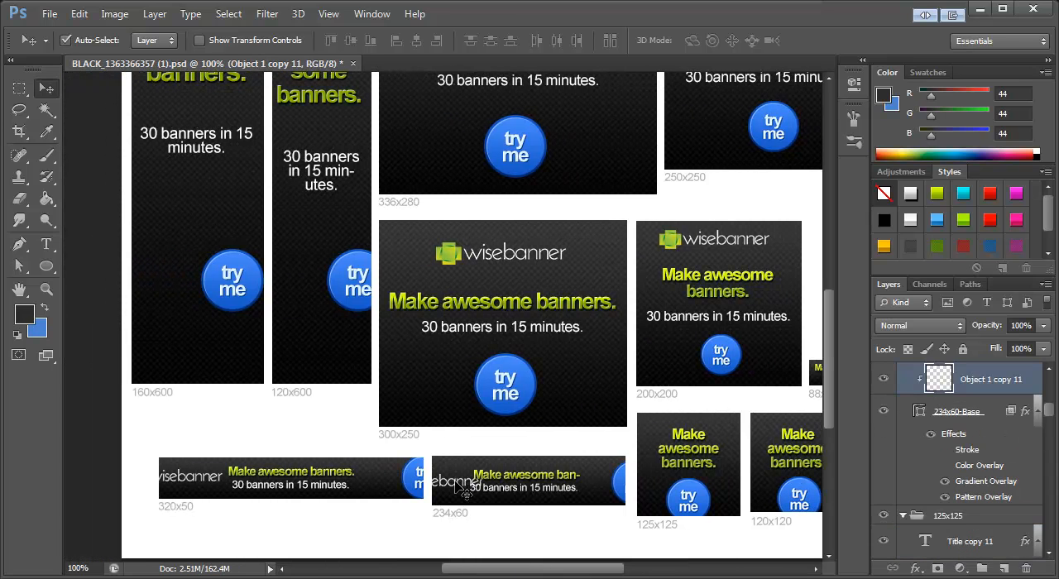
pyautogui.press('Delete')
pyautogui.click(210, 484)
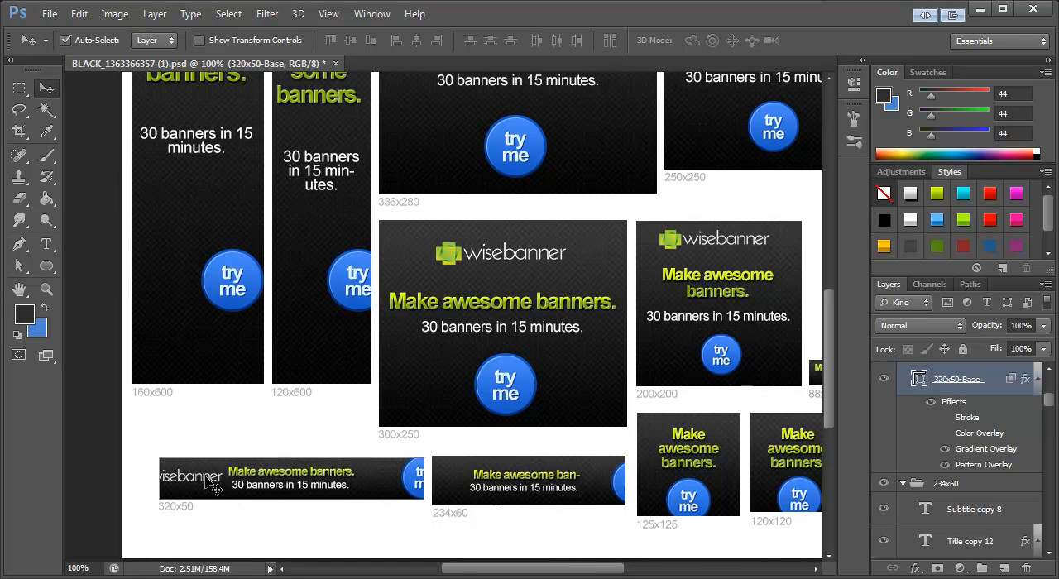
pyautogui.press('Delete')
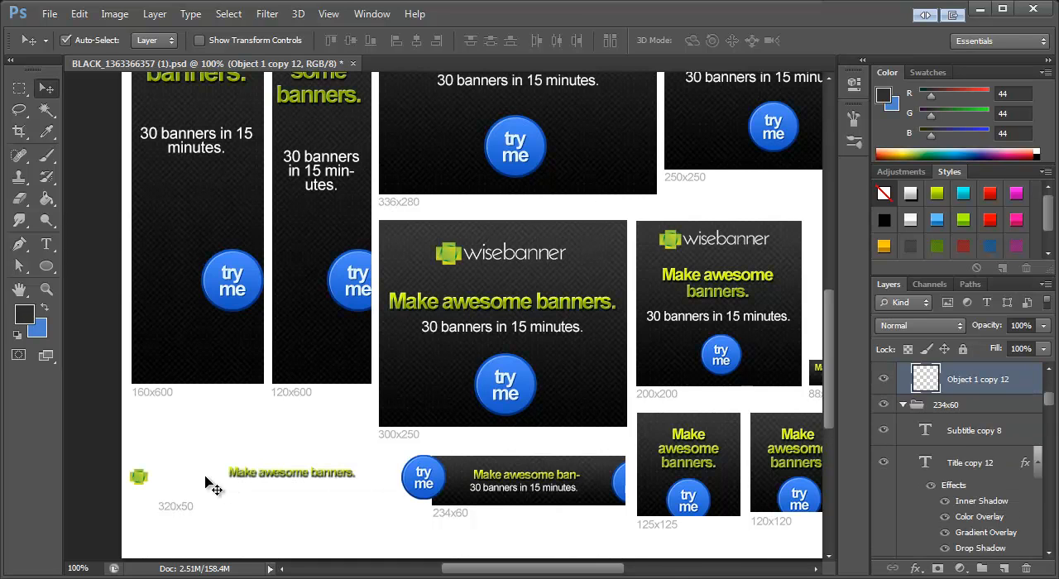
pyautogui.hotkey('ctrl', 'z')
# Step: Delete the logo from the 320x50 banner and move its title and subtitle together to the banner's left end
pyautogui.click(209, 485)
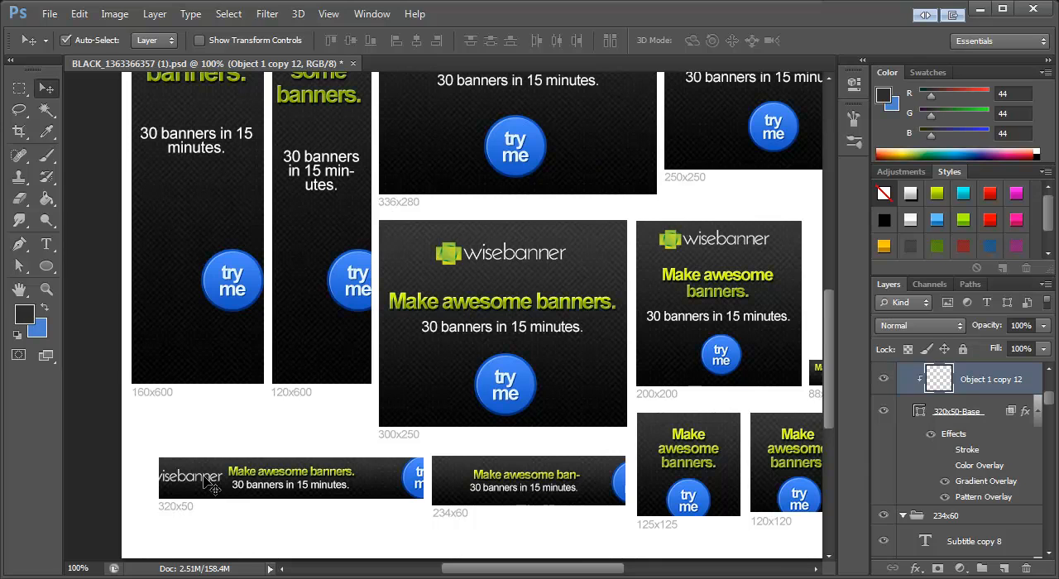
pyautogui.press('Delete')
pyautogui.click(313, 473)
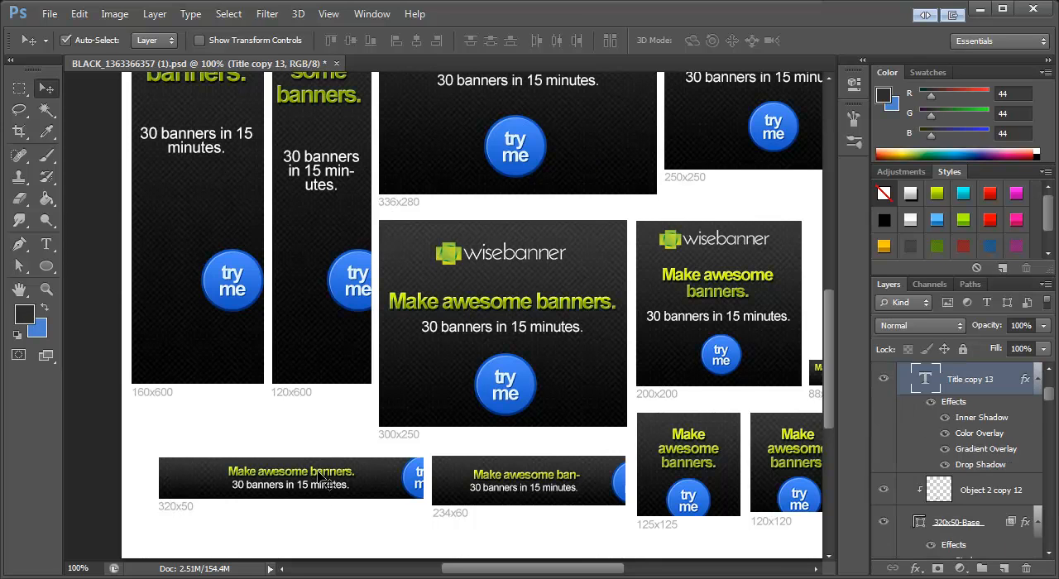
pyautogui.keyDown('shift'); pyautogui.click(328, 487); pyautogui.keyUp('shift')
pyautogui.moveTo(330, 488); pyautogui.dragTo(212, 447)
# Step: Align the 320x50 subtitle with the title's left edge and move the "try me" button fully into the banner
pyautogui.click(234, 487)
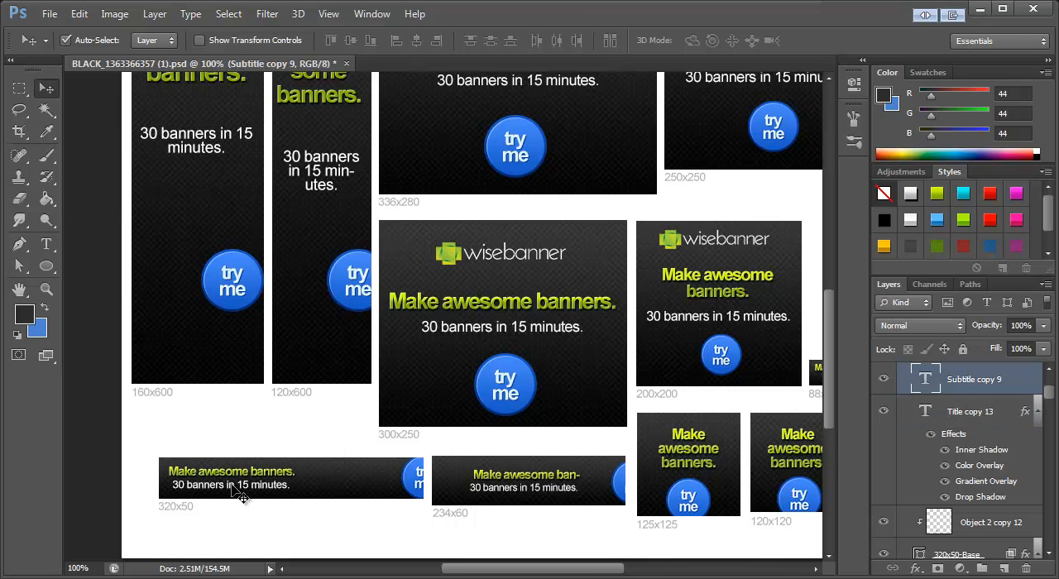
pyautogui.moveTo(236, 490); pyautogui.dragTo(232, 490)
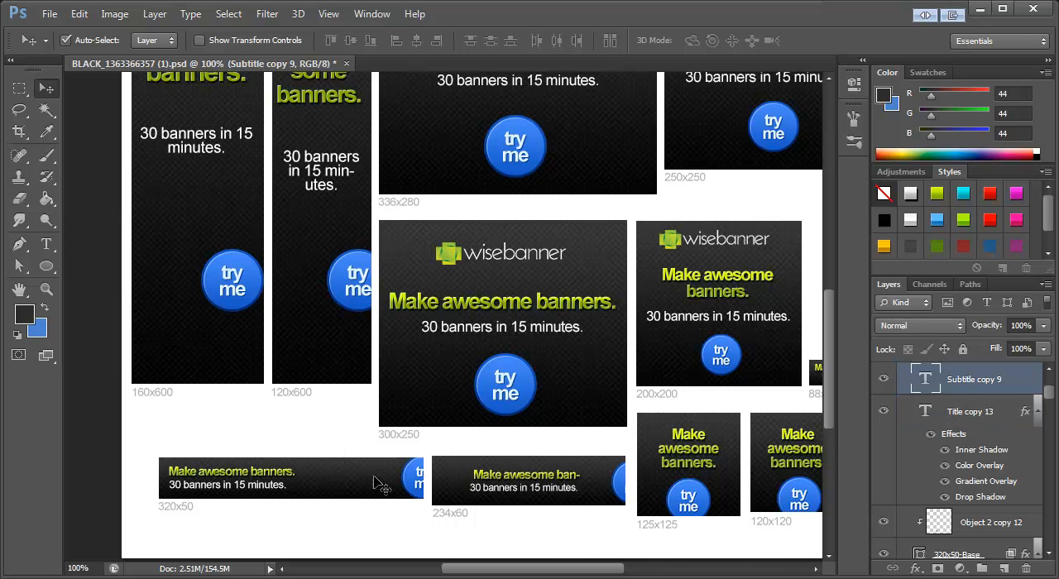
pyautogui.moveTo(417, 486); pyautogui.dragTo(376, 478)
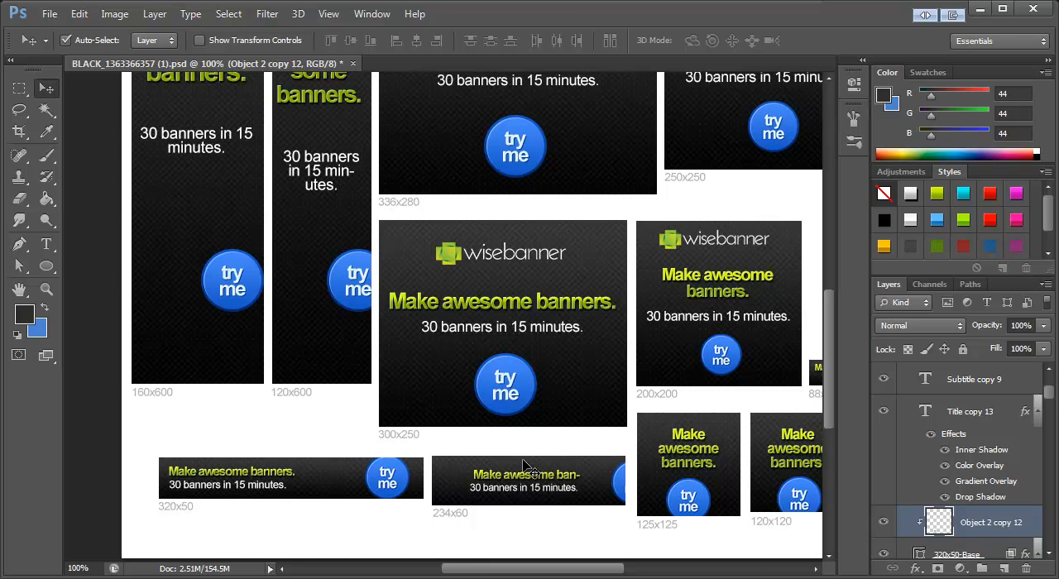
# Step: Move the 234x60 title and subtitle to the banner's left end and nudge the title to share the subtitle's left edge
pyautogui.click(519, 478)
pyautogui.keyDown('shift'); pyautogui.click(525, 488); pyautogui.keyUp('shift')
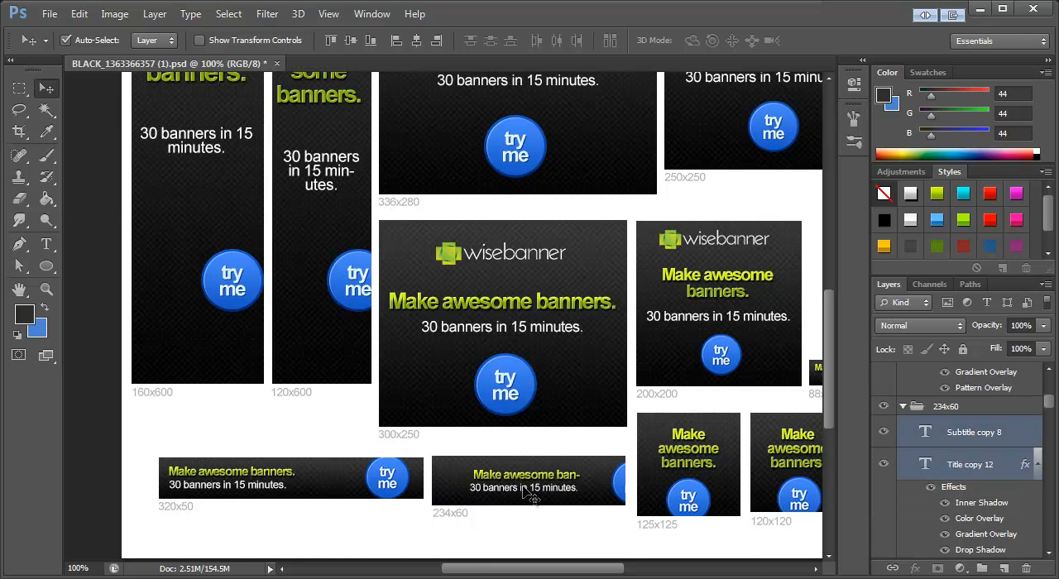
pyautogui.moveTo(530, 490); pyautogui.dragTo(501, 487)
pyautogui.click(464, 447)
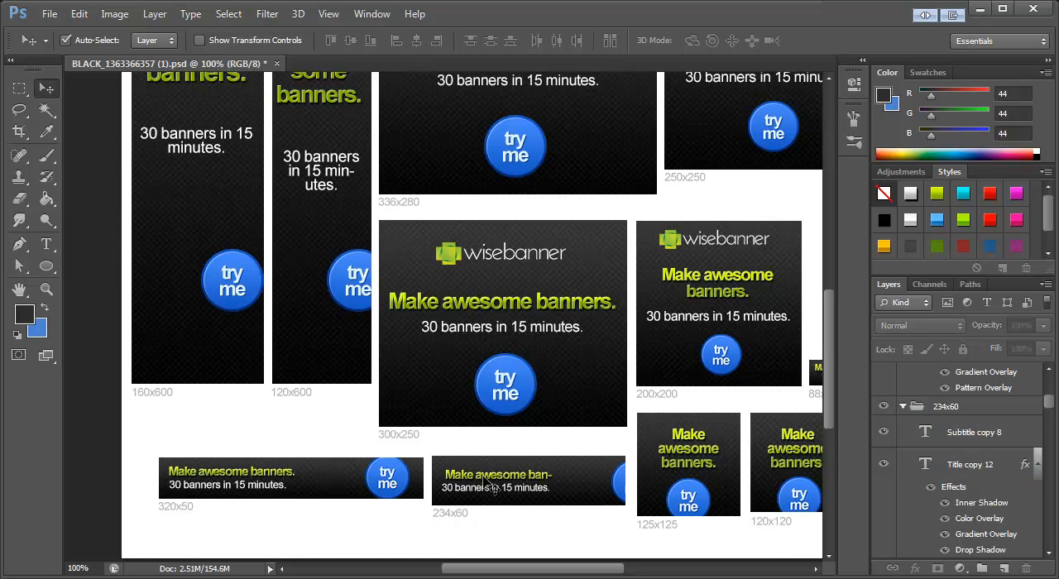
pyautogui.click(485, 478)
pyautogui.press('Left')
pyautogui.press('Left')
pyautogui.press('Left')
pyautogui.press('Left')
pyautogui.press('Left')
pyautogui.press('Right')
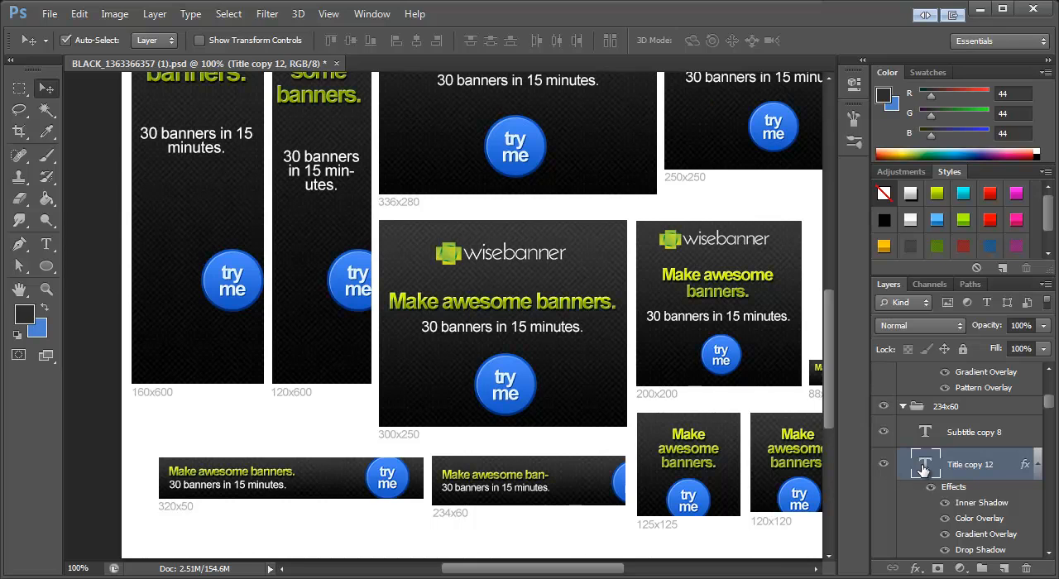
# Step: Widen the text box of the 234x60 title so "Make awesome banners." fits on one line
pyautogui.click(46, 244)
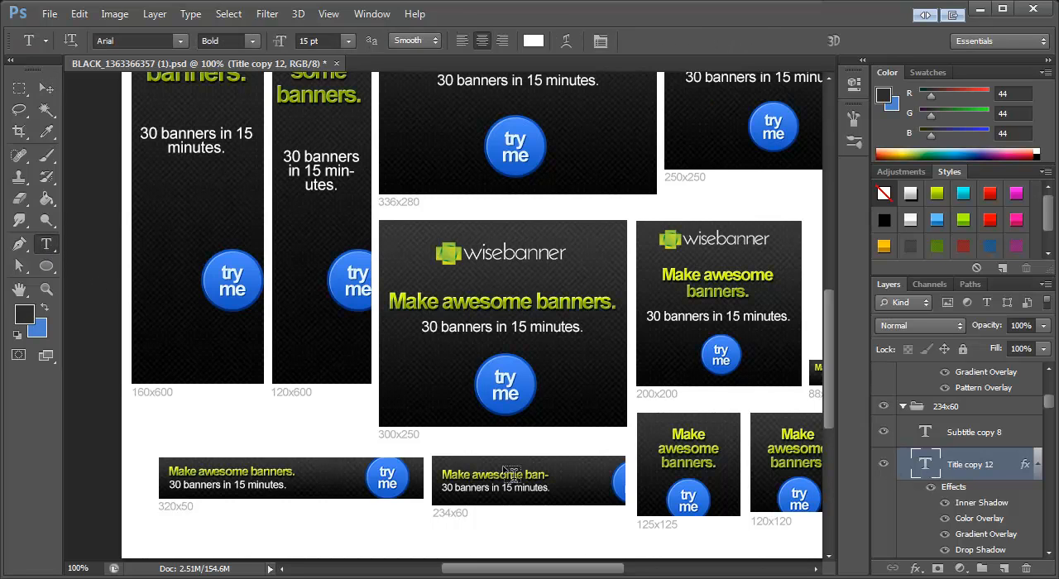
pyautogui.click(495, 483)
pyautogui.moveTo(560, 493)
pyautogui.mouseDown()
pyautogui.moveTo(589, 493)
pyautogui.moveTo(576, 492)
pyautogui.mouseUp()
pyautogui.click(48, 90)
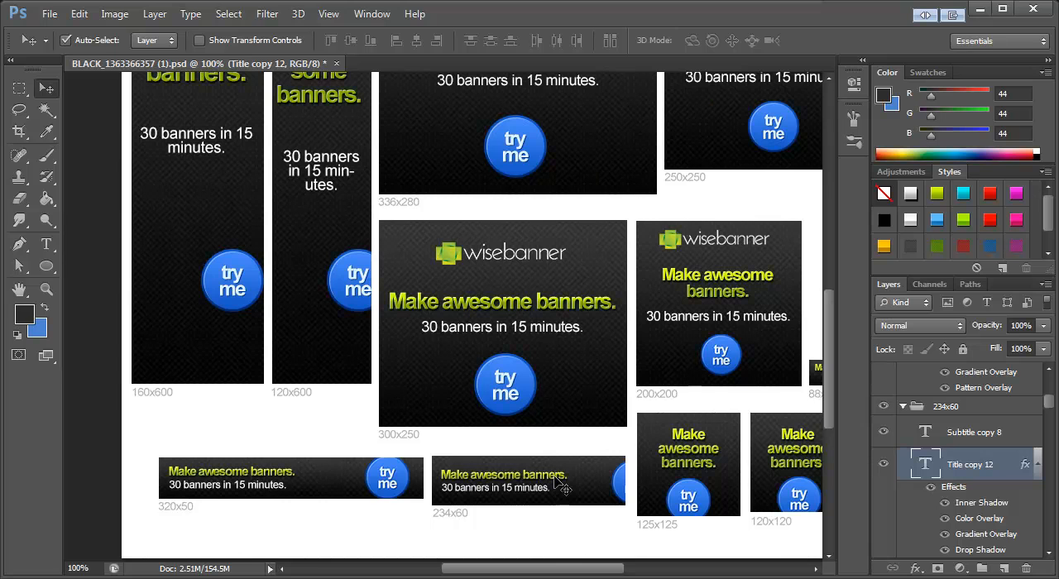
# Step: Scale the 234x60 title to about 106% width and 105% height and move the "try me" button fully into the banner
pyautogui.hotkey('ctrl', 't')
pyautogui.moveTo(579, 468)
pyautogui.mouseDown()
pyautogui.moveTo(602, 466)
pyautogui.moveTo(584, 469)
pyautogui.mouseUp()
pyautogui.click(46, 88)
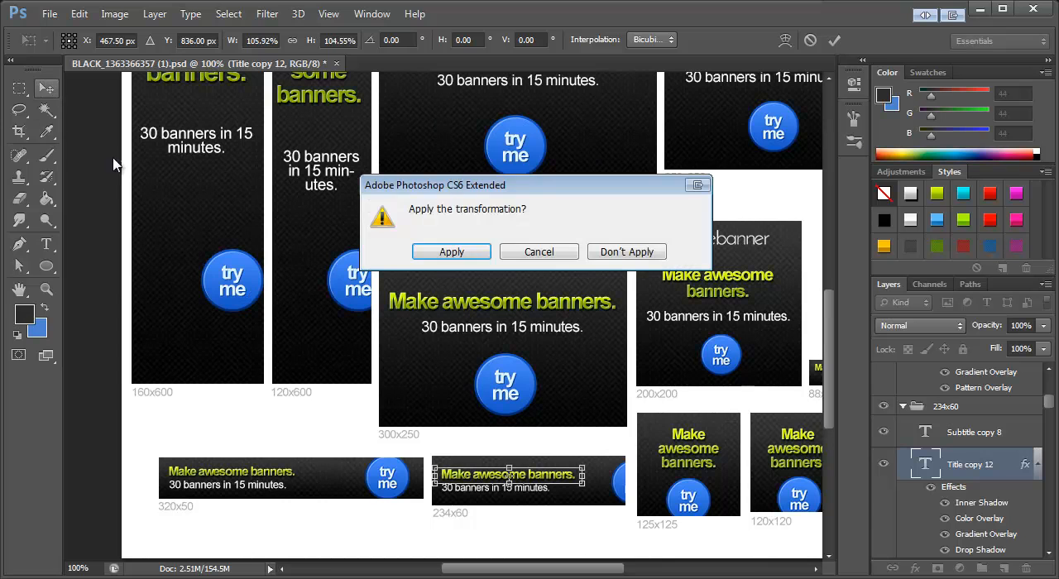
pyautogui.click(452, 252)
pyautogui.moveTo(624, 485); pyautogui.dragTo(589, 485)
# Step: Move the "try me" buttons of the 160x600 and 120x600 banners slightly down and centre them horizontally
pyautogui.scroll(5, 407, 447)
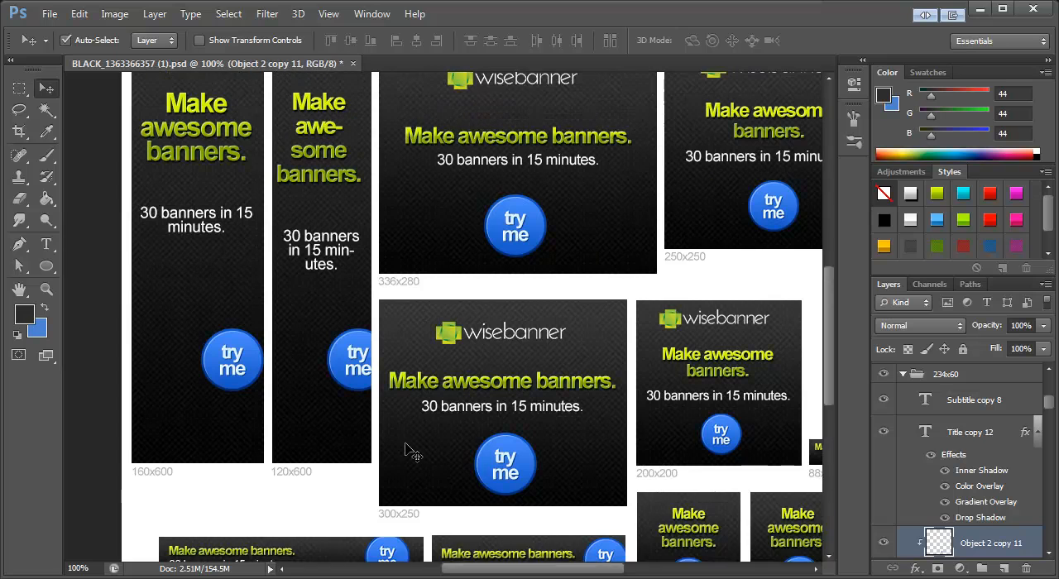
pyautogui.scroll(-1, 306, 397)
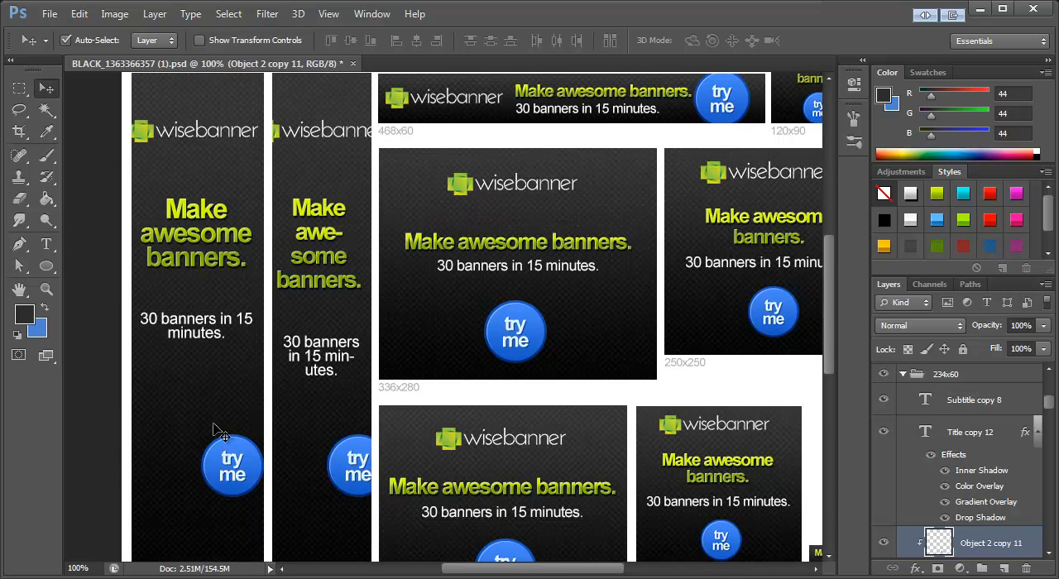
pyautogui.scroll(-1, 225, 464)
pyautogui.moveTo(231, 408); pyautogui.dragTo(198, 433)
pyautogui.moveTo(348, 406); pyautogui.dragTo(317, 426)
# Step: Move the subtitles of the 160x600 and 120x600 banners down to about midway between title and button
pyautogui.scroll(2, 330, 352)
pyautogui.moveTo(203, 367); pyautogui.dragTo(251, 416)
pyautogui.moveTo(318, 396); pyautogui.dragTo(317, 416)
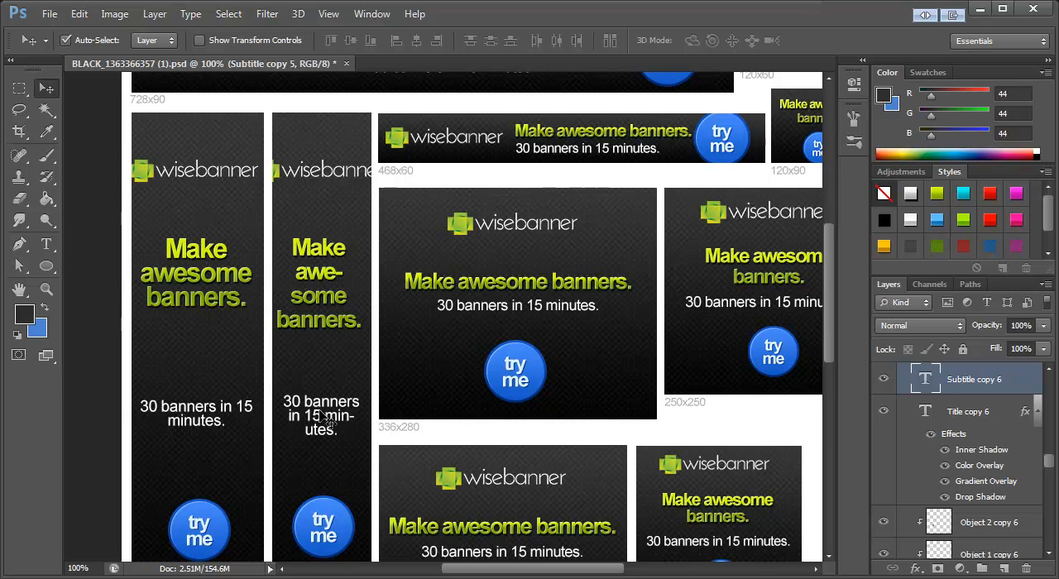
# Step: Set the words "awesome banners." in the 120x600 title to 24 pt so "awesome" fits on one line
pyautogui.scroll(-3, 330, 418)
pyautogui.scroll(1, 336, 389)
pyautogui.scroll(2, 344, 382)
pyautogui.click(222, 274)
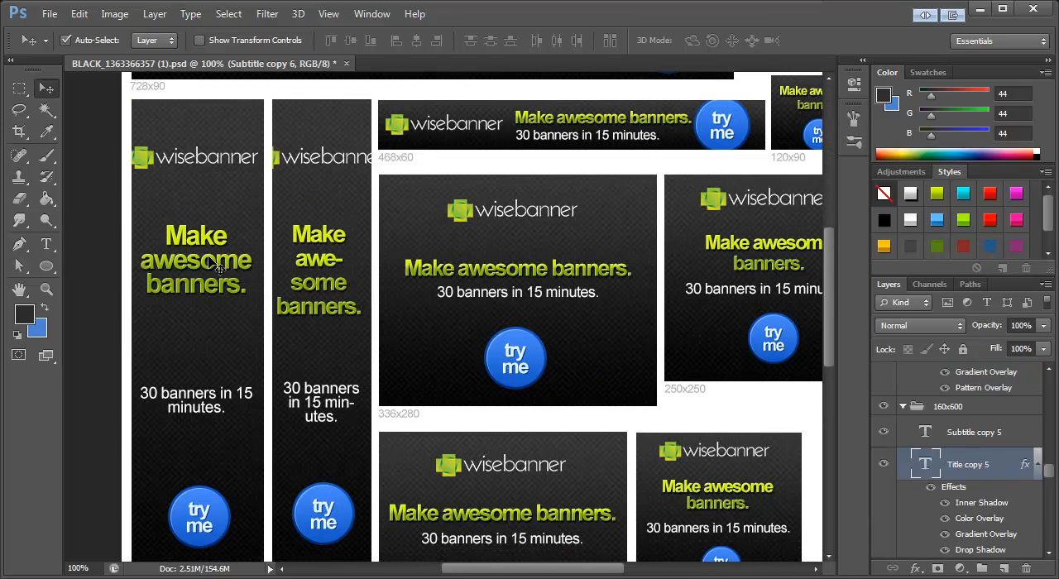
pyautogui.click(51, 246)
pyautogui.click(299, 267)
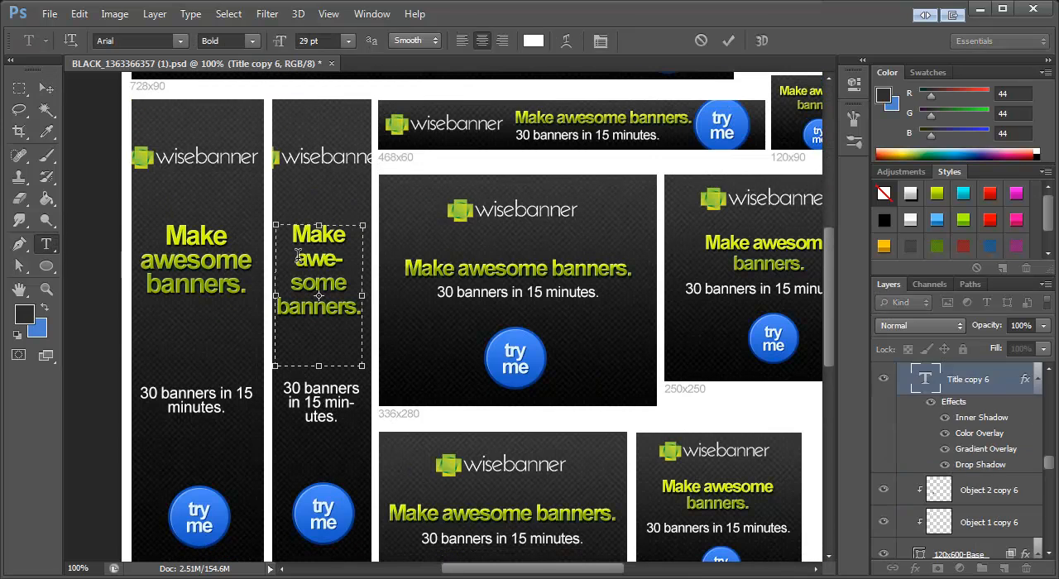
pyautogui.moveTo(295, 257); pyautogui.dragTo(376, 302)
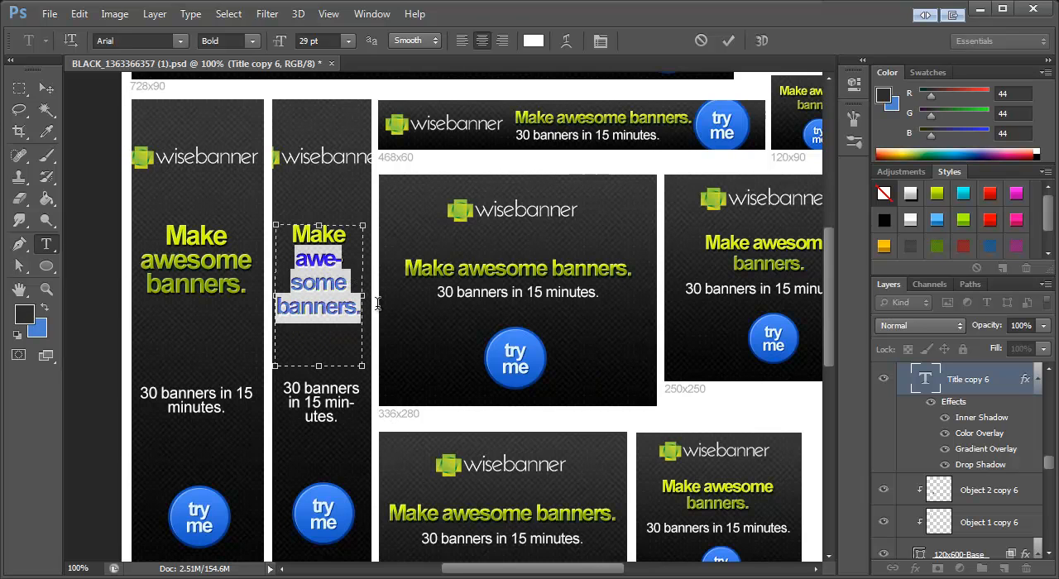
pyautogui.moveTo(310, 40); pyautogui.dragTo(300, 40)
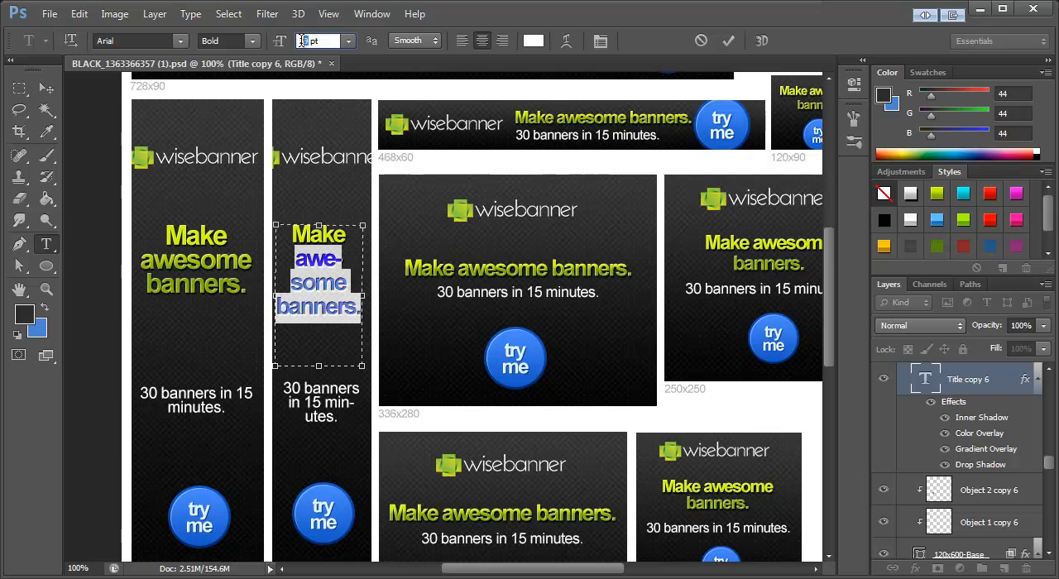
pyautogui.write('24')
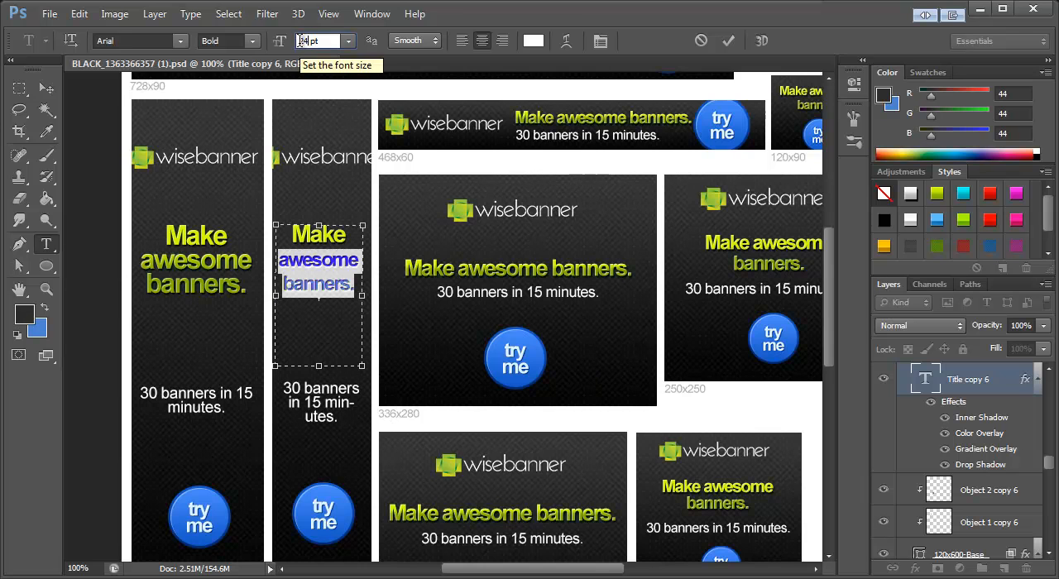
pyautogui.click(321, 259)
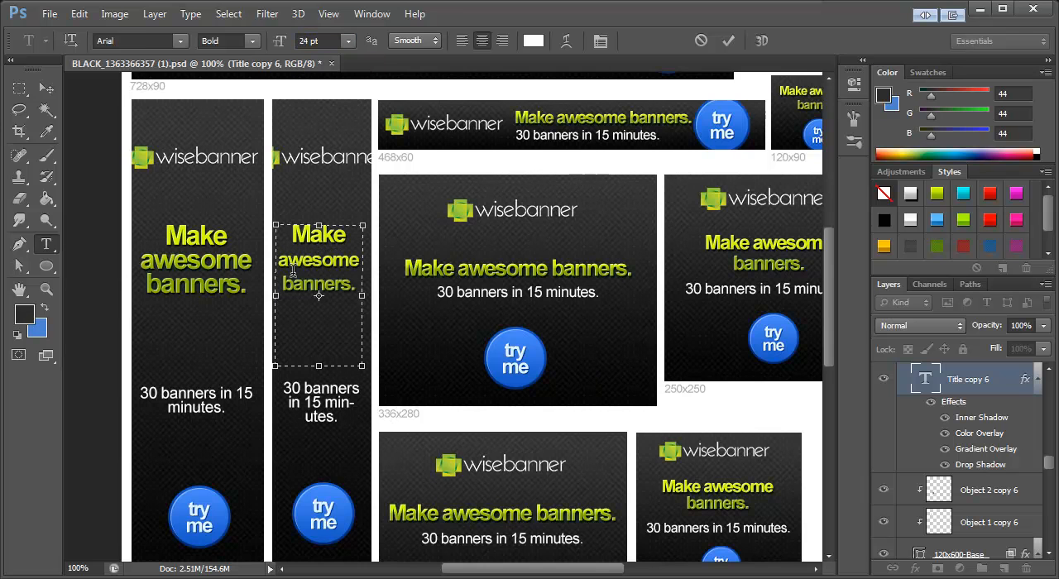
pyautogui.click(42, 94)
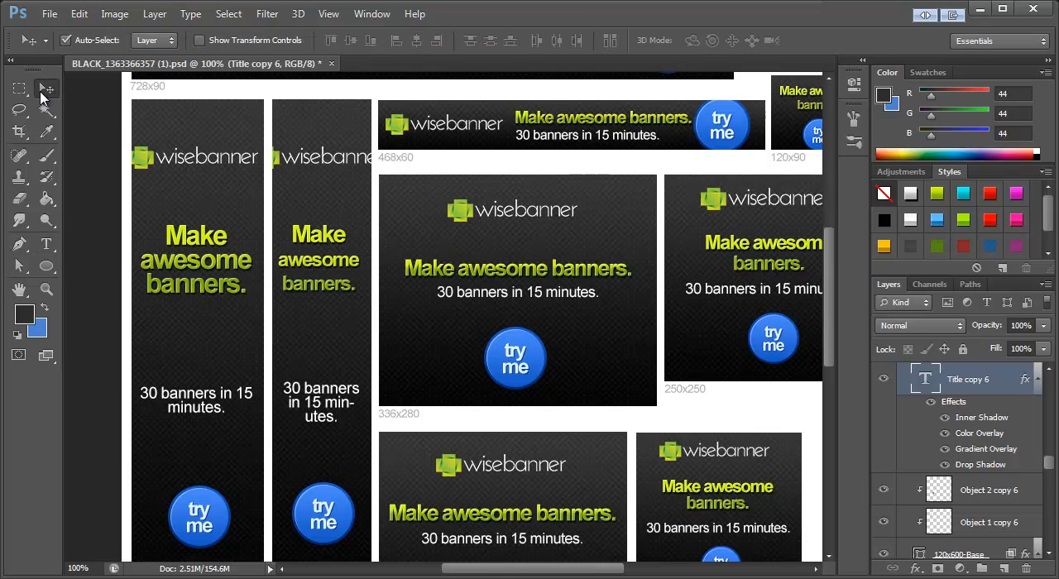
# Step: Nudge the 120x600 title slightly down and the subtitles of the 120x600 and 160x600 banners slightly up
pyautogui.moveTo(335, 290); pyautogui.dragTo(335, 300)
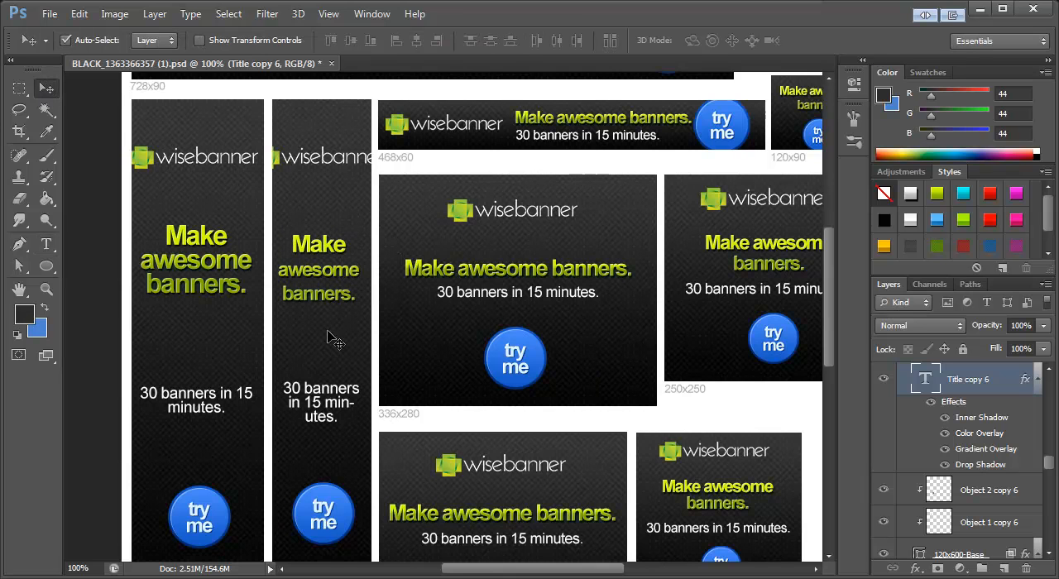
pyautogui.moveTo(329, 397); pyautogui.dragTo(330, 382)
pyautogui.moveTo(192, 402); pyautogui.dragTo(192, 392)
# Step: Centre the wisebanner logo in the 160x600 banner and shrink it to leave a margin on both sides
pyautogui.scroll(-2, 364, 380)
pyautogui.scroll(2, 364, 380)
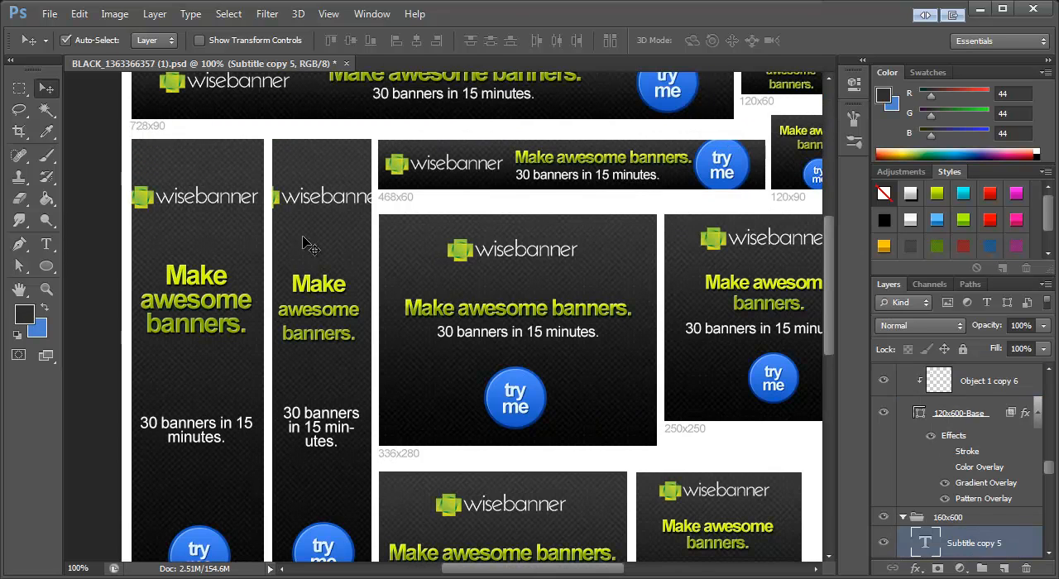
pyautogui.moveTo(143, 200); pyautogui.dragTo(146, 206)
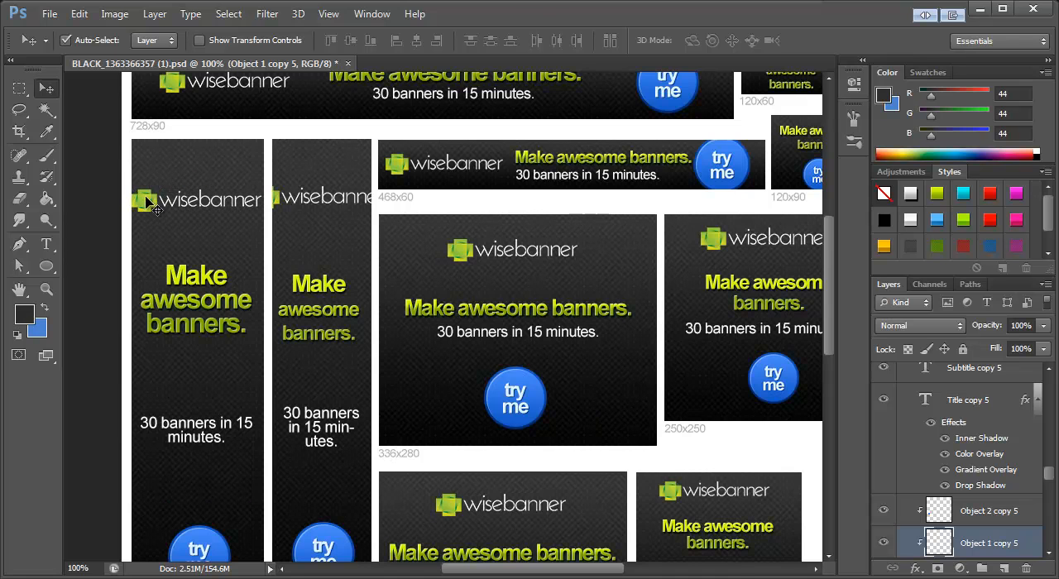
pyautogui.hotkey('ctrl', 't')
pyautogui.moveTo(261, 189); pyautogui.dragTo(256, 191)
pyautogui.click(46, 88)
pyautogui.click(441, 255)
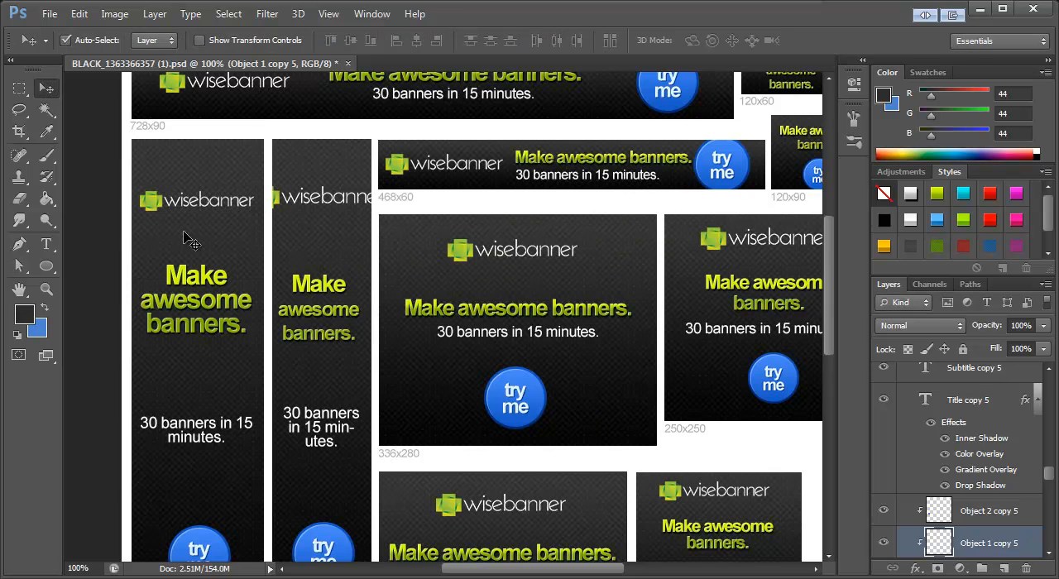
# Step: Try scaling the whole 120x600 logo down to about 60% to fit the banner's width
pyautogui.hotkey('ctrl', 'j')
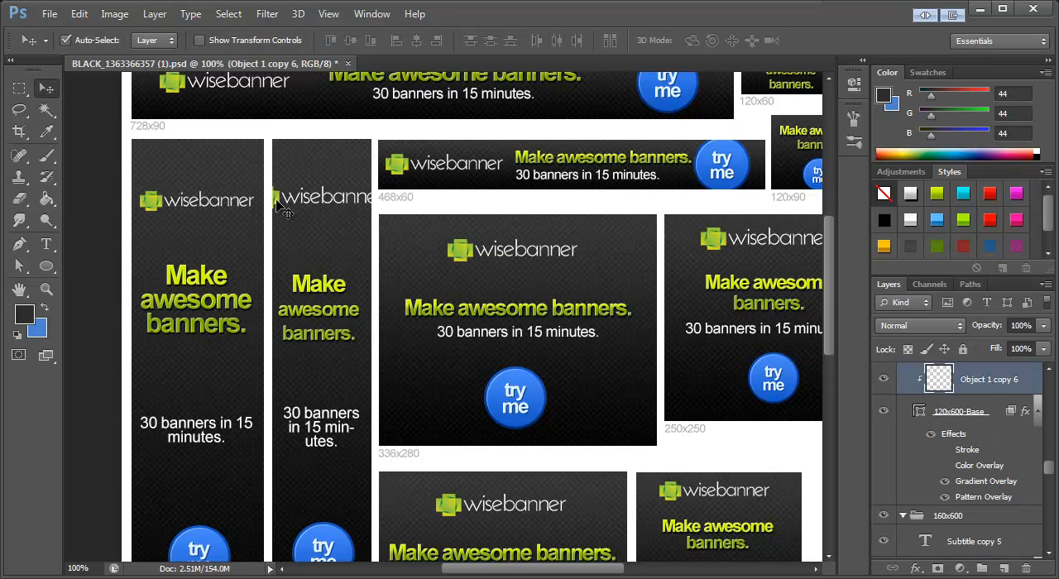
pyautogui.scroll(-9, 321, 281)
pyautogui.scroll(7, 344, 446)
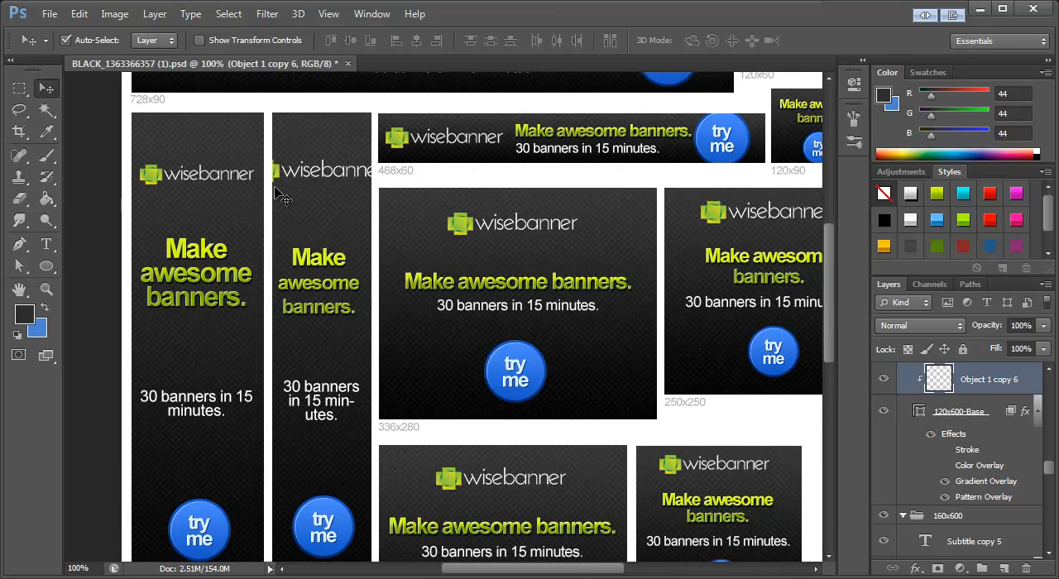
pyautogui.hotkey('ctrl', 't')
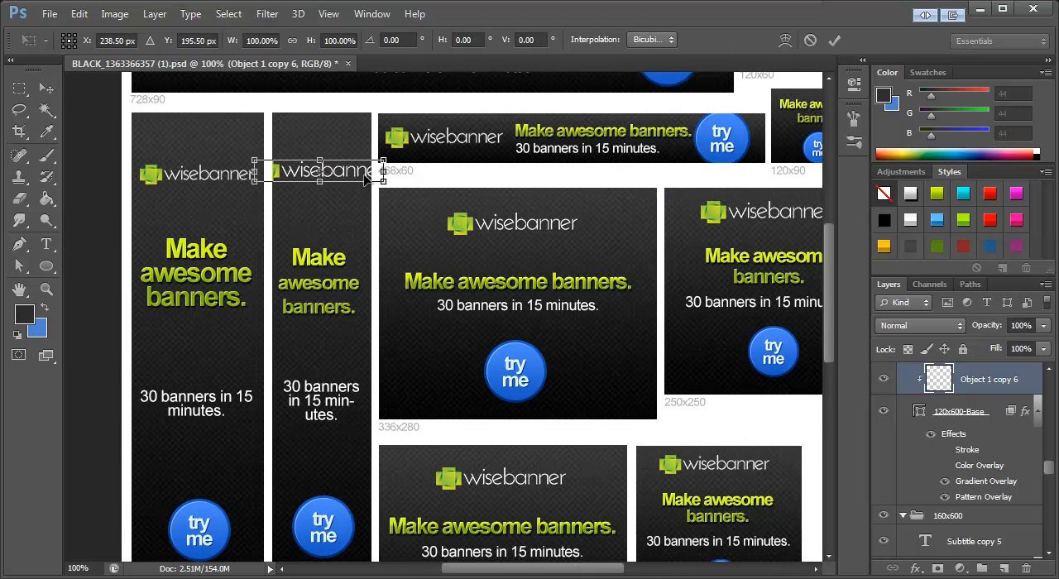
pyautogui.moveTo(385, 183); pyautogui.dragTo(360, 179)
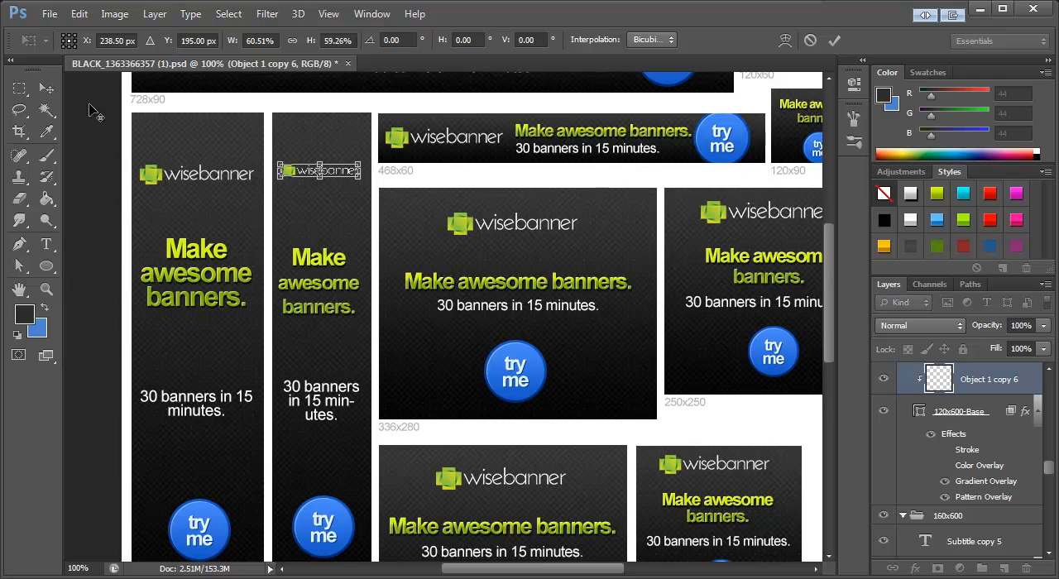
pyautogui.click(46, 89)
pyautogui.click(447, 251)
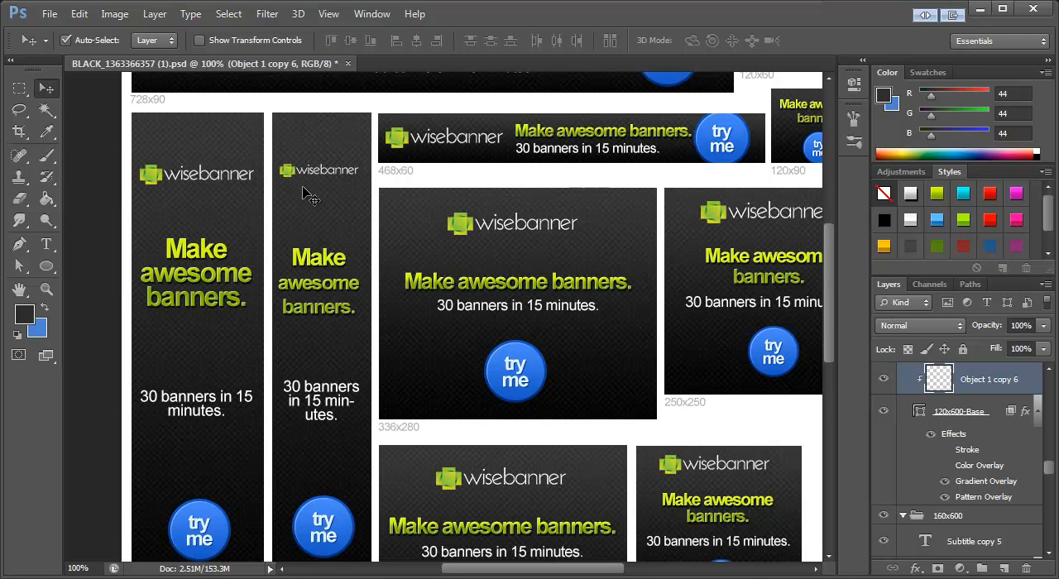
pyautogui.hotkey('ctrl', 'z')
# Step: Shift the 120x600 logo to expose its green icon, then cut the icon out with a rectangular selection
pyautogui.moveTo(287, 182); pyautogui.dragTo(310, 179)
pyautogui.click(21, 94)
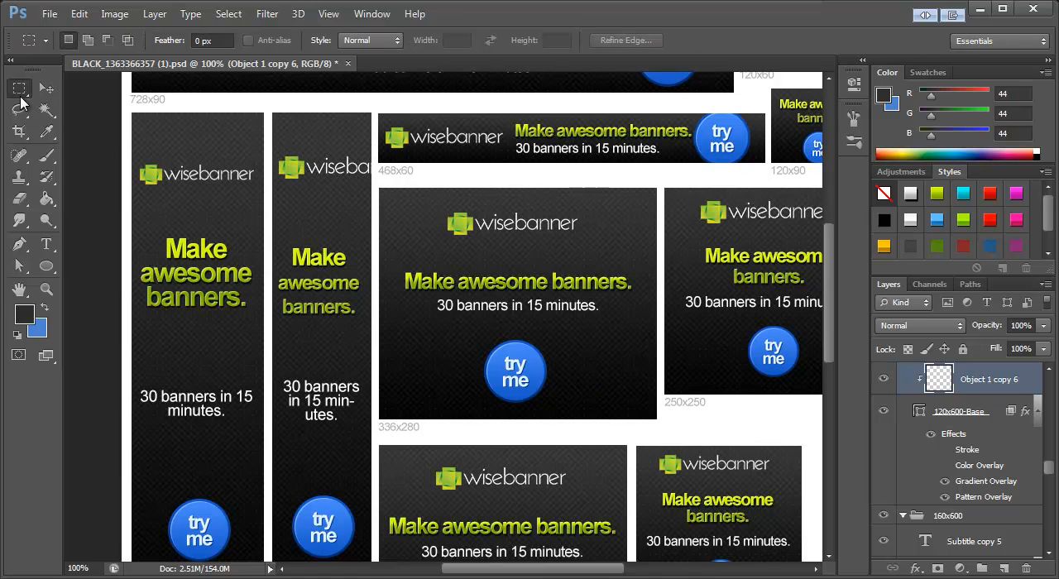
pyautogui.moveTo(248, 137); pyautogui.dragTo(305, 212)
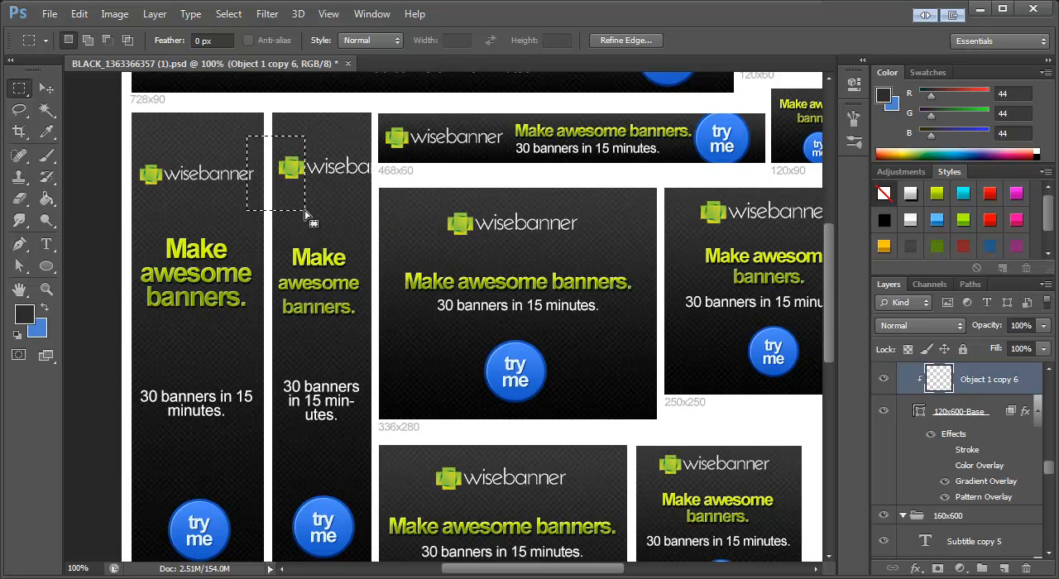
pyautogui.press('Delete')
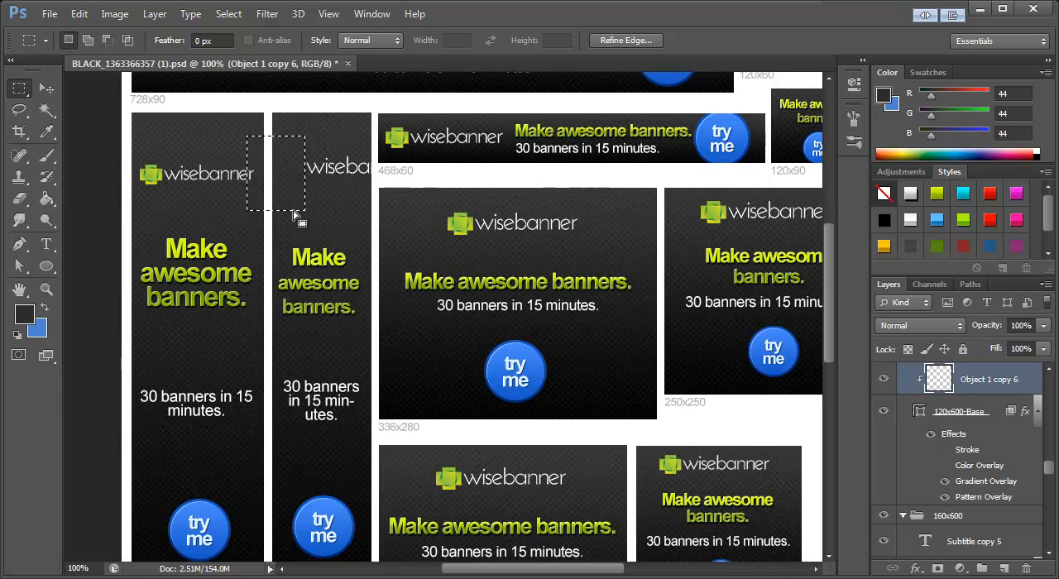
pyautogui.hotkey('ctrl', 'd')
# Step: Centre the remaining "wisebanner" wordmark in the 120x600 banner and scale it to about 85%
pyautogui.click(46, 93)
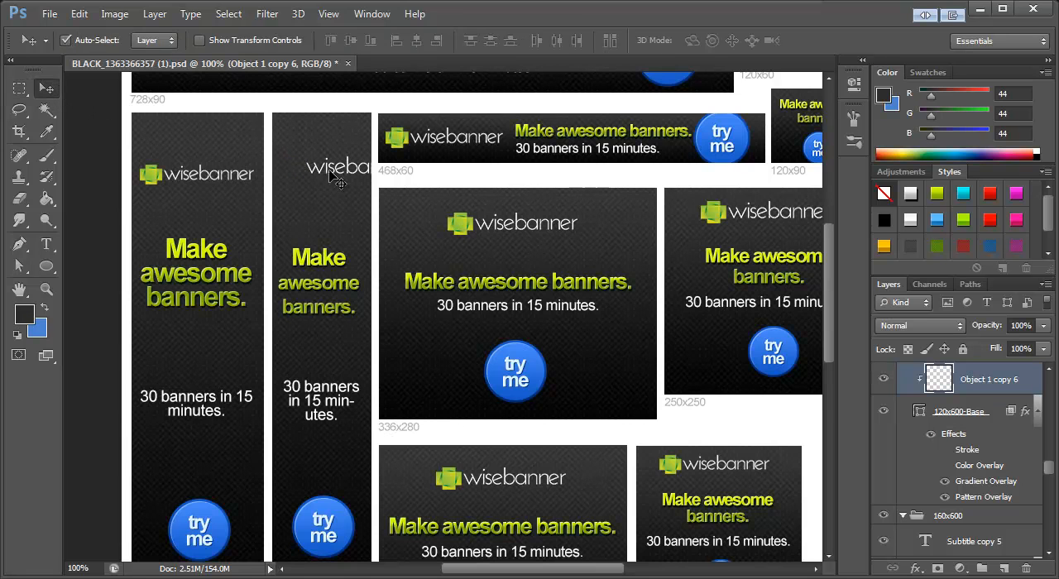
pyautogui.moveTo(332, 170); pyautogui.dragTo(323, 190)
pyautogui.hotkey('ctrl', 't')
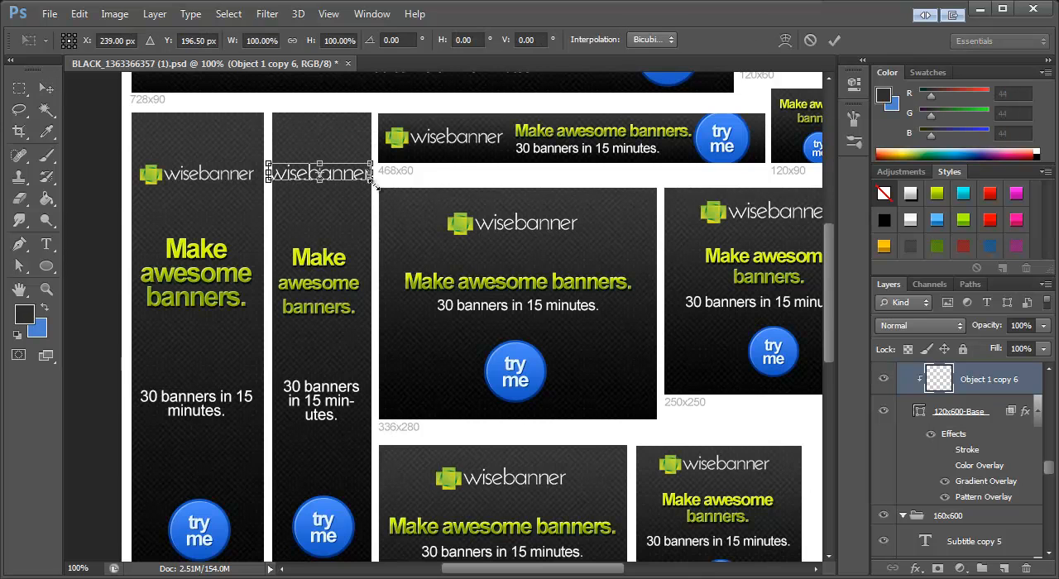
pyautogui.click(47, 89)
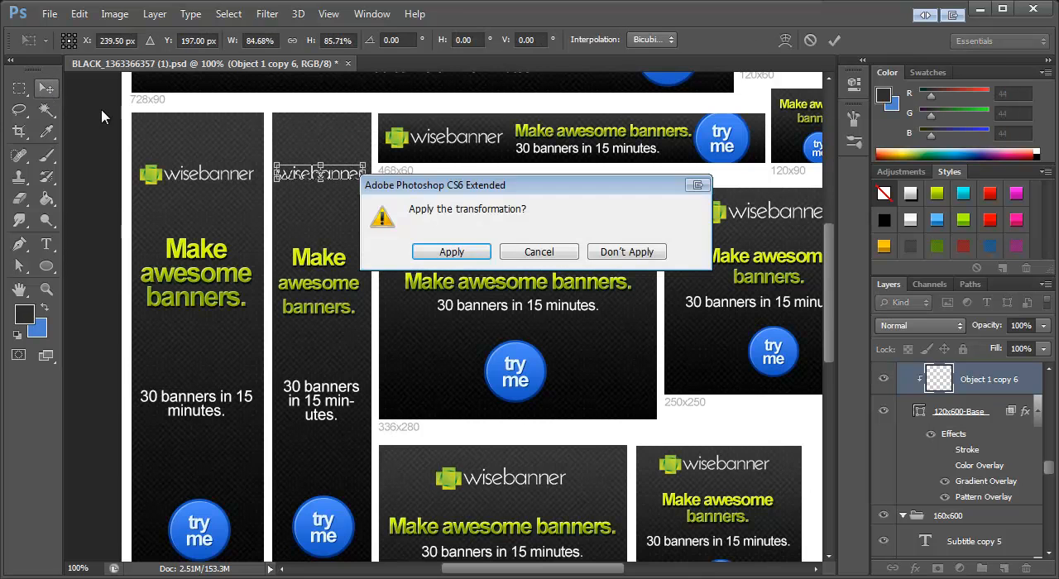
pyautogui.press('Return')
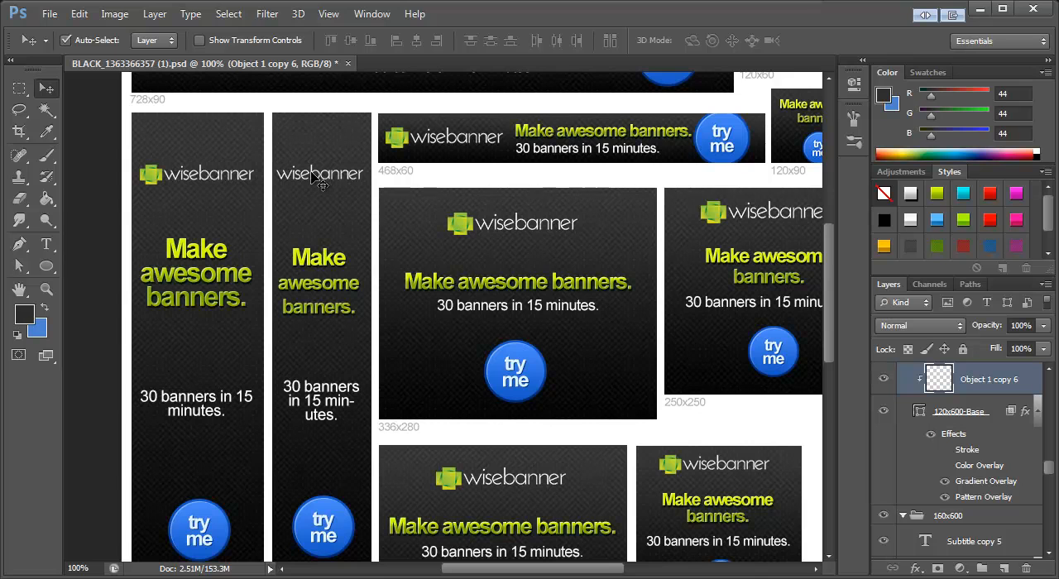
pyautogui.moveTo(316, 174); pyautogui.dragTo(319, 177)
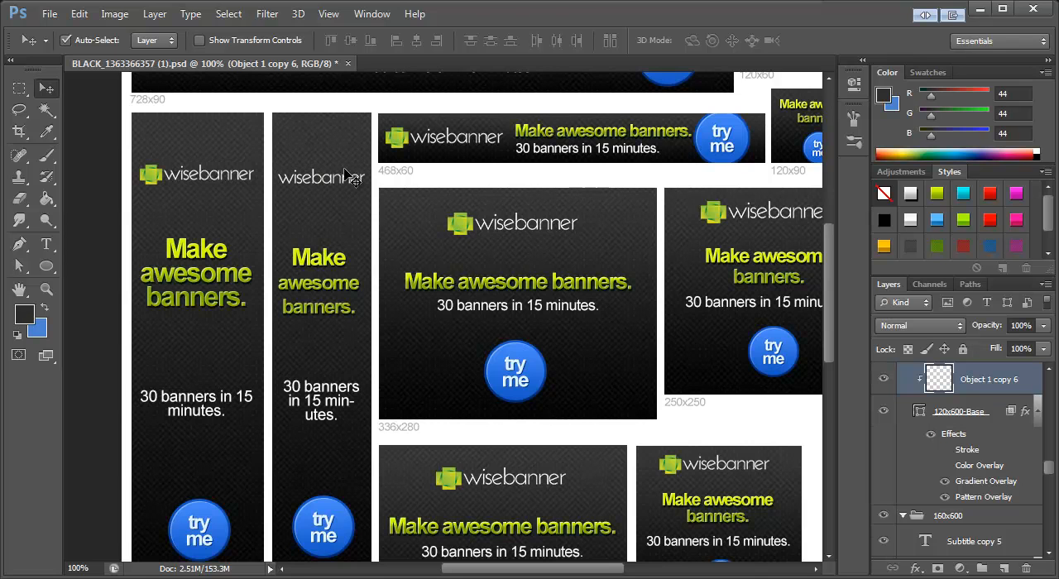
# Step: Place the cut green icon on its own layer, centred above the wordmark in the 120x600 banner
pyautogui.hotkey('ctrl', 'shift', 'alt', 'n')
pyautogui.scroll(1, 995, 428)
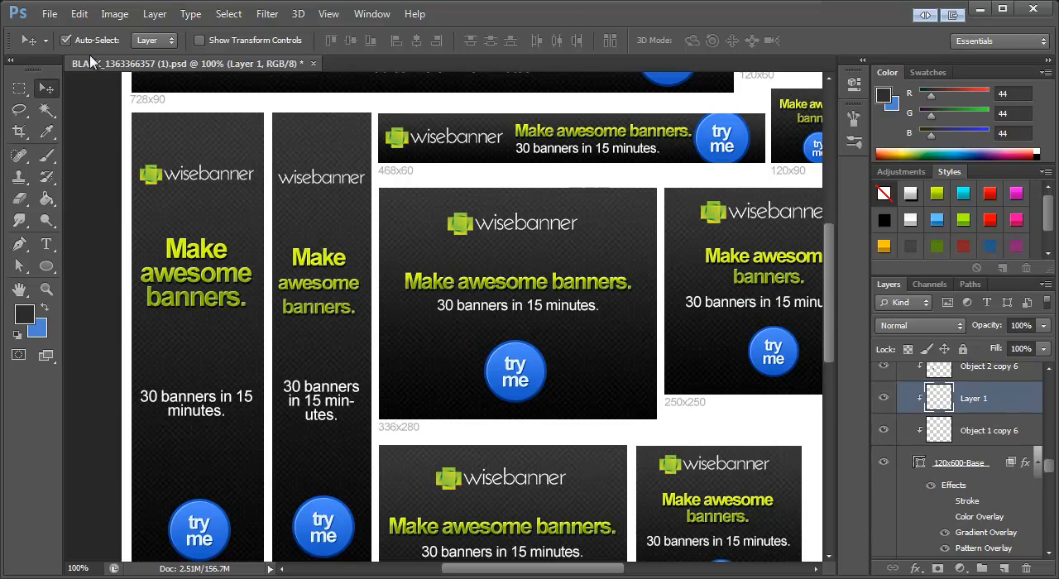
pyautogui.moveTo(568, 334); pyautogui.dragTo(441, 171)
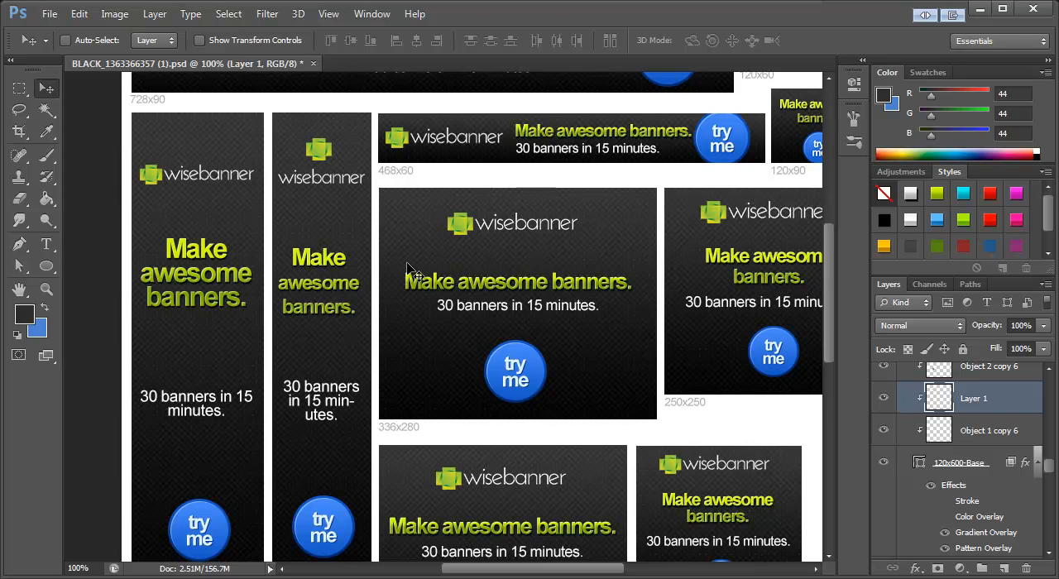
# Step: Merge the separate green icon and "wisebanner" wordmark layers of the 120x600 banner into one layer
pyautogui.scroll(2, 988, 432)
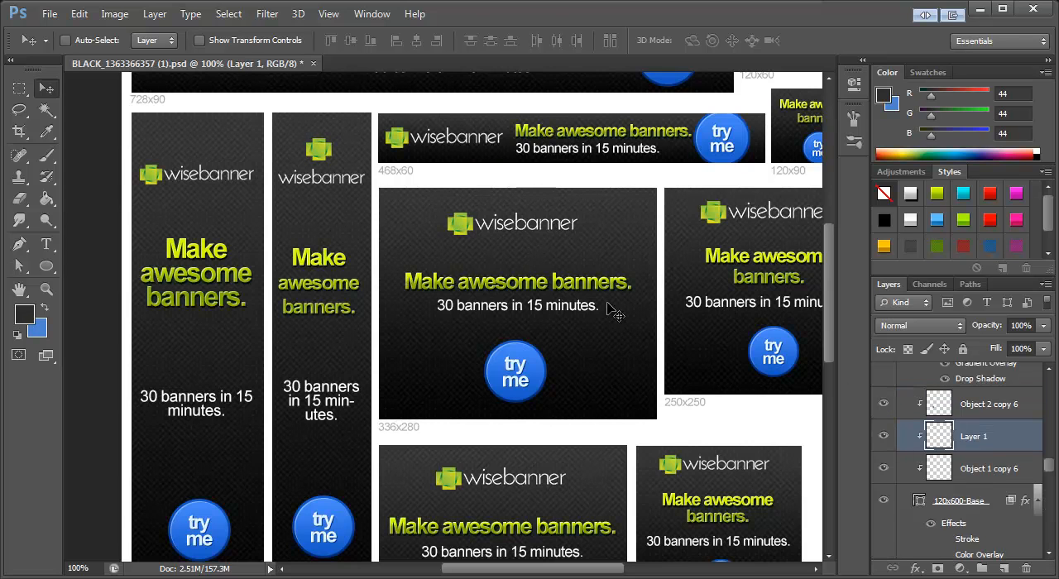
pyautogui.click(66, 41)
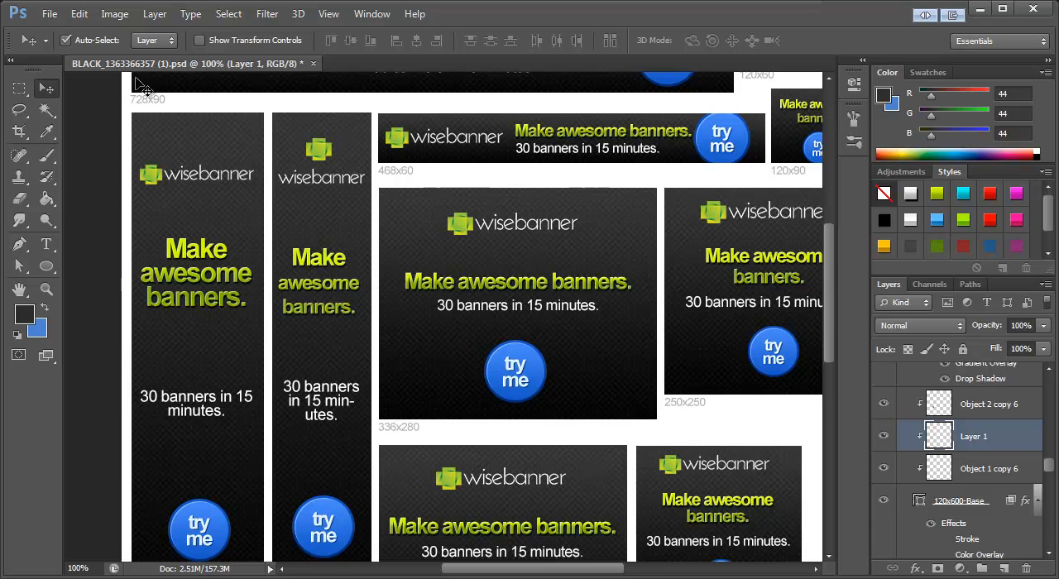
pyautogui.click(302, 179)
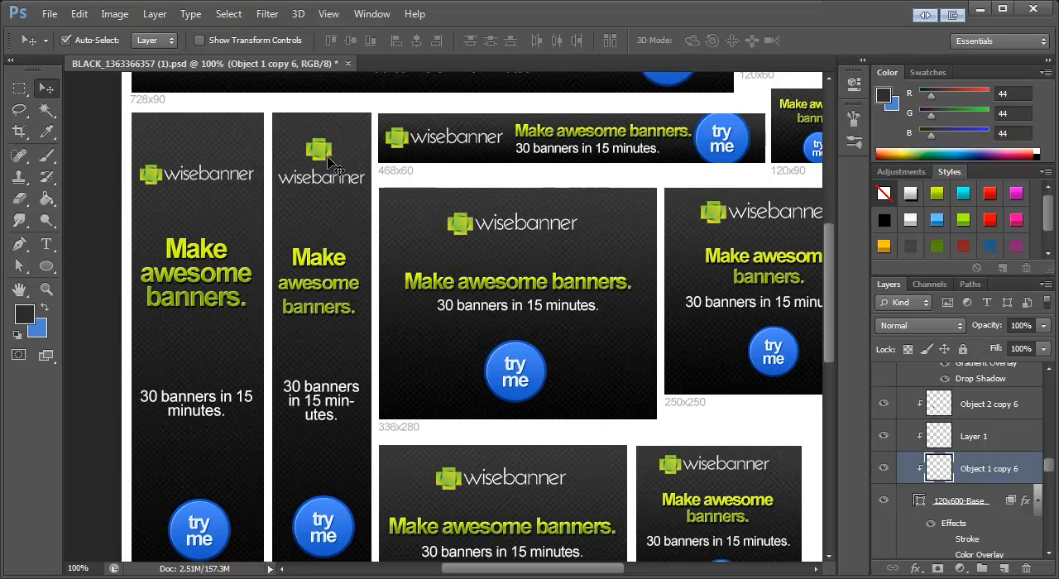
pyautogui.keyDown('shift'); pyautogui.click(321, 156); pyautogui.keyUp('shift')
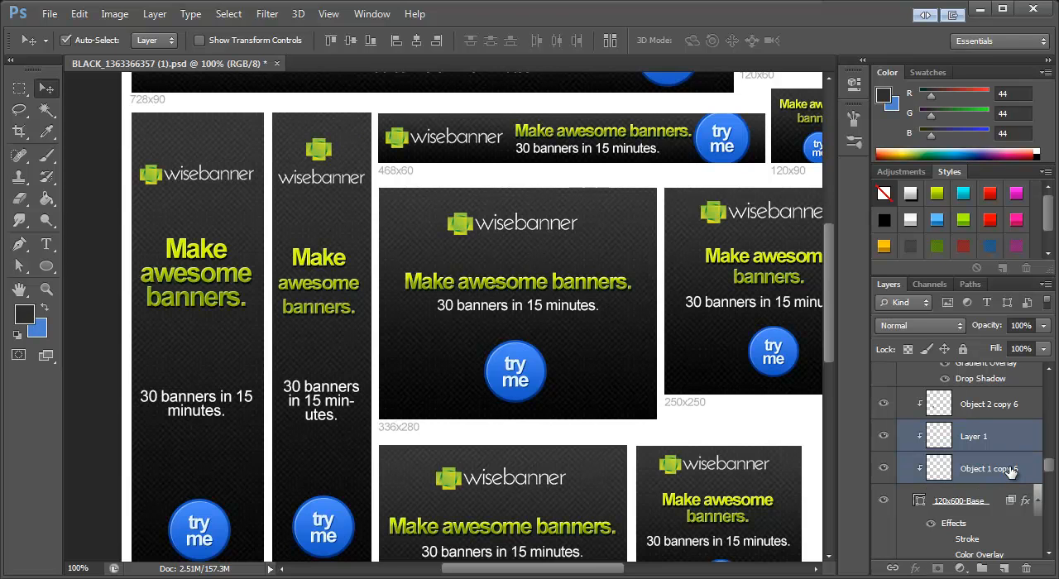
pyautogui.hotkey('ctrl', 'e')
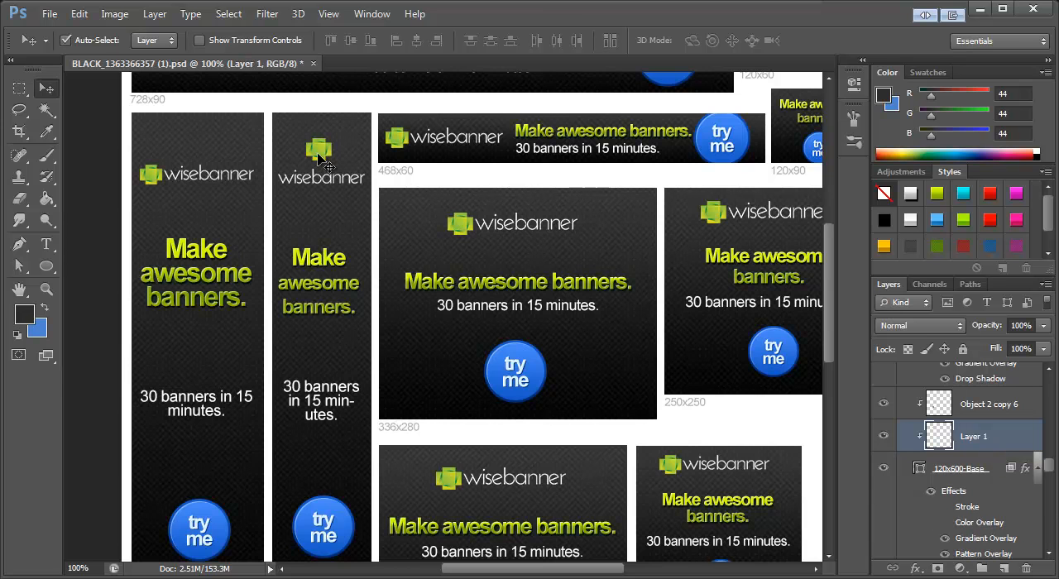
# Step: Bring up the available actions and select WiseBanner Functions' "Save Banners (JPG)"
pyautogui.scroll(-4, 501, 300)
pyautogui.scroll(-4, 501, 302)
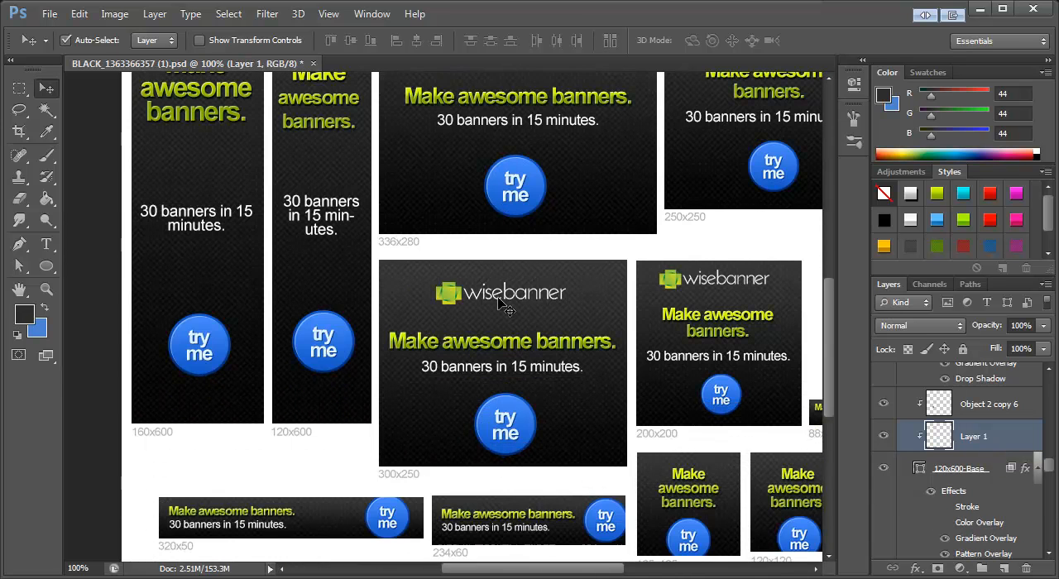
pyautogui.moveTo(491, 571); pyautogui.dragTo(537, 571)
pyautogui.scroll(-2, 537, 449)
pyautogui.scroll(12, 537, 450)
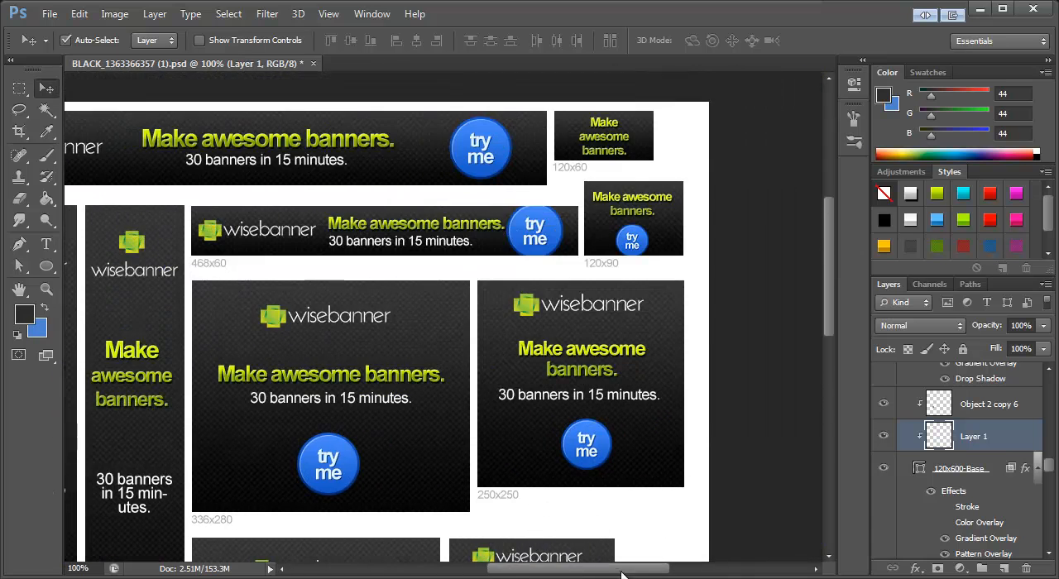
pyautogui.moveTo(632, 573); pyautogui.dragTo(595, 571)
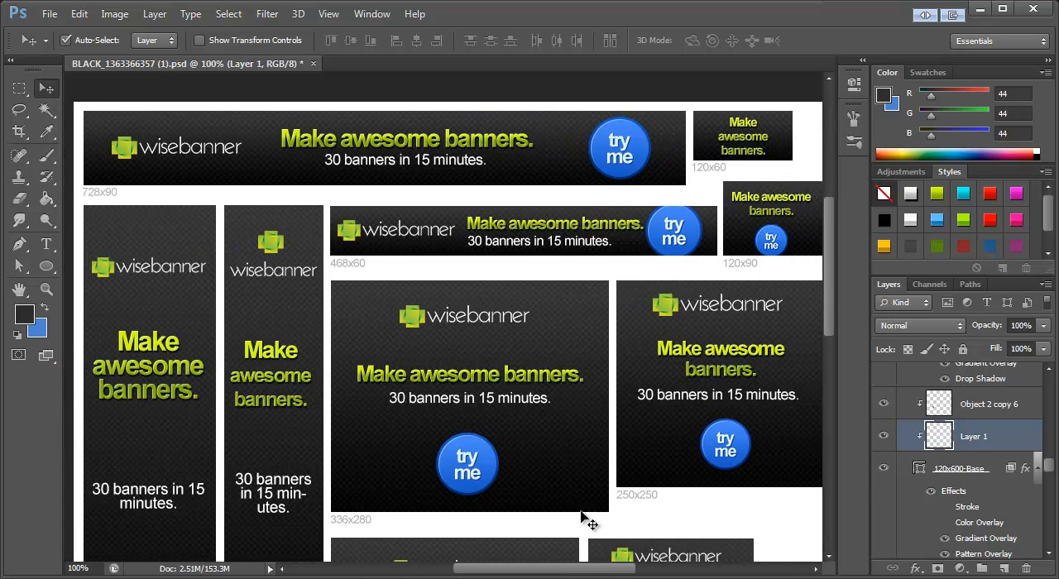
pyautogui.click(376, 15)
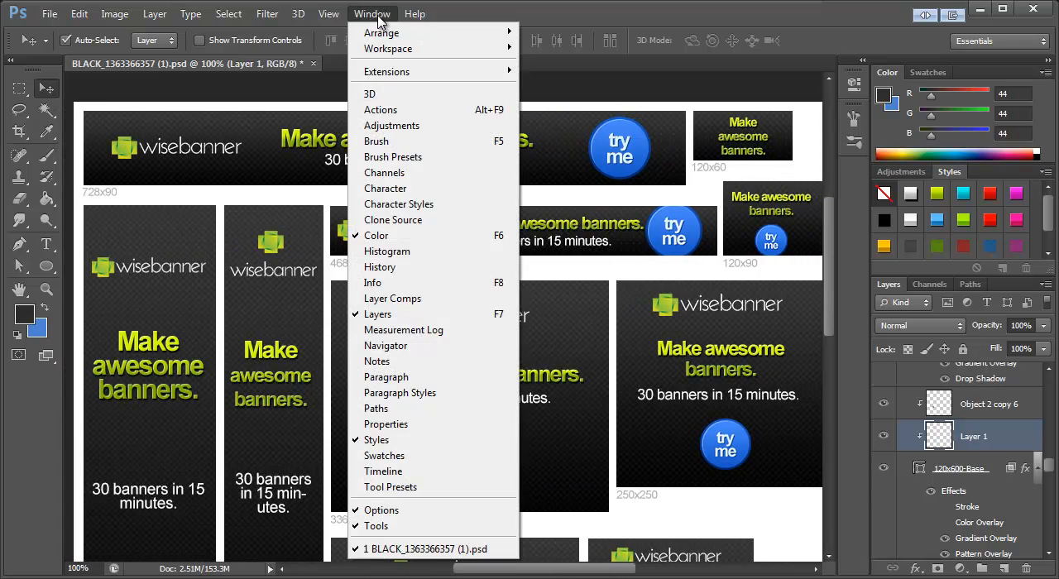
pyautogui.click(379, 110)
pyautogui.moveTo(625, 173); pyautogui.dragTo(701, 38)
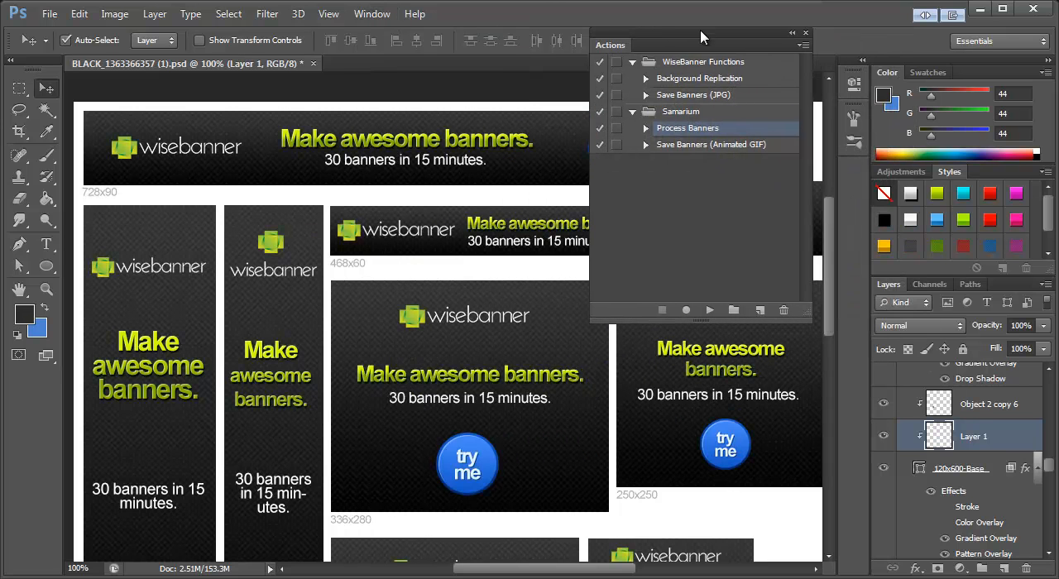
pyautogui.click(709, 149)
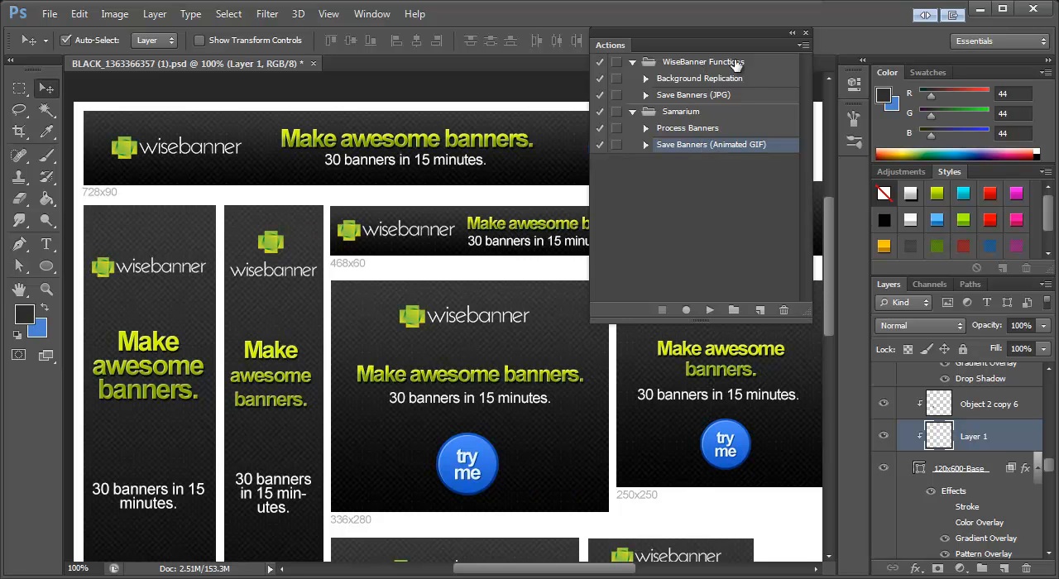
pyautogui.click(695, 97)
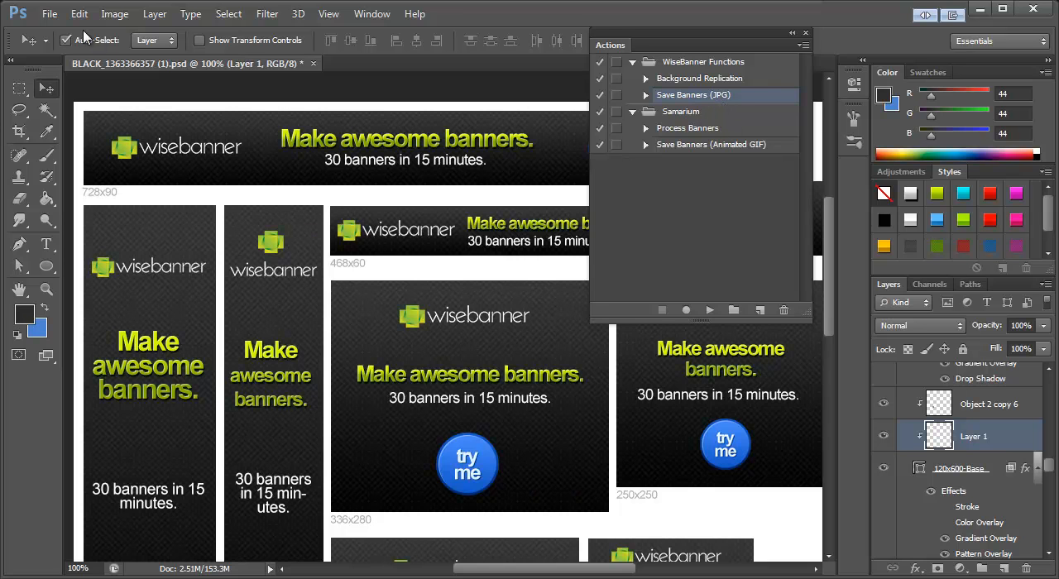
# Step: Save the document and export the banners as JPGs to the folder BannerSet-WiseBanner01, closing the documents after saving
pyautogui.click(49, 15)
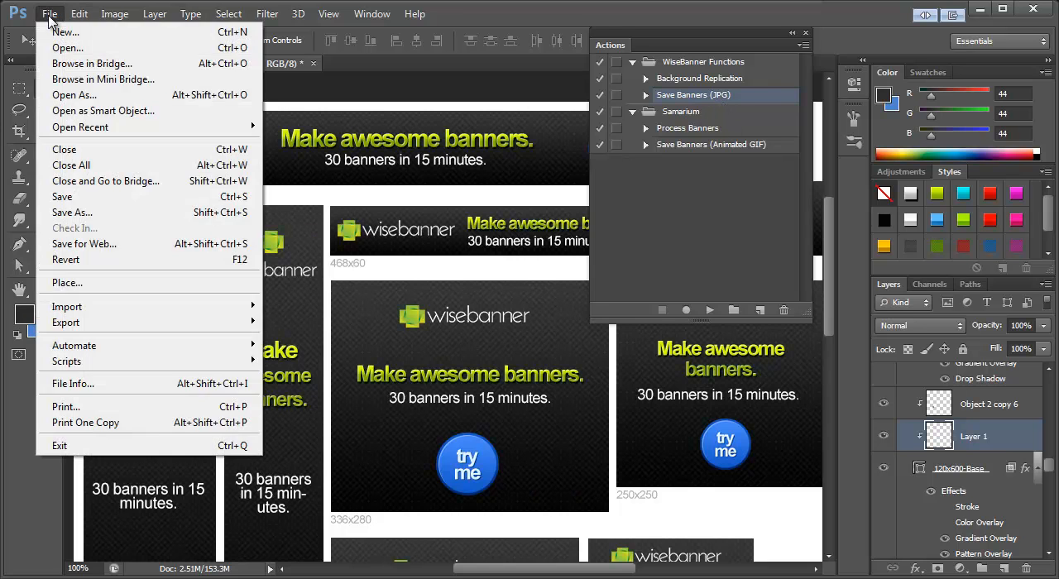
pyautogui.click(82, 206)
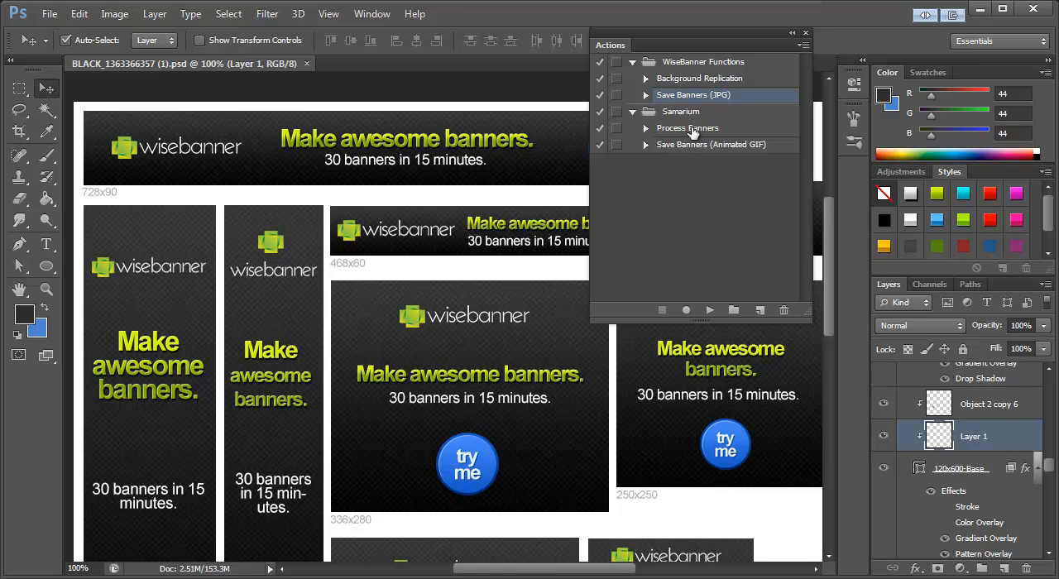
pyautogui.click(709, 311)
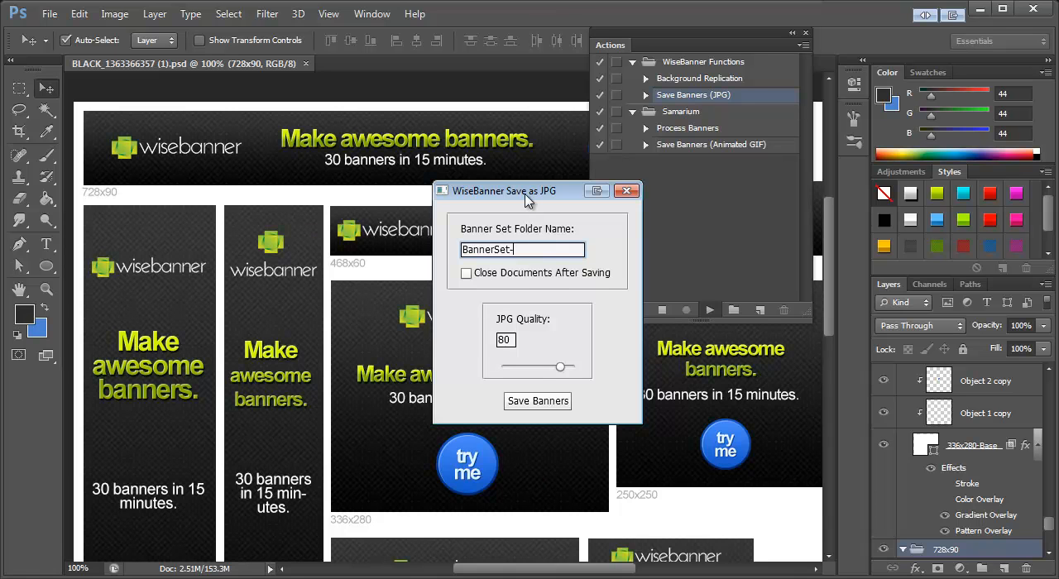
pyautogui.moveTo(530, 192); pyautogui.dragTo(489, 202)
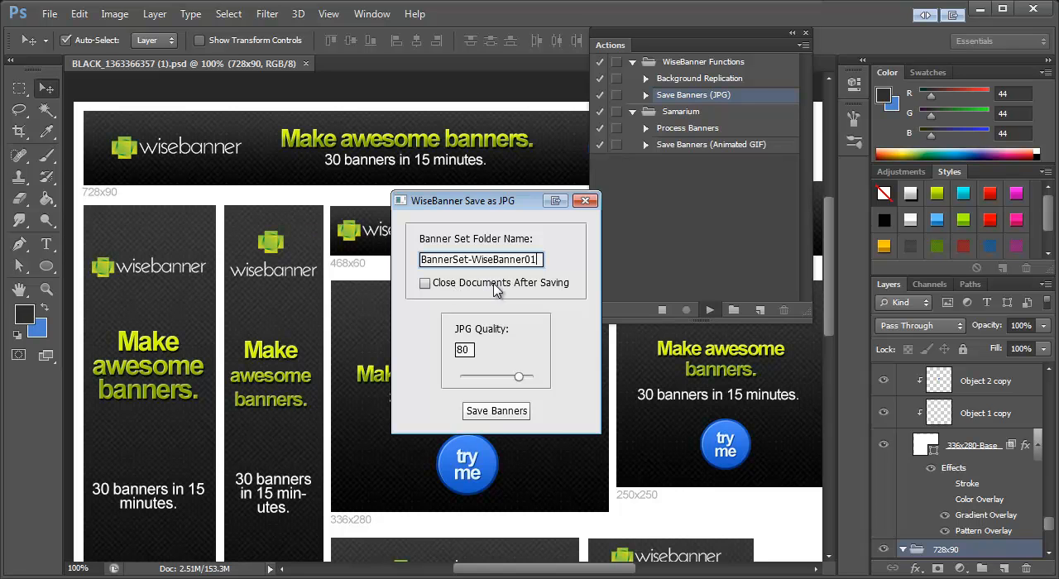
pyautogui.click(554, 287)
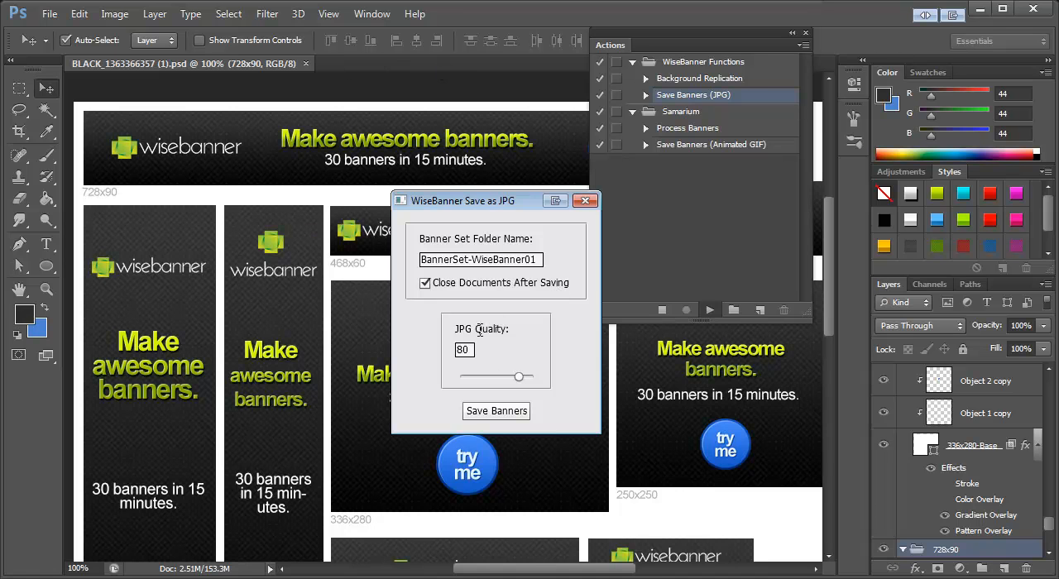
pyautogui.click(495, 412)
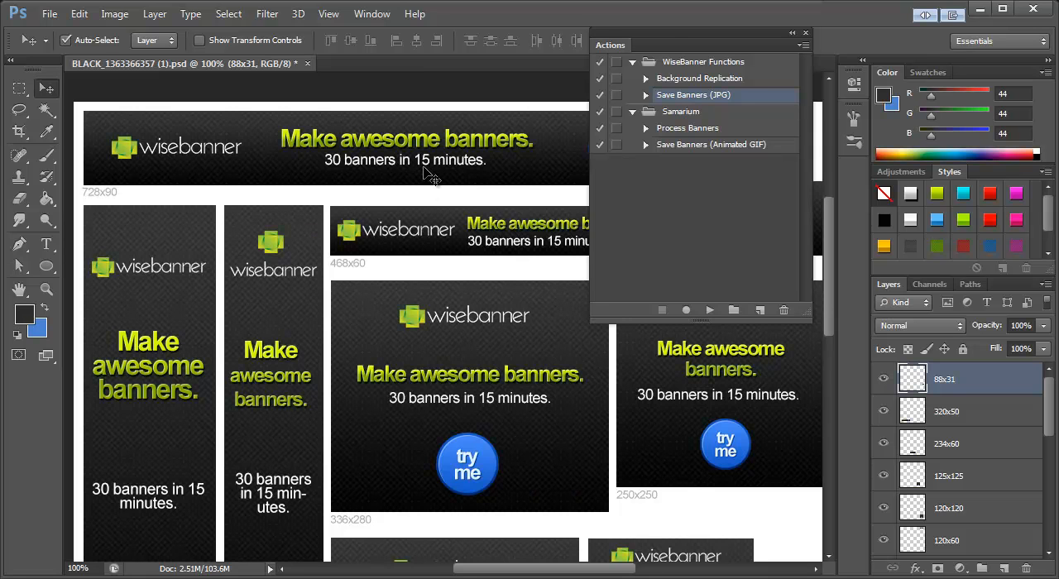
# Step: Check which layers hold the 120x600, 336x280 and 160x600 banners after the export
pyautogui.moveTo(675, 40); pyautogui.dragTo(602, 200)
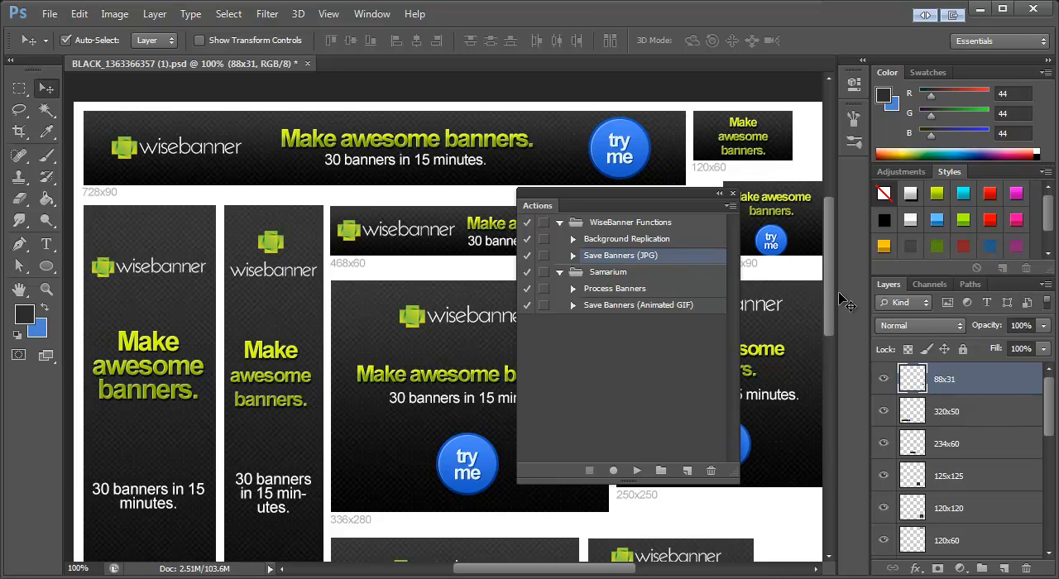
pyautogui.moveTo(1052, 400)
pyautogui.mouseDown()
pyautogui.moveTo(1052, 457)
pyautogui.moveTo(1052, 407)
pyautogui.mouseUp()
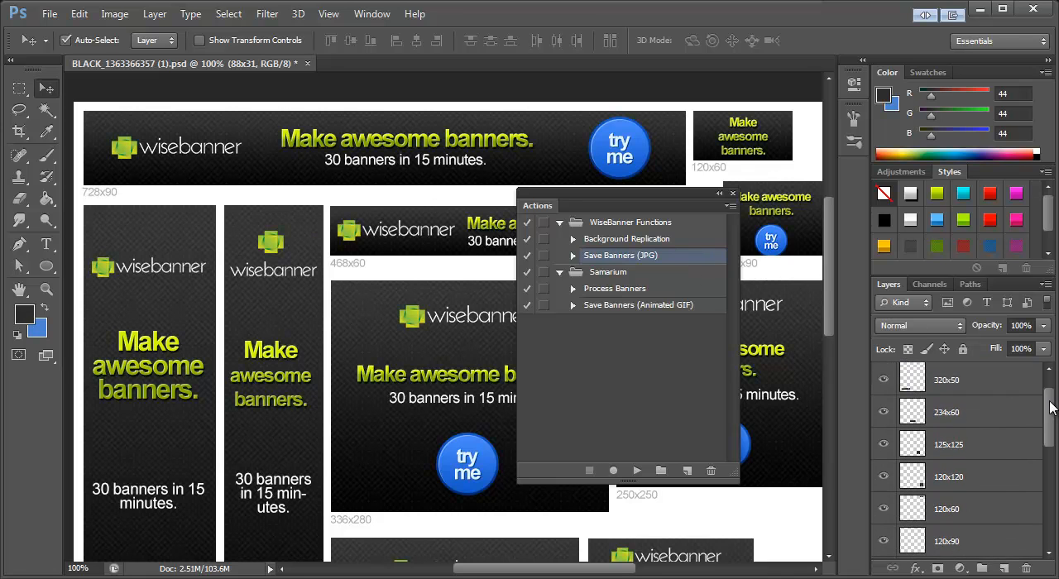
pyautogui.click(273, 391)
pyautogui.click(467, 386)
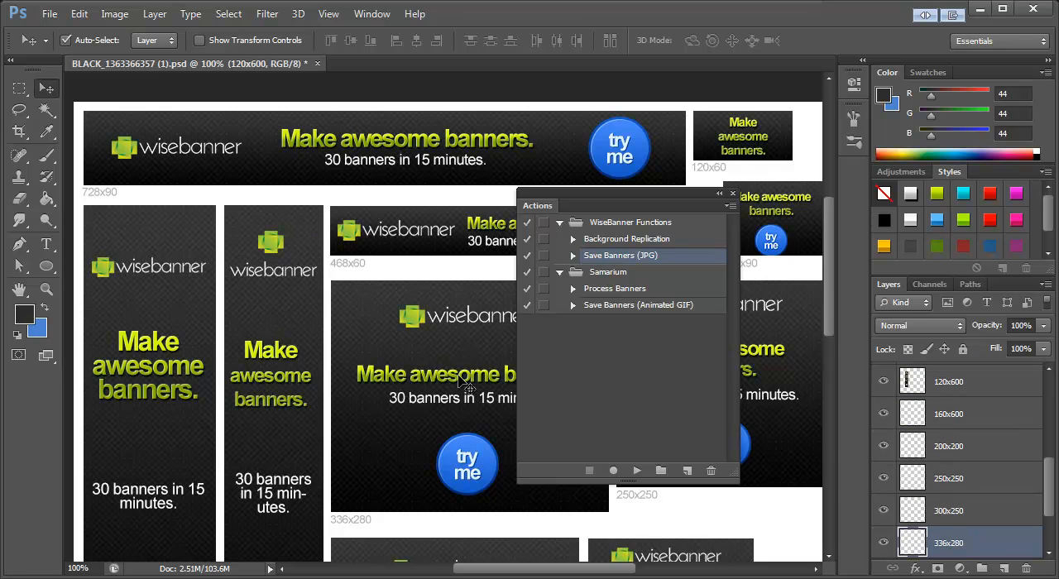
pyautogui.click(151, 345)
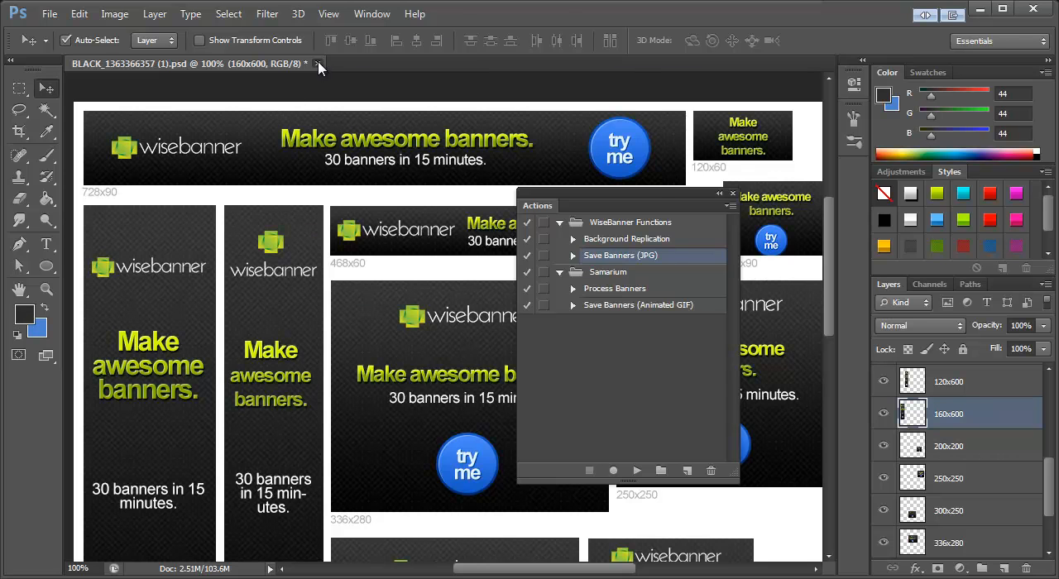
pyautogui.click(319, 67)
pyautogui.click(507, 251)
pyautogui.click(57, 16)
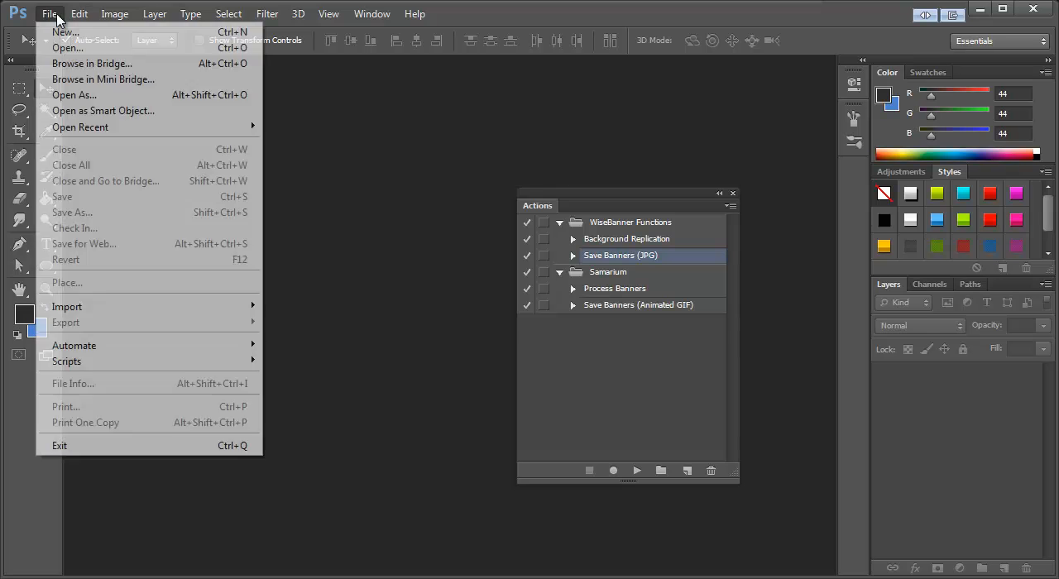
pyautogui.moveTo(194, 129)
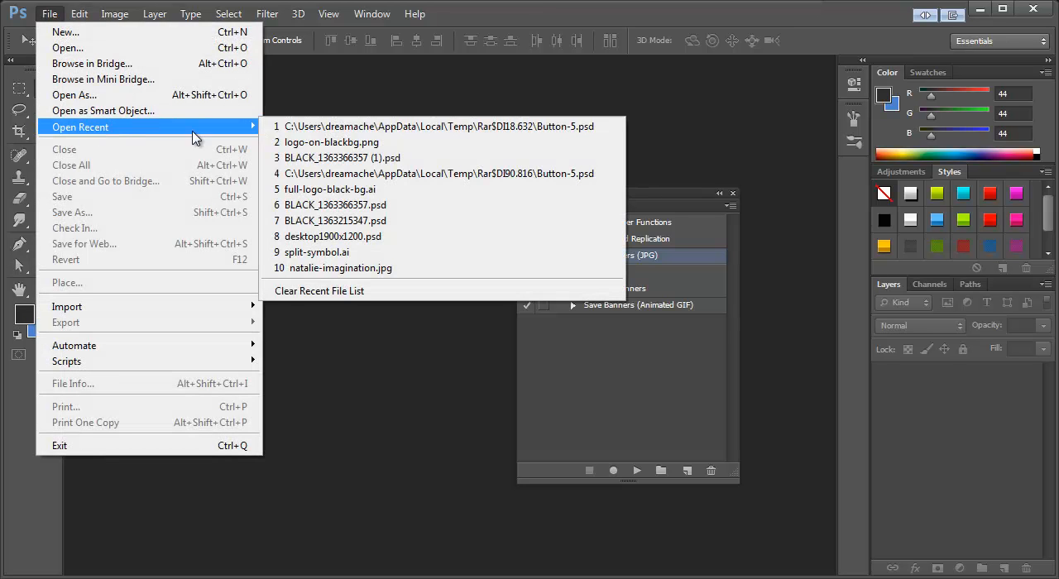
pyautogui.click(331, 157)
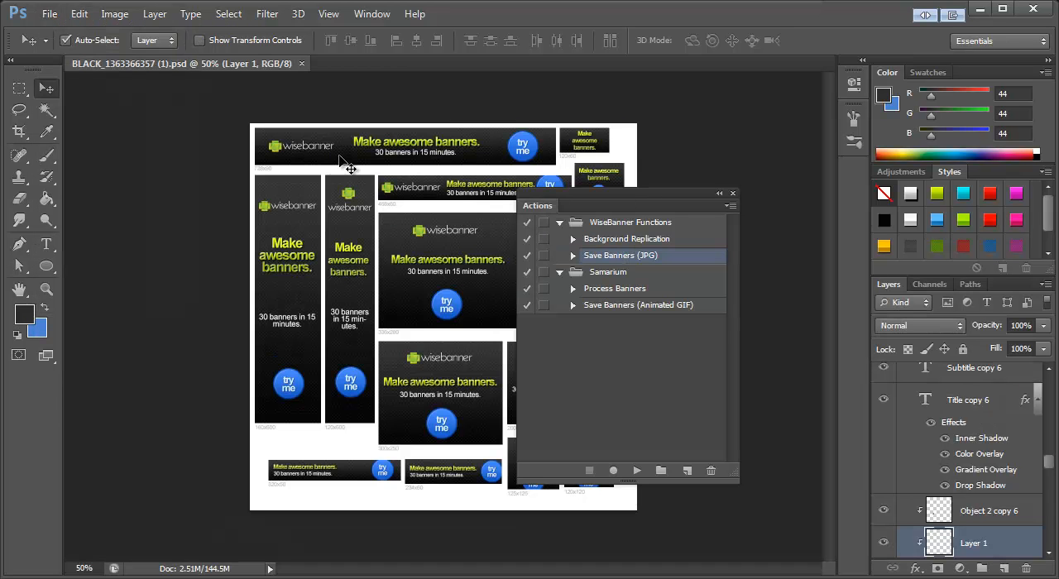
# Step: View the reopened banners at 100% with the Move tool active and select the "Save Banners (Animated GIF)" action
pyautogui.click(47, 290)
pyautogui.click(461, 422)
pyautogui.click(461, 422)
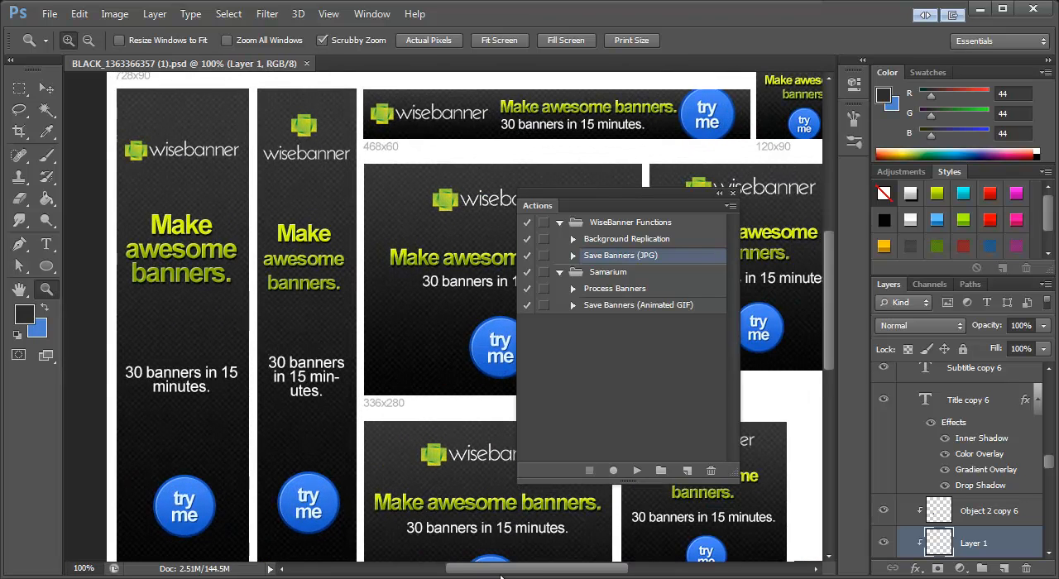
pyautogui.moveTo(501, 577); pyautogui.dragTo(525, 574)
pyautogui.scroll(2, 389, 378)
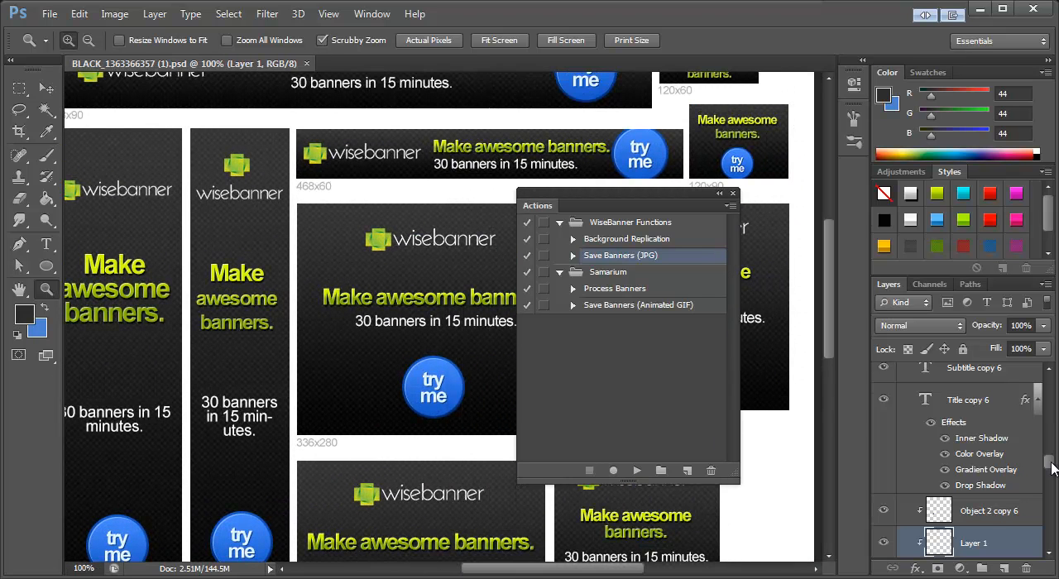
pyautogui.scroll(-5, 1054, 469)
pyautogui.click(46, 89)
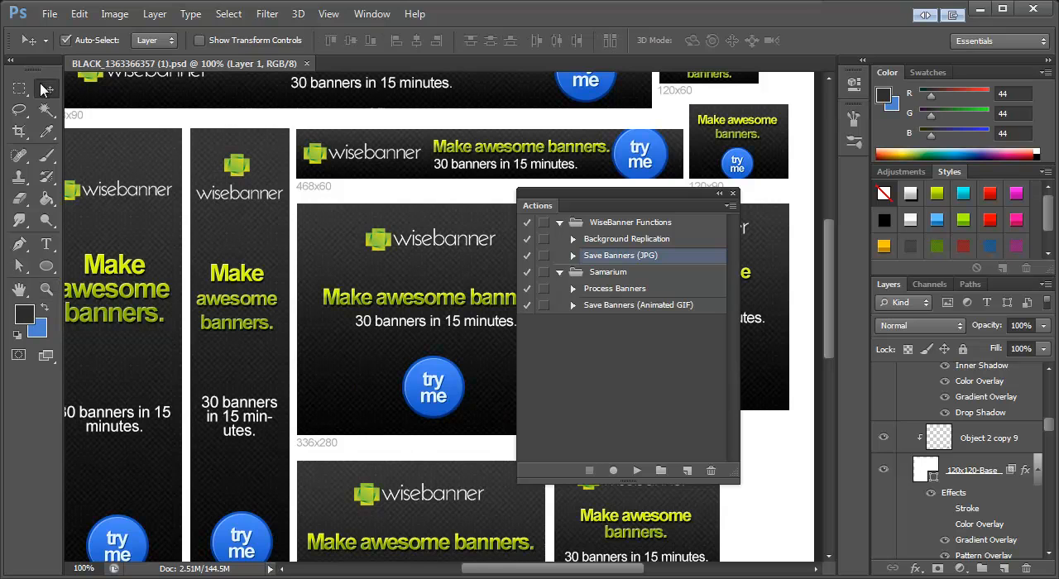
pyautogui.click(610, 307)
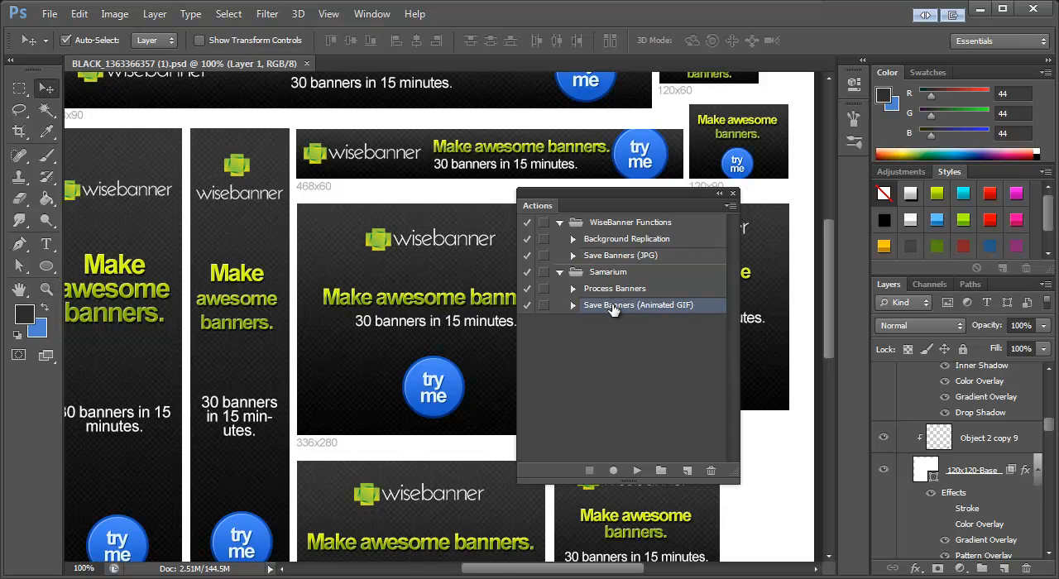
# Step: Enable the Color Overlay effect on the 728x60-Base layer of the 728x90 banner and show its settings
pyautogui.moveTo(649, 203); pyautogui.dragTo(725, 251)
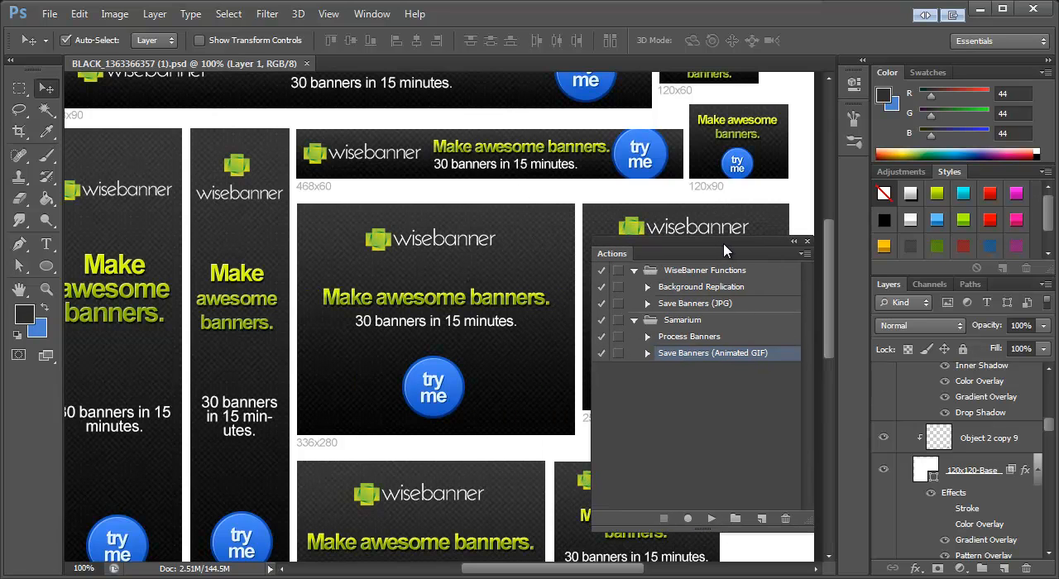
pyautogui.scroll(3, 418, 276)
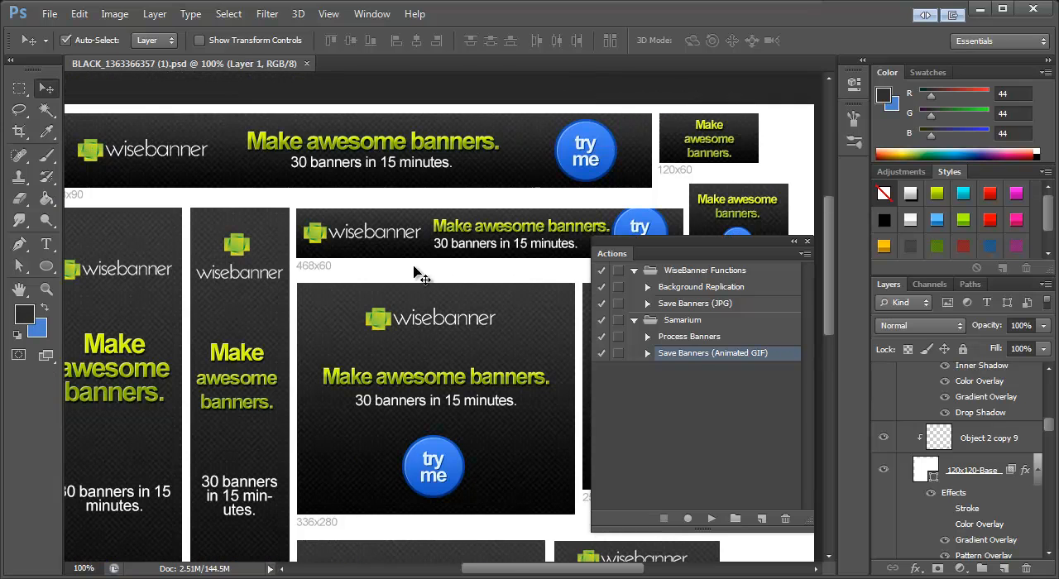
pyautogui.moveTo(550, 571); pyautogui.dragTo(539, 571)
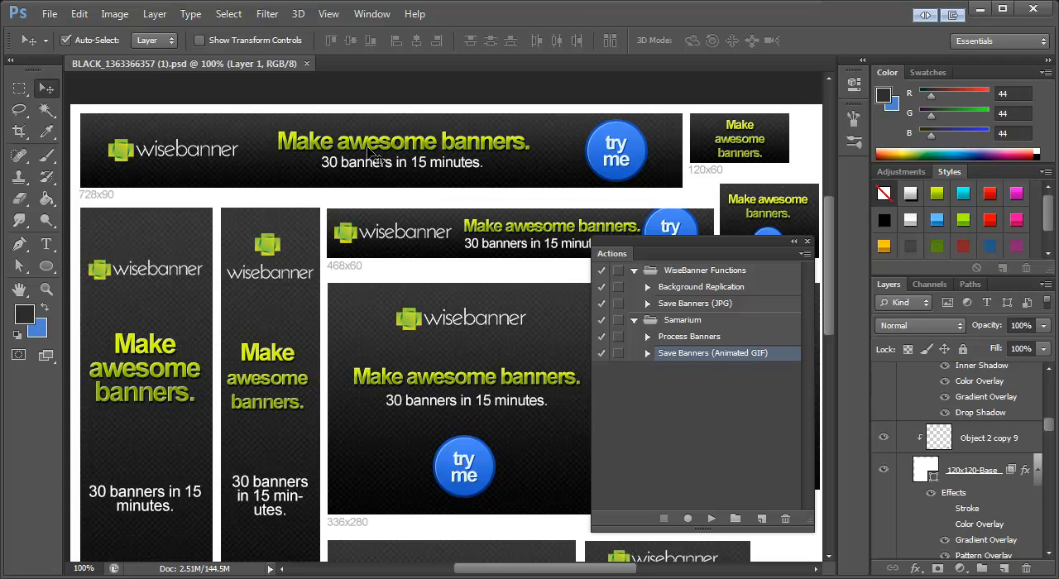
pyautogui.click(568, 138)
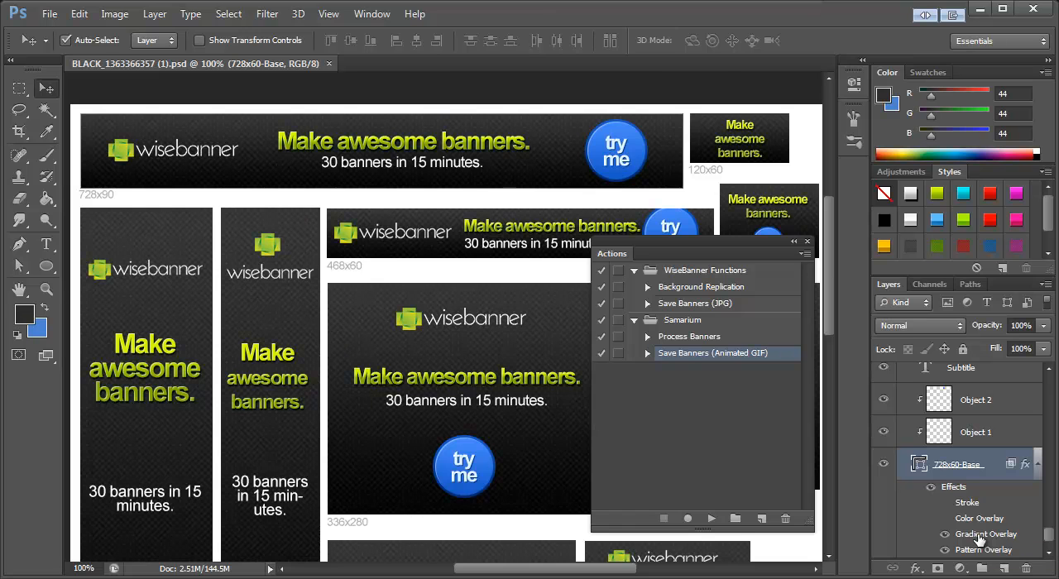
pyautogui.doubleClick(979, 538)
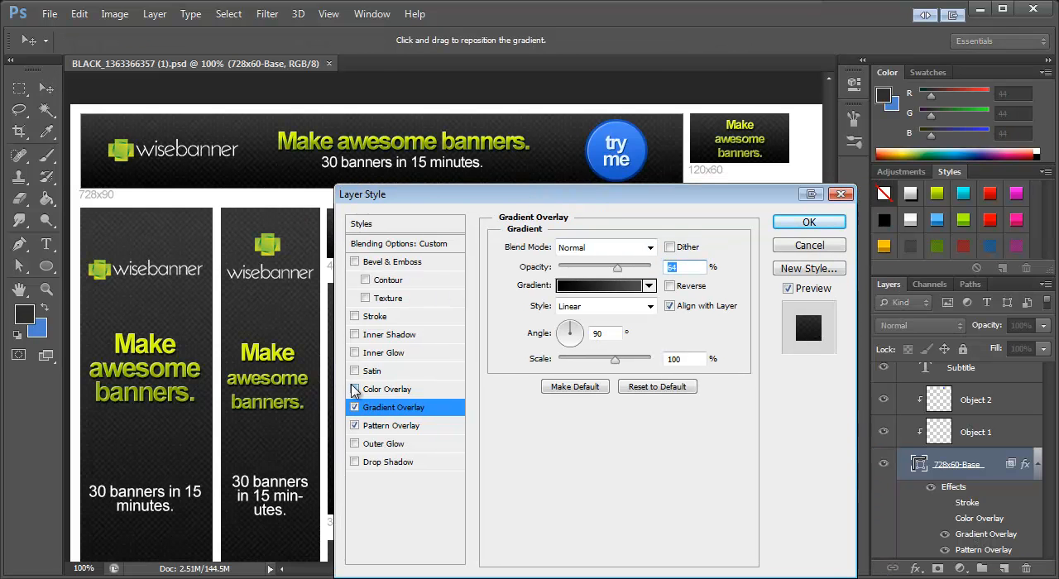
pyautogui.click(354, 389)
pyautogui.click(387, 391)
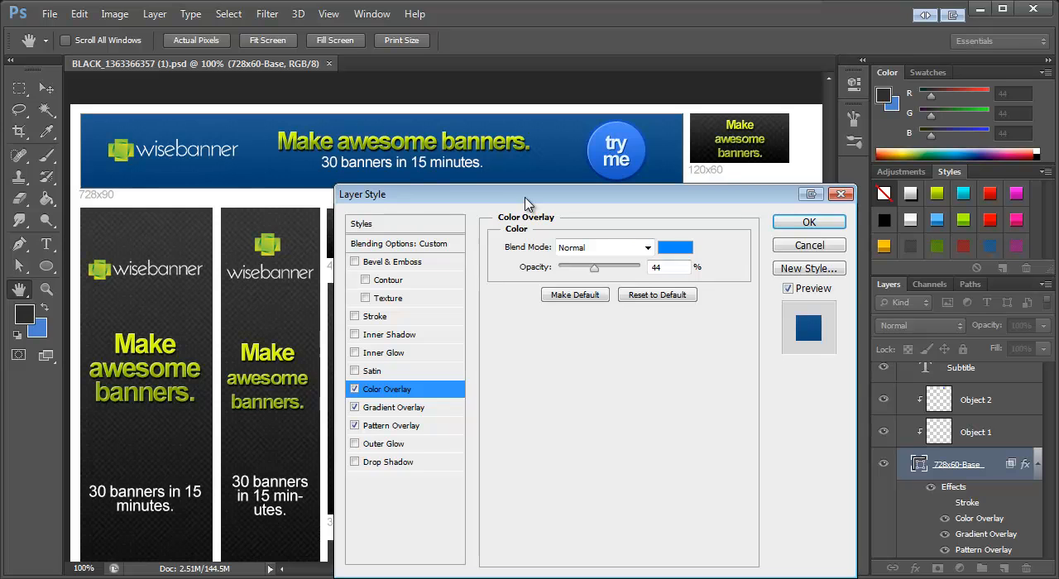
# Step: Set the Color Overlay of the 728x90 banner's base layer to magenta b1008e and apply the layer style
pyautogui.moveTo(524, 204); pyautogui.dragTo(445, 233)
pyautogui.click(584, 278)
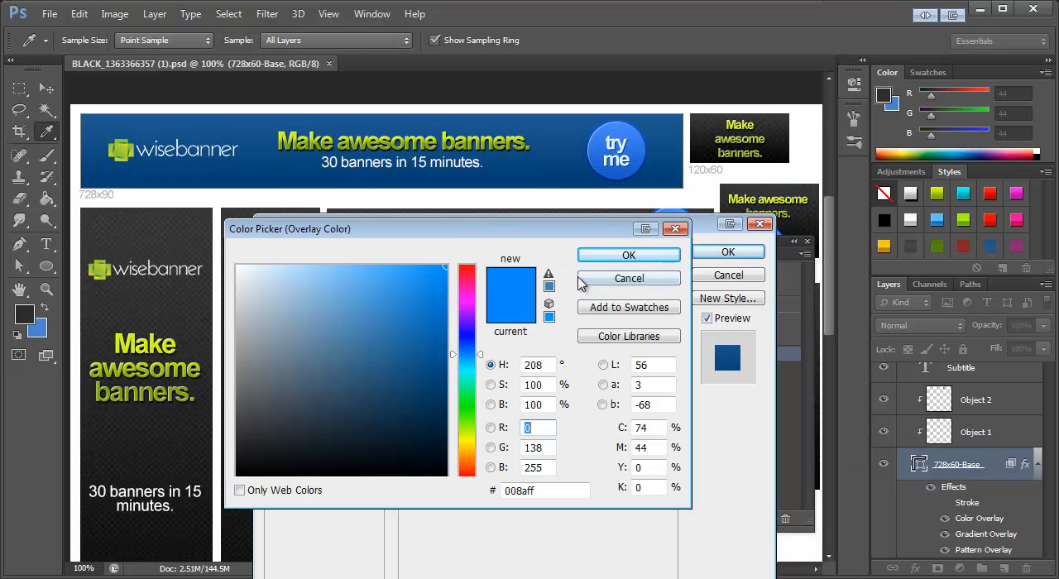
pyautogui.moveTo(466, 329)
pyautogui.mouseDown()
pyautogui.moveTo(466, 294)
pyautogui.moveTo(433, 286)
pyautogui.moveTo(435, 331)
pyautogui.moveTo(470, 330)
pyautogui.mouseUp()
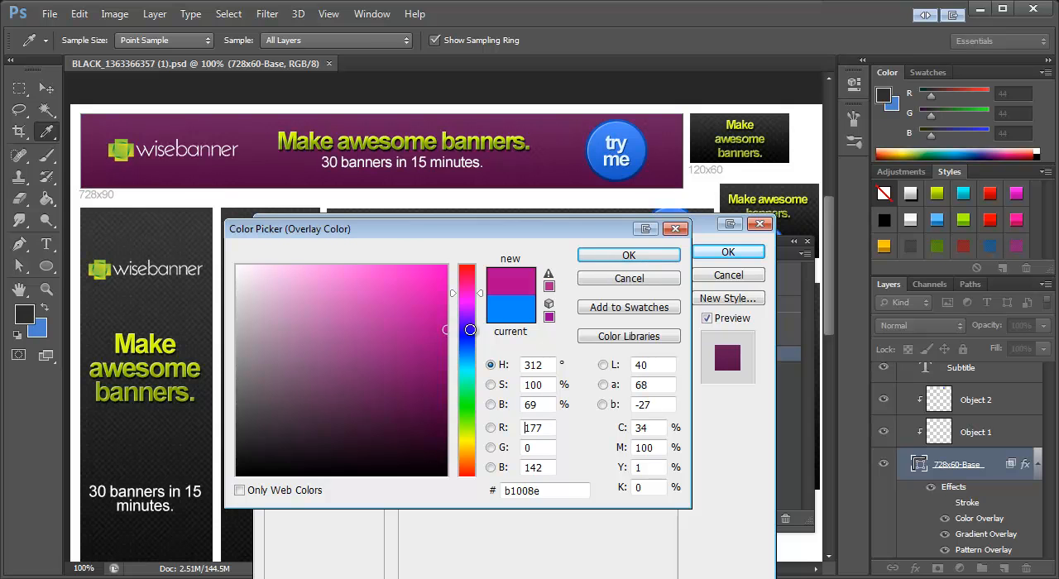
pyautogui.click(629, 255)
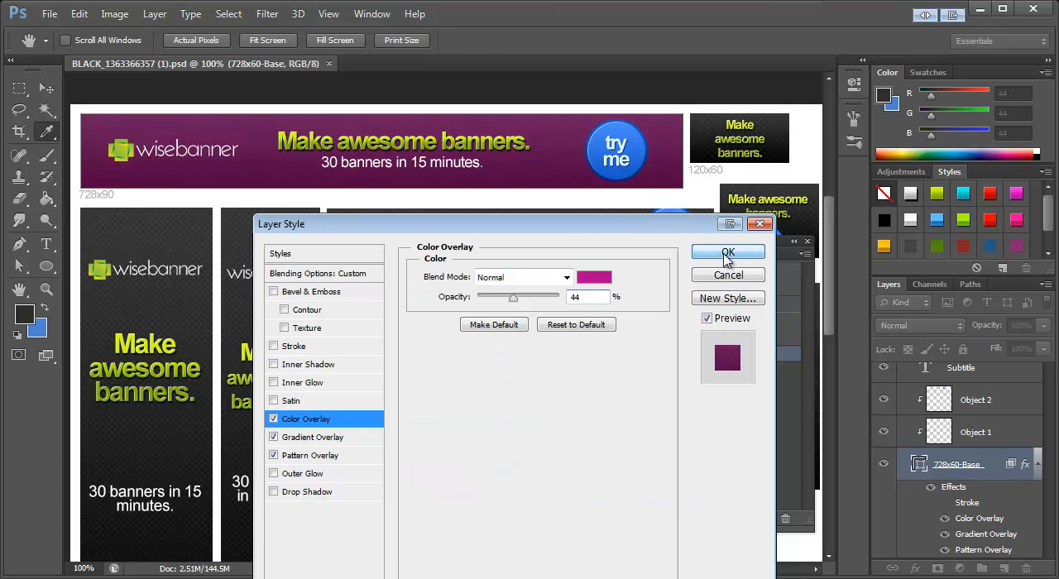
pyautogui.click(727, 253)
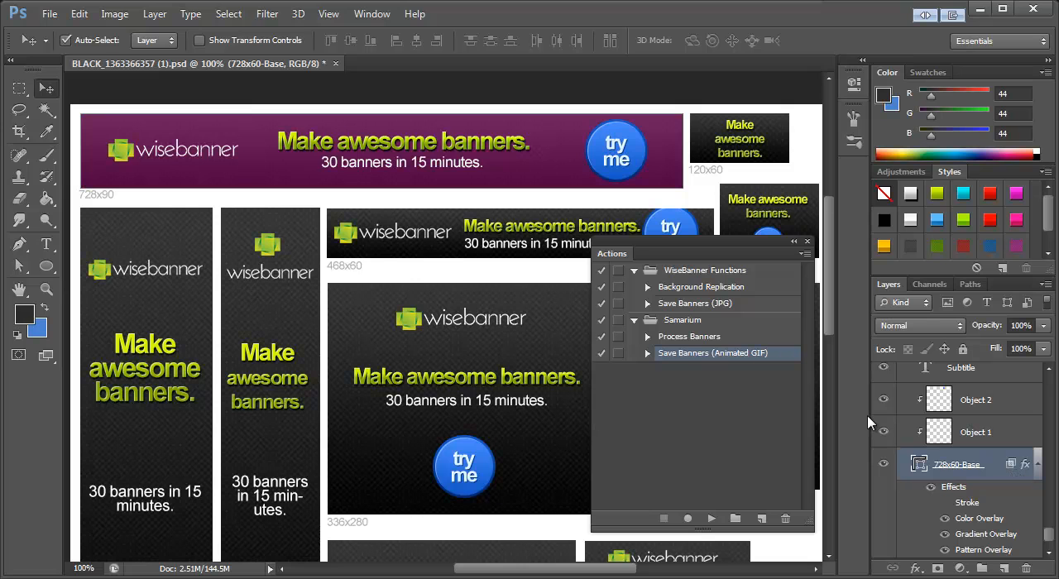
# Step: Run the Background Replication action to copy the new background to all banners, and select the Save Banners (JPG) action
pyautogui.click(689, 288)
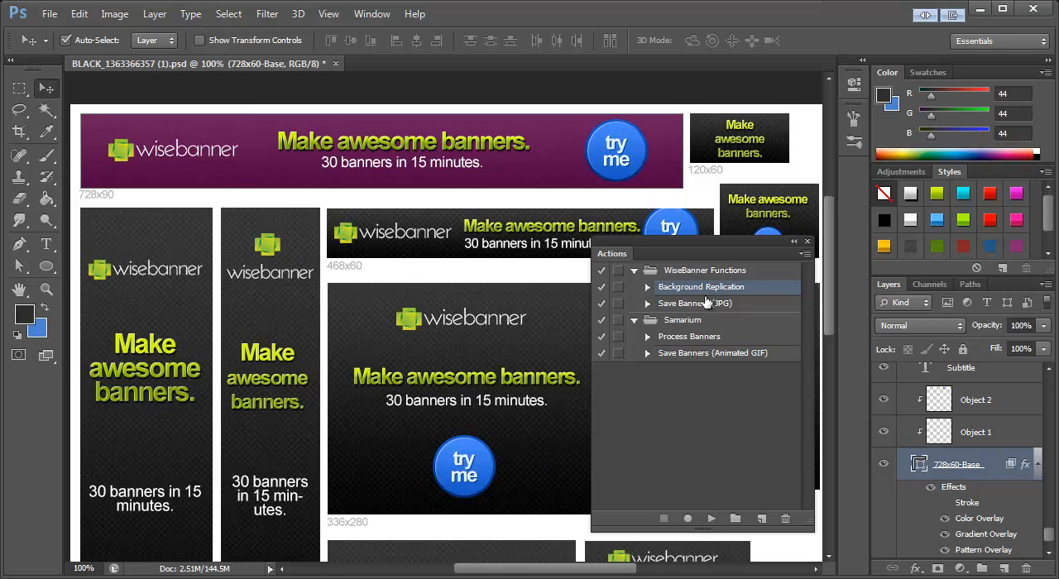
pyautogui.click(712, 519)
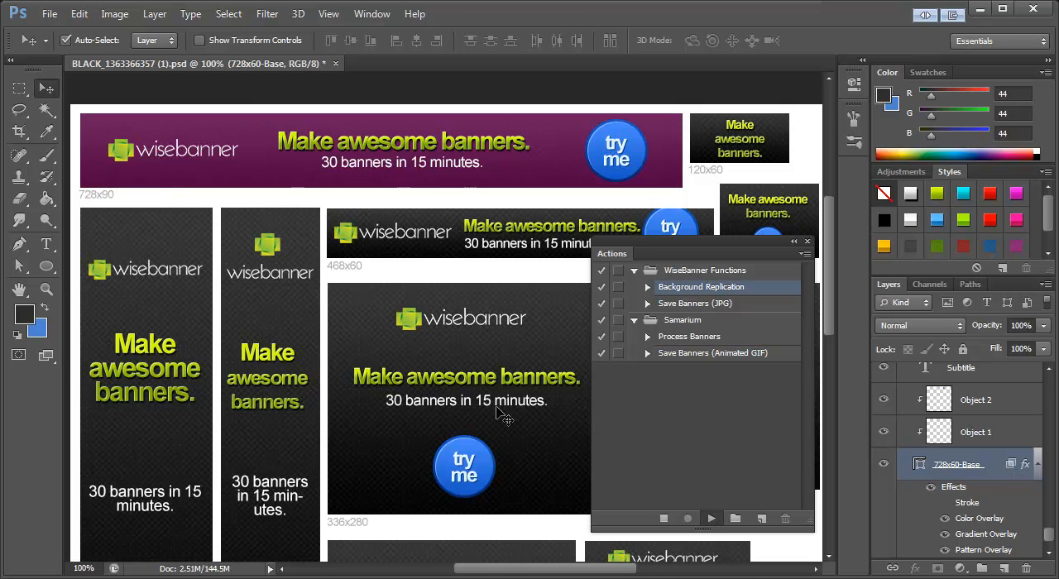
pyautogui.scroll(-2, 464, 365)
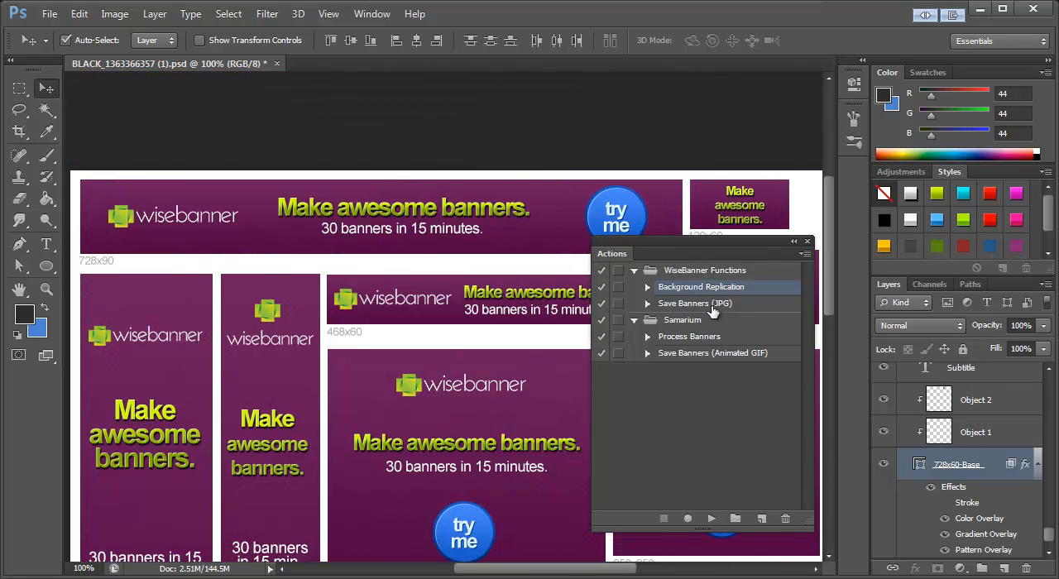
pyautogui.click(713, 304)
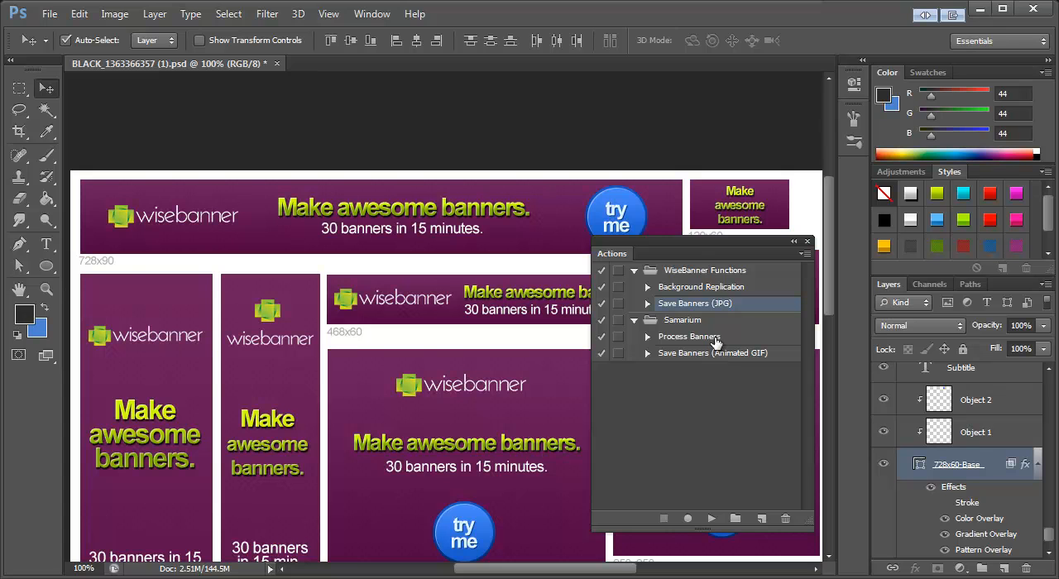
pyautogui.click(47, 243)
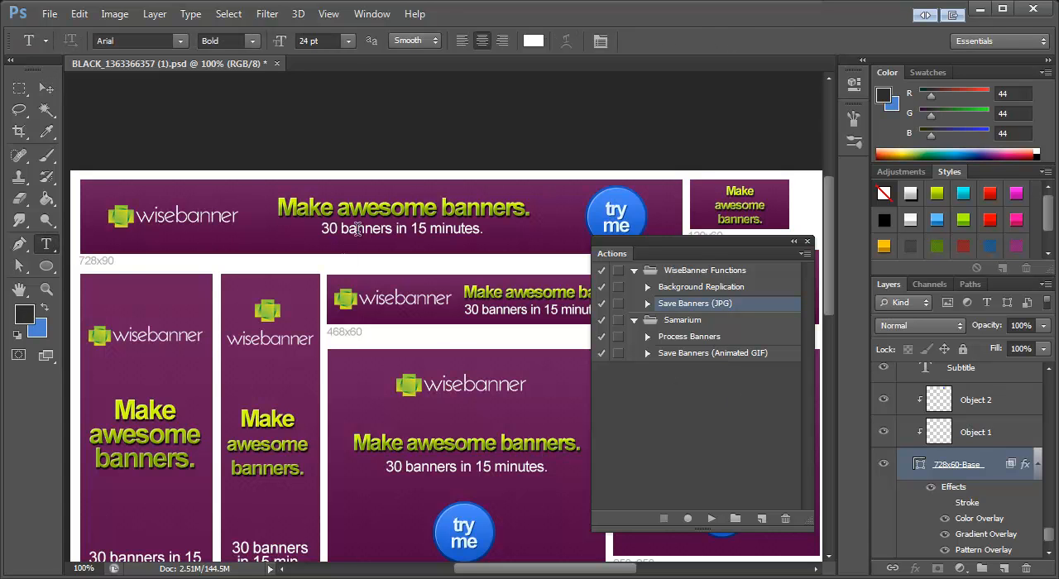
pyautogui.click(398, 208)
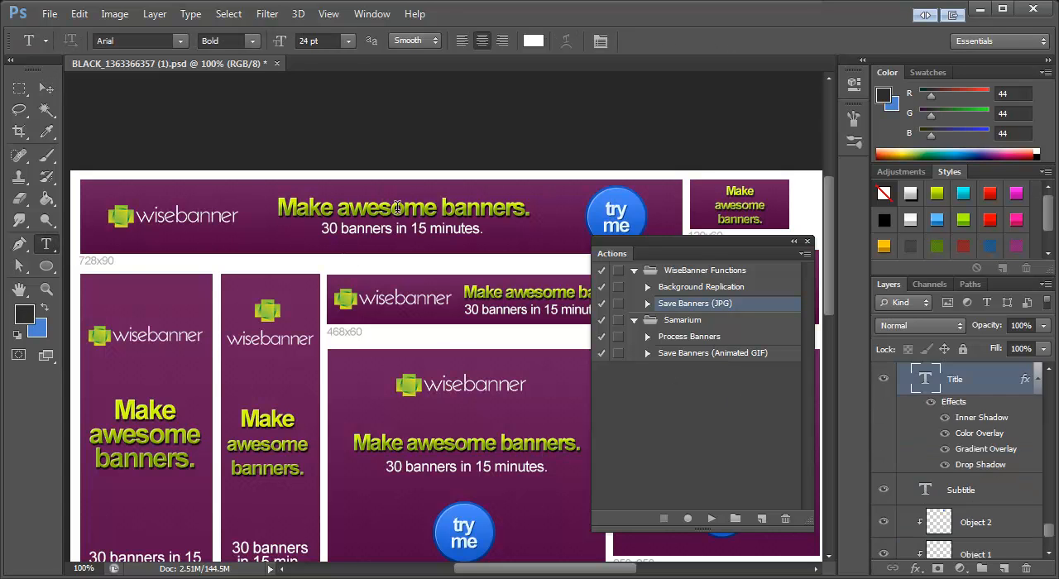
pyautogui.moveTo(537, 213); pyautogui.dragTo(282, 216)
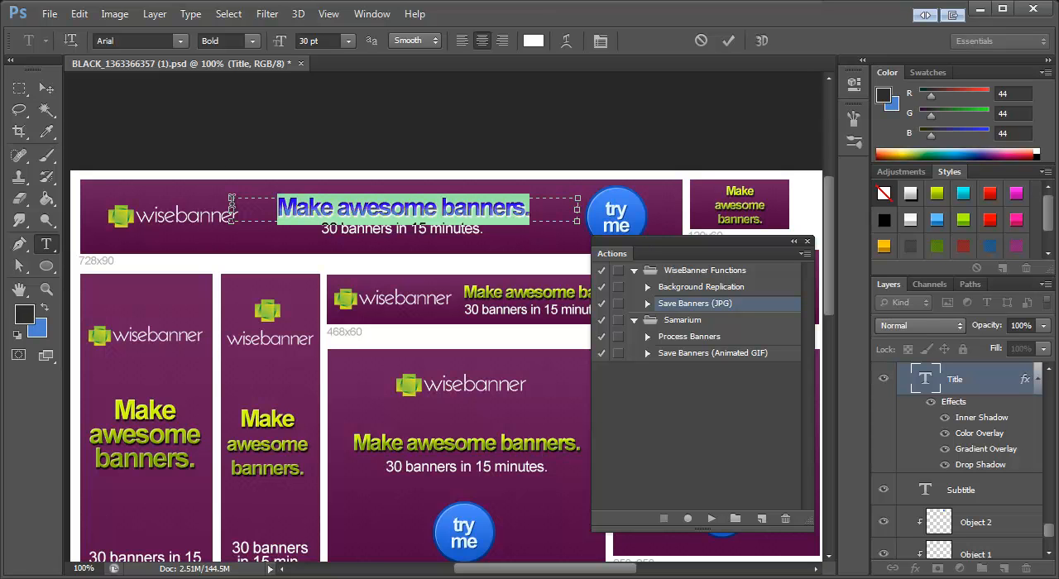
pyautogui.click(47, 91)
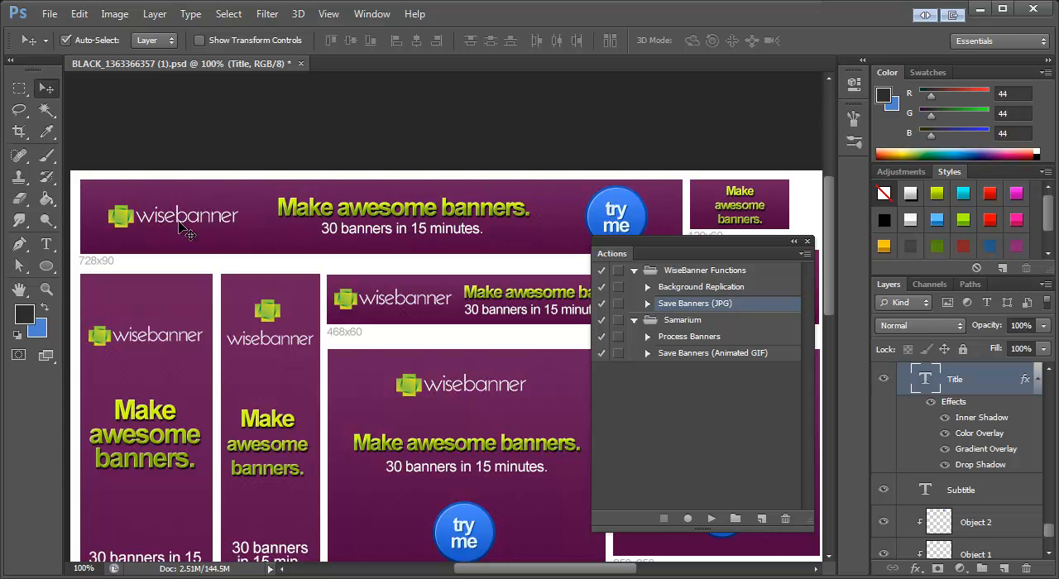
# Step: Select the Process Banners action and replace the 728x90 banner's title text with "Testing", finishing with the Move tool active
pyautogui.click(692, 337)
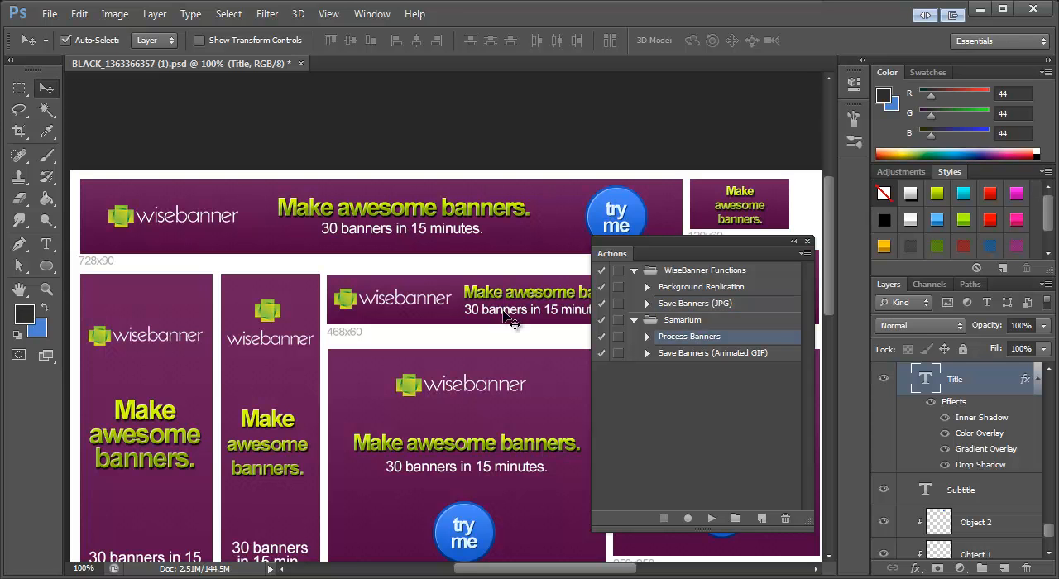
pyautogui.scroll(-2, 424, 321)
pyautogui.scroll(2, 424, 321)
pyautogui.click(46, 244)
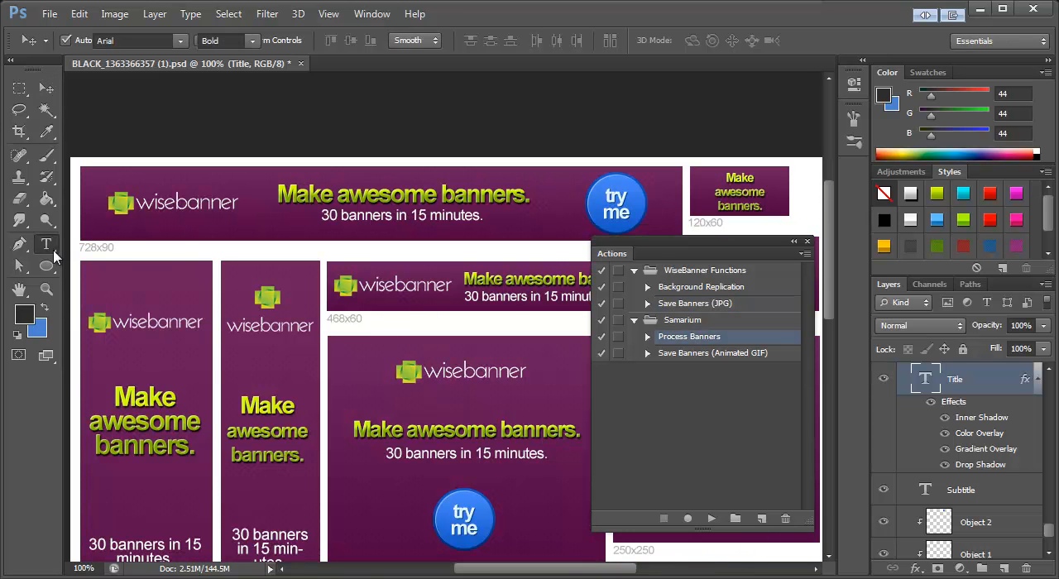
pyautogui.click(541, 199)
pyautogui.moveTo(541, 200); pyautogui.dragTo(281, 200)
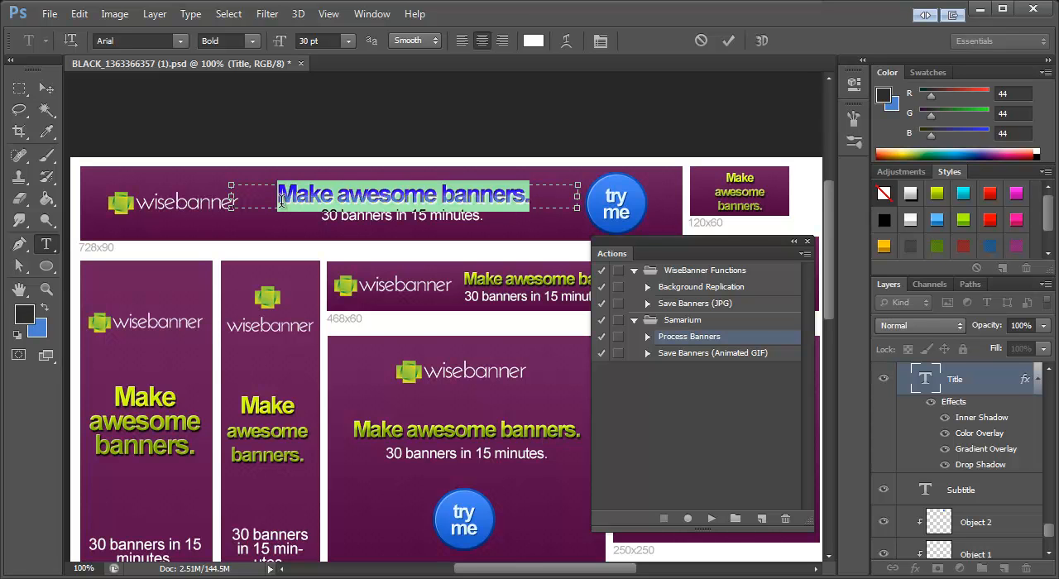
pyautogui.write('Testing')
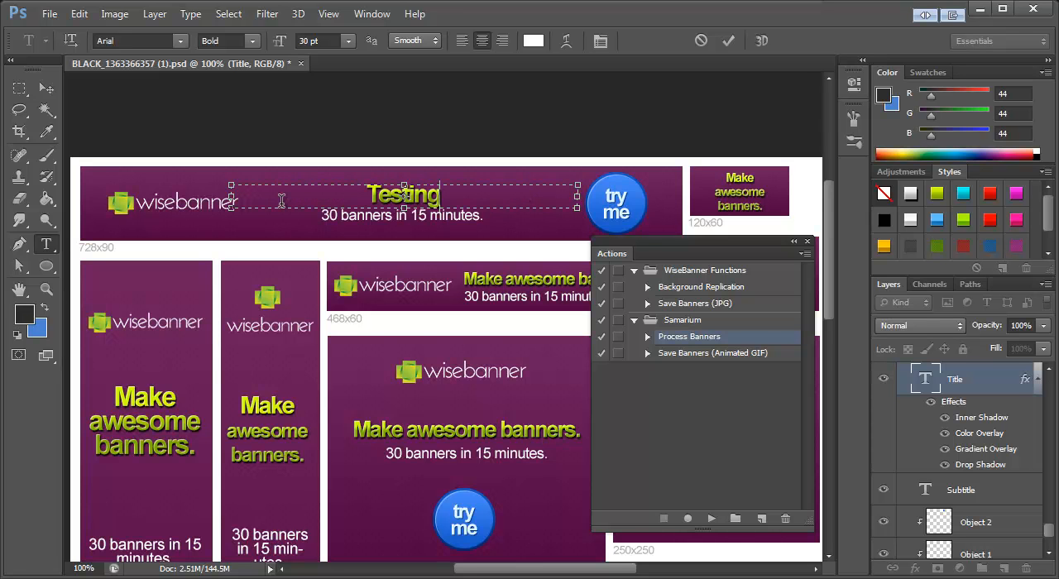
pyautogui.click(46, 89)
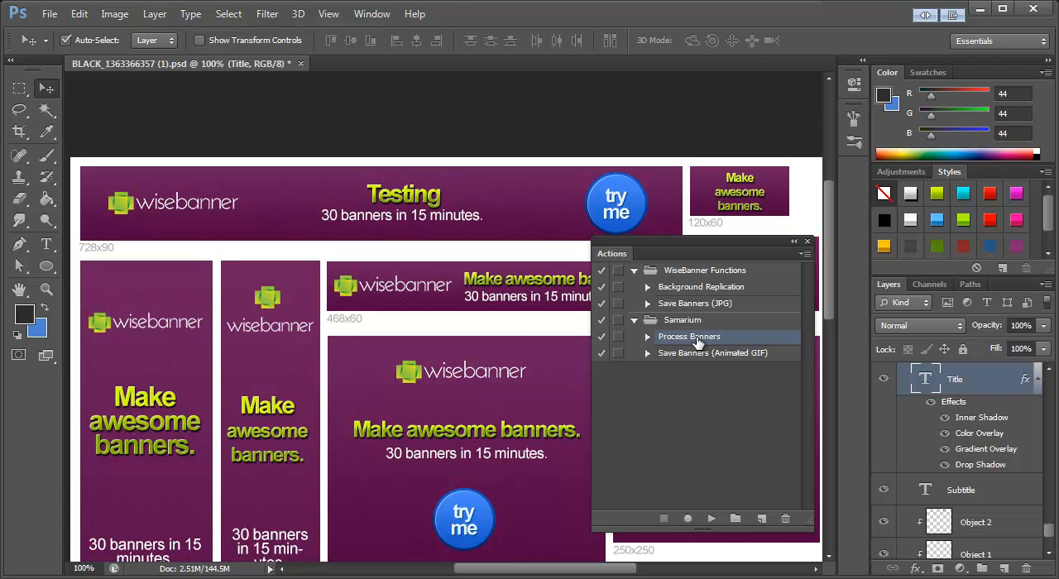
pyautogui.scroll(-5, 508, 331)
pyautogui.scroll(4, 483, 423)
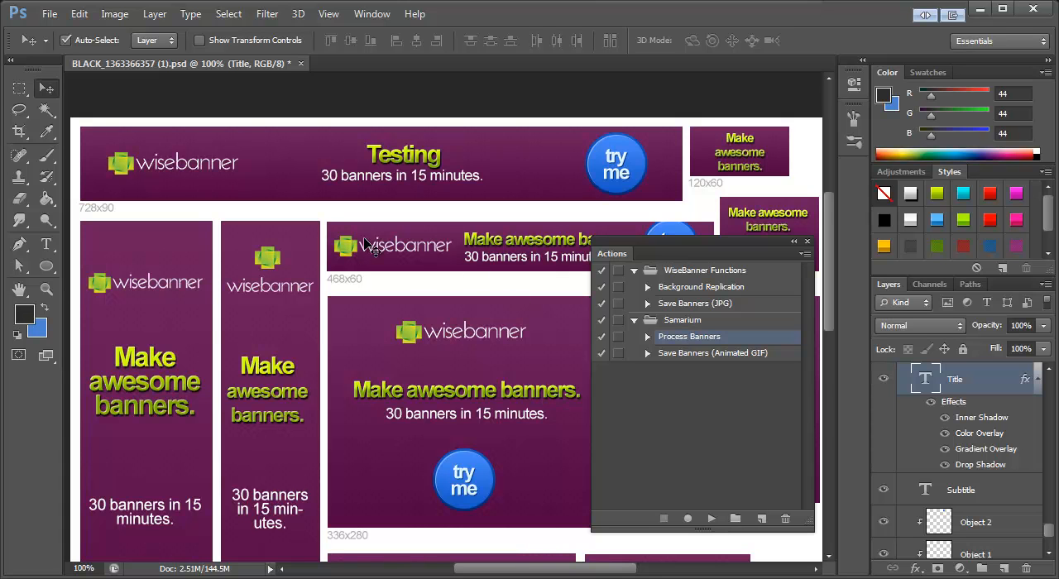
# Step: Examine the logo object layers of the 468x60, 160x600, 120x600 and 728x90 banners and look over the banner layouts
pyautogui.click(343, 242)
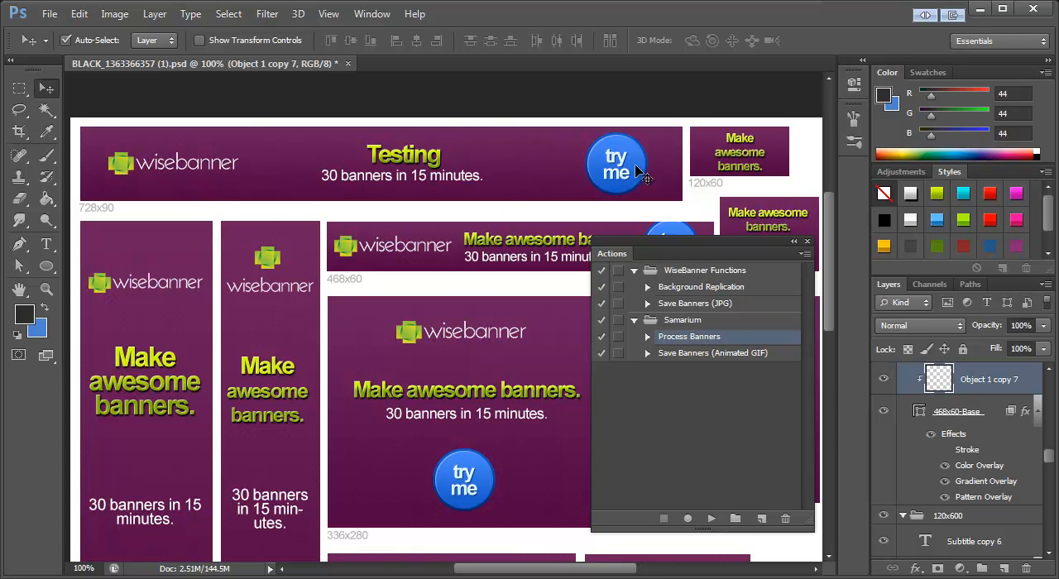
pyautogui.click(109, 286)
pyautogui.click(270, 262)
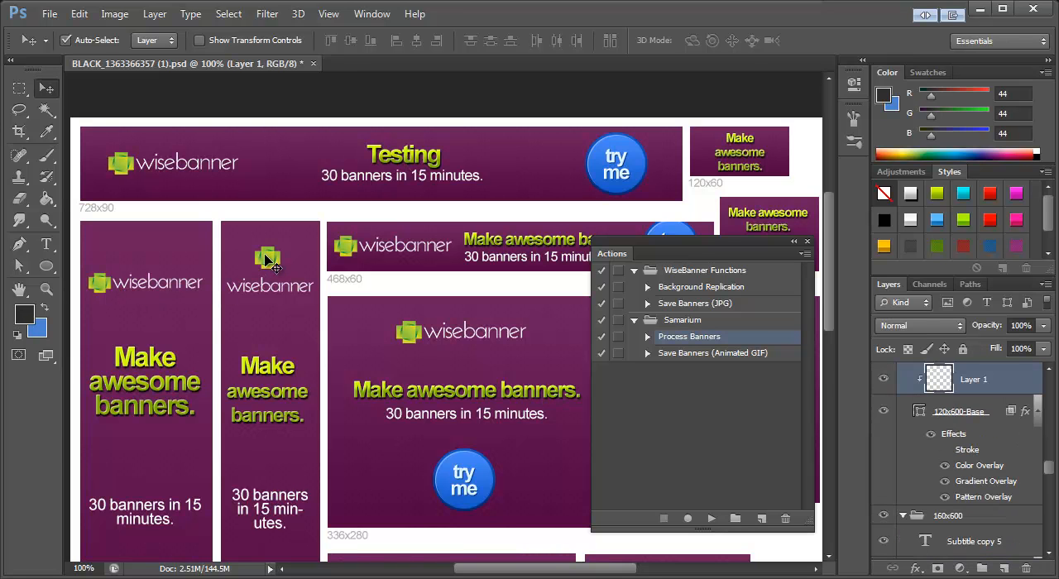
pyautogui.click(122, 182)
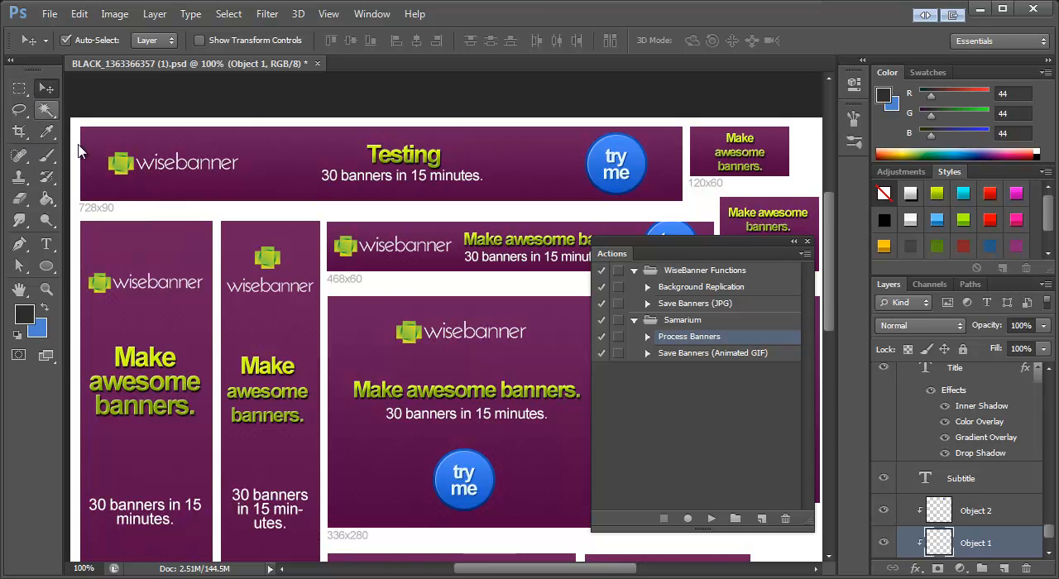
pyautogui.scroll(-3, 426, 368)
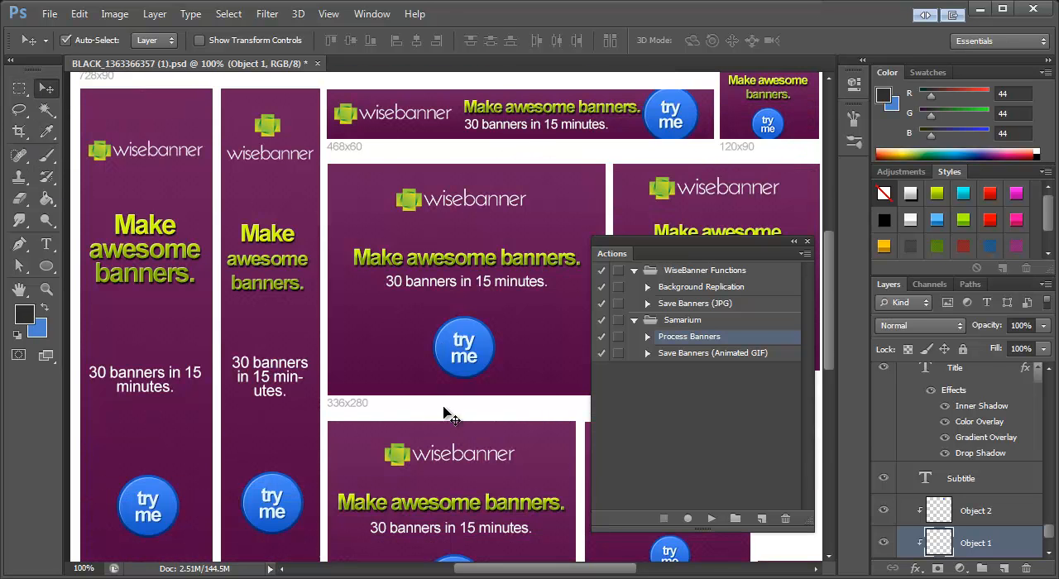
pyautogui.scroll(2, 445, 414)
pyautogui.scroll(1, 426, 310)
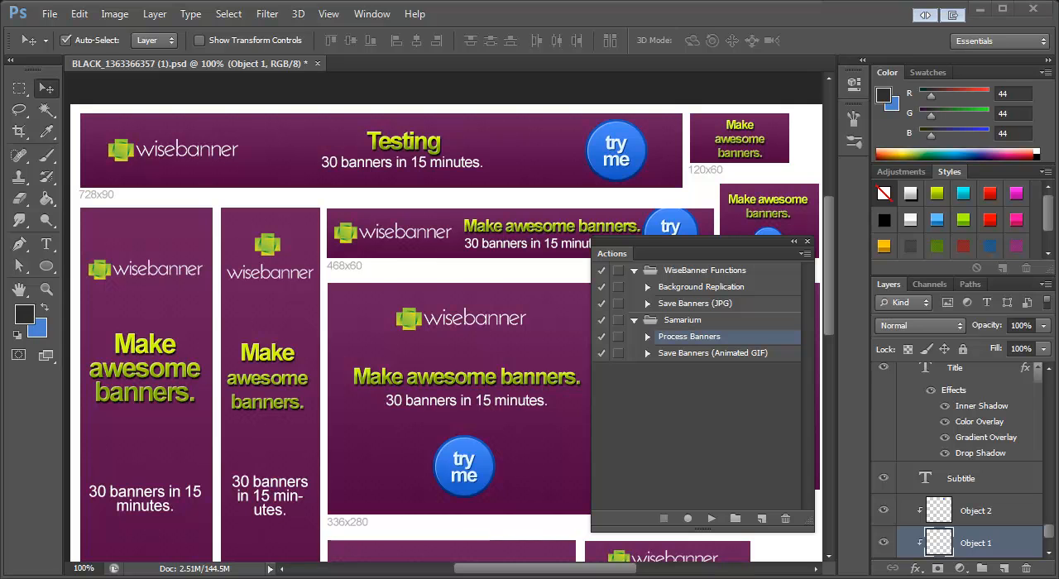
# Step: Switch to the WiseBanner getting-started page in Chrome and read Rule #1 under Customizing the Banners
pyautogui.moveTo(1058, 9); pyautogui.dragTo(599, 78)
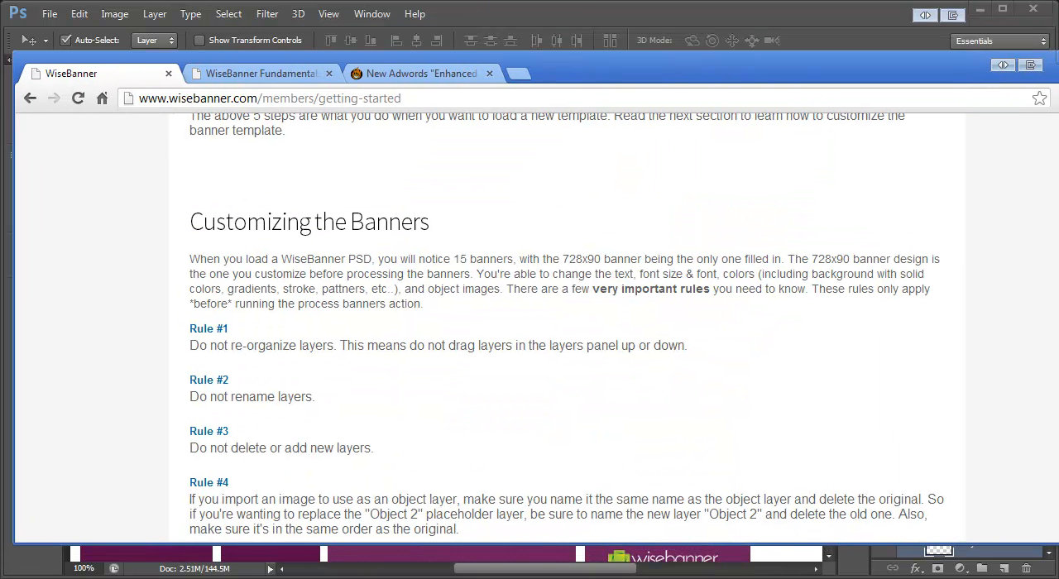
pyautogui.moveTo(1058, 124); pyautogui.dragTo(1049, 125)
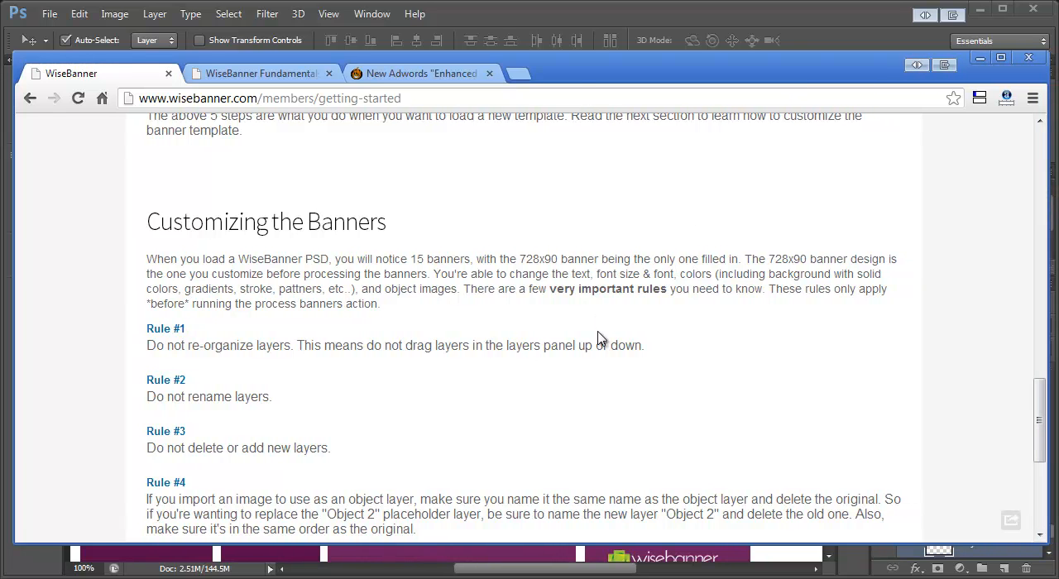
pyautogui.moveTo(147, 329); pyautogui.dragTo(224, 359)
pyautogui.click(226, 360)
pyautogui.moveTo(147, 346); pyautogui.dragTo(301, 349)
pyautogui.click(246, 370)
# Step: Read Rule #2 and Rule #3 for customizing the banners and return to the banner document in Photoshop
pyautogui.moveTo(165, 396); pyautogui.dragTo(285, 399)
pyautogui.click(281, 418)
pyautogui.moveTo(165, 447); pyautogui.dragTo(322, 452)
pyautogui.click(353, 460)
pyautogui.moveTo(569, 76); pyautogui.dragTo(1058, 282)
pyautogui.click(682, 337)
pyautogui.click(955, 538)
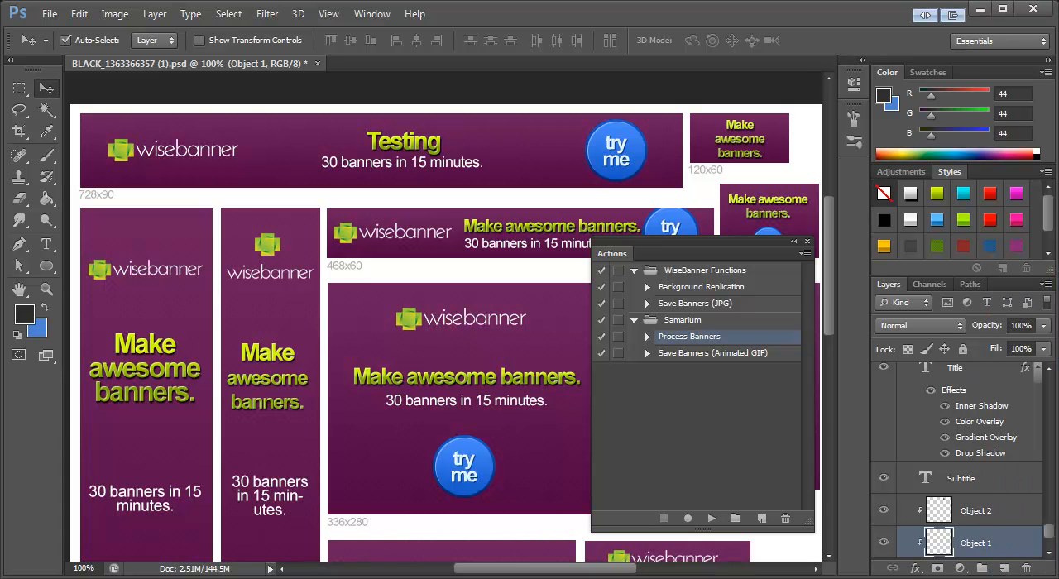
# Step: Look further through the WiseBanner getting-started page in Chrome, and select the 728x90 banner's Title layer back in Photoshop
pyautogui.moveTo(1058, 281); pyautogui.dragTo(141, 61)
pyautogui.scroll(-1, 362, 366)
pyautogui.scroll(-1, 362, 366)
pyautogui.scroll(2, 364, 362)
pyautogui.moveTo(575, 71); pyautogui.dragTo(865, 147)
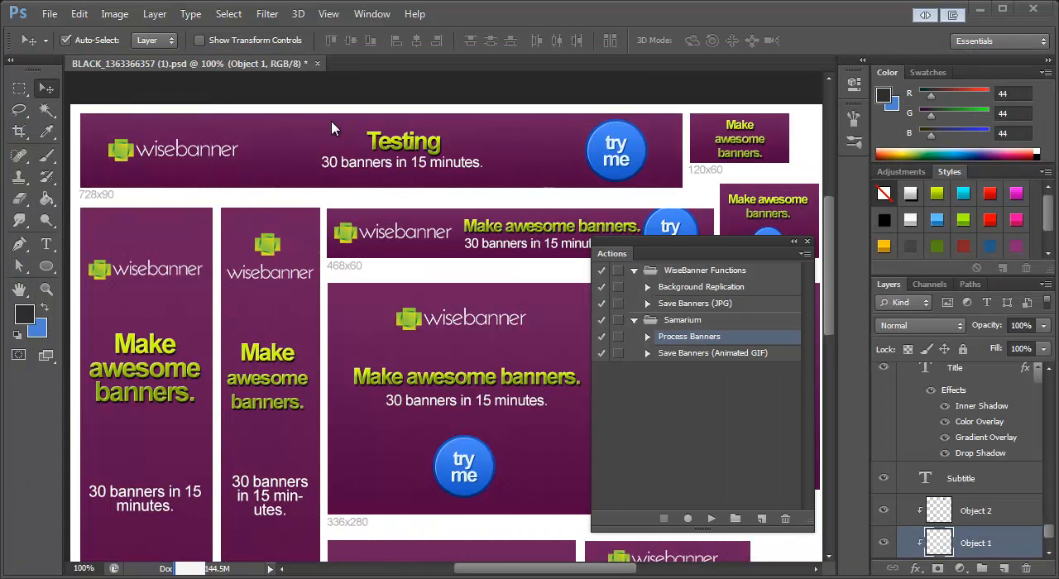
pyautogui.click(399, 145)
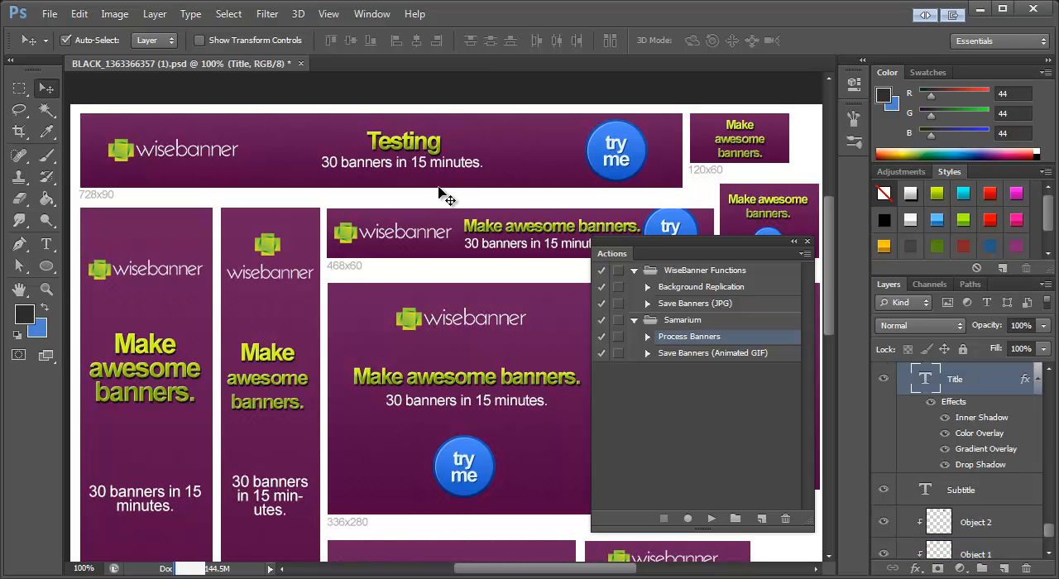